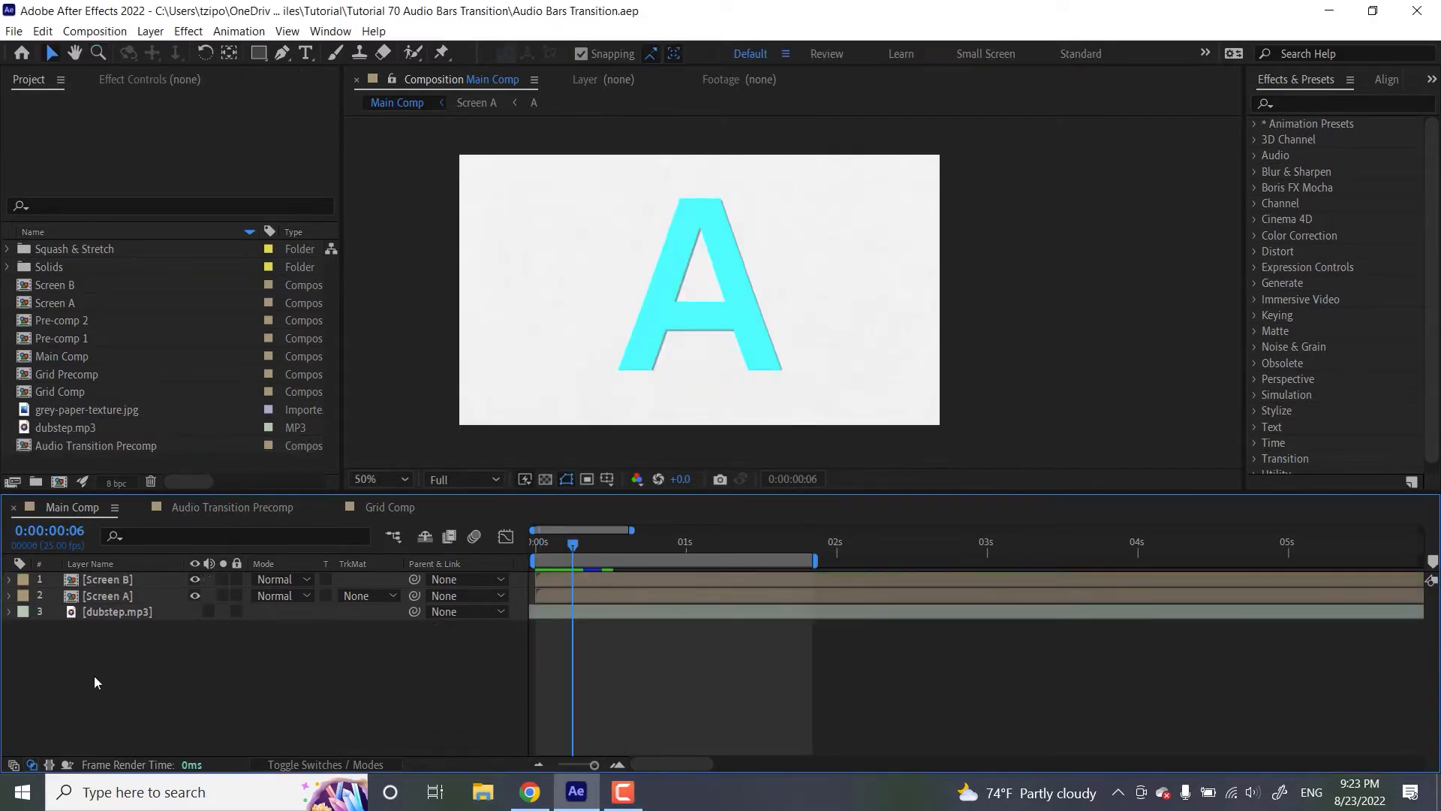
Create a new comp-size black solid layer named Audio Spectrum in the Main Comp
left_click(150, 31)
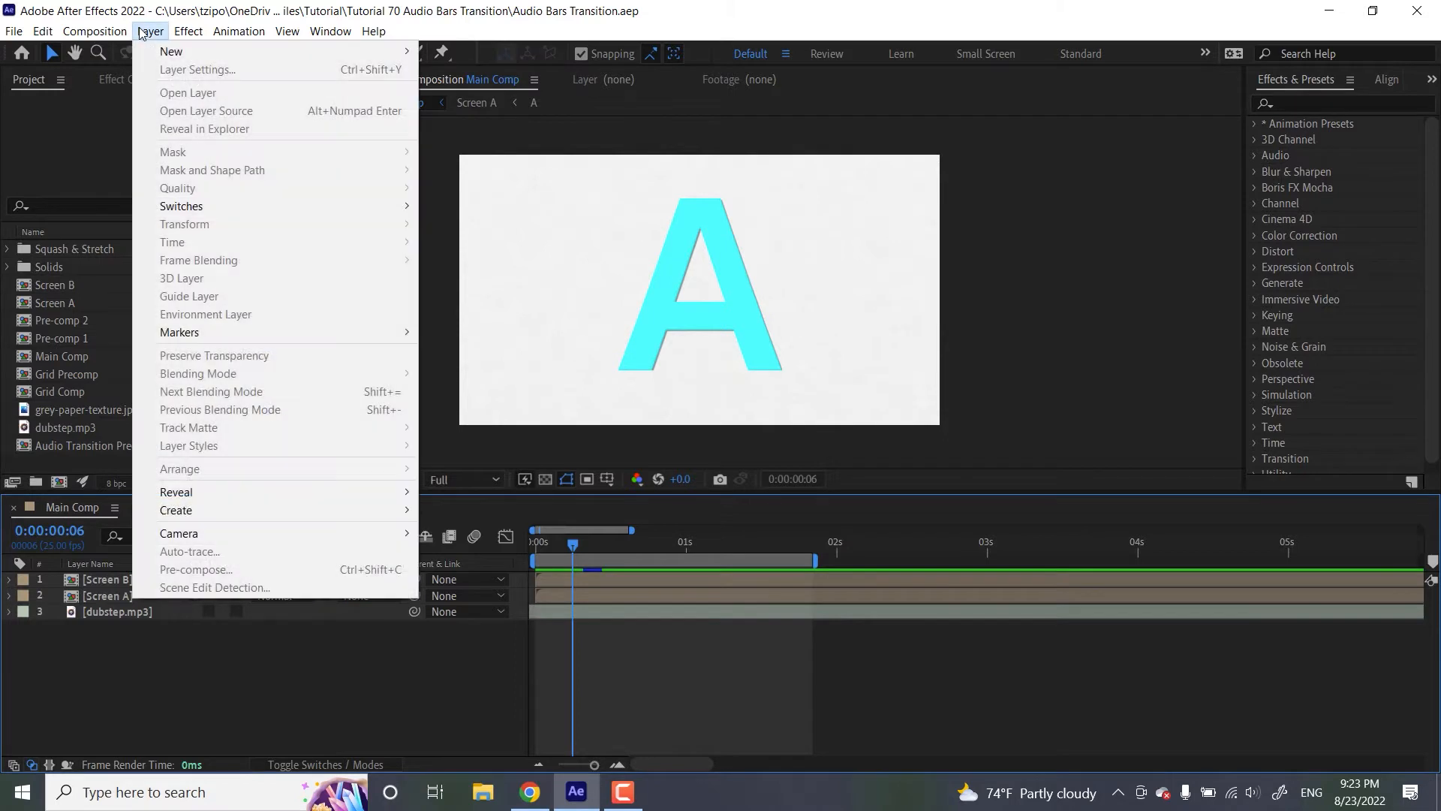
mouse_move(170, 54)
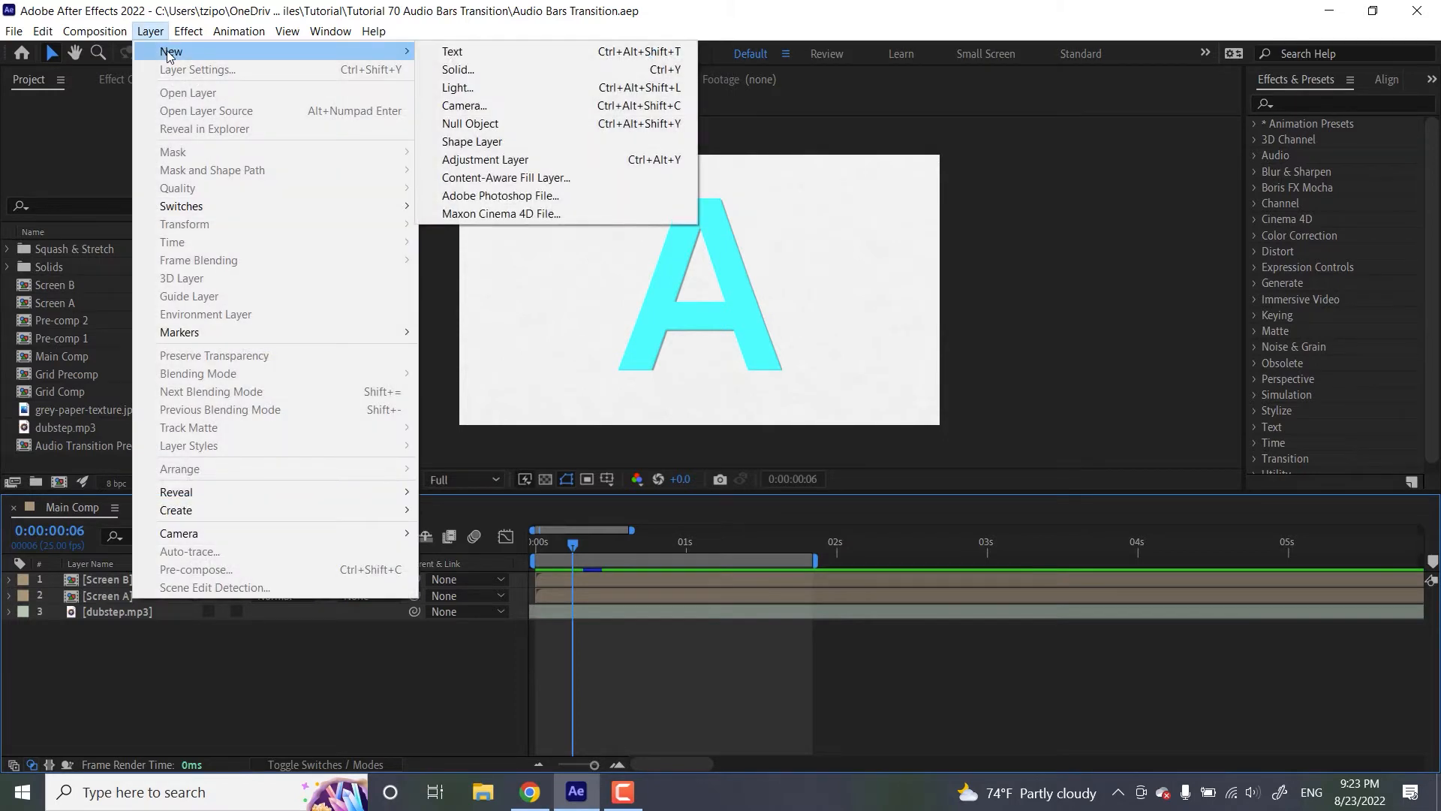
left_click(459, 68)
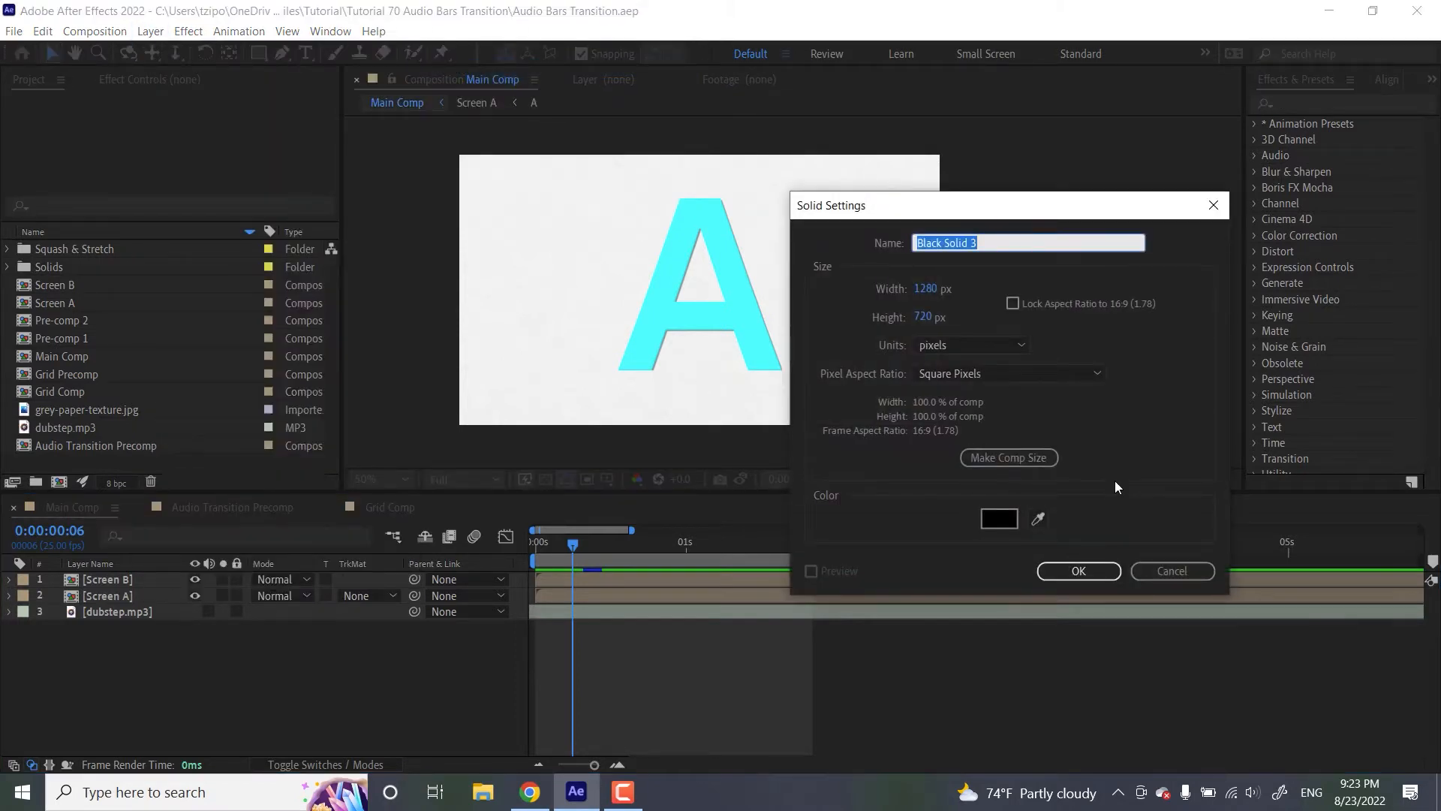
type("Audio Spectrum")
key("Return")
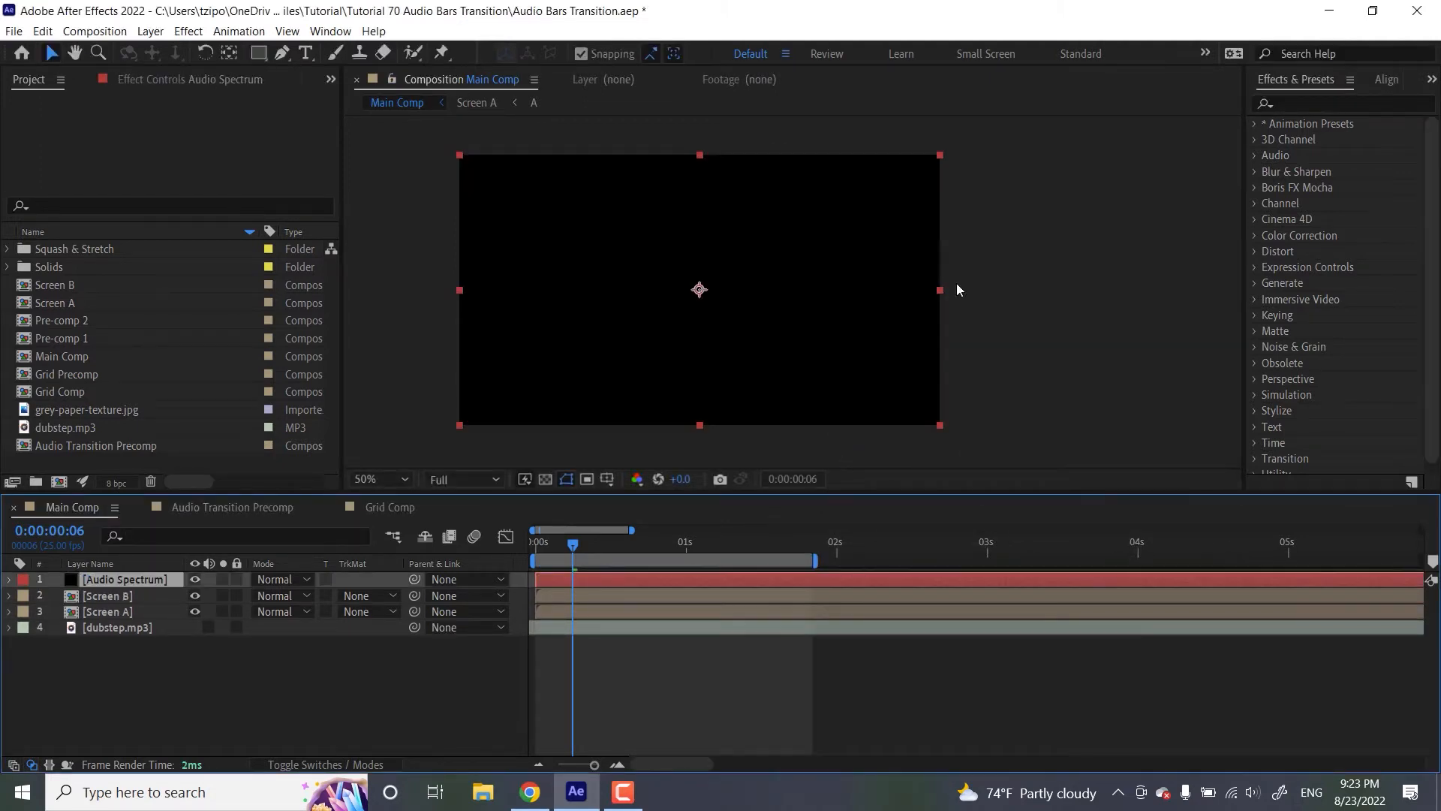
Apply the Audio Spectrum effect to the Audio Spectrum solid and set its audio layer to dubstep.mp3
left_click(1302, 105)
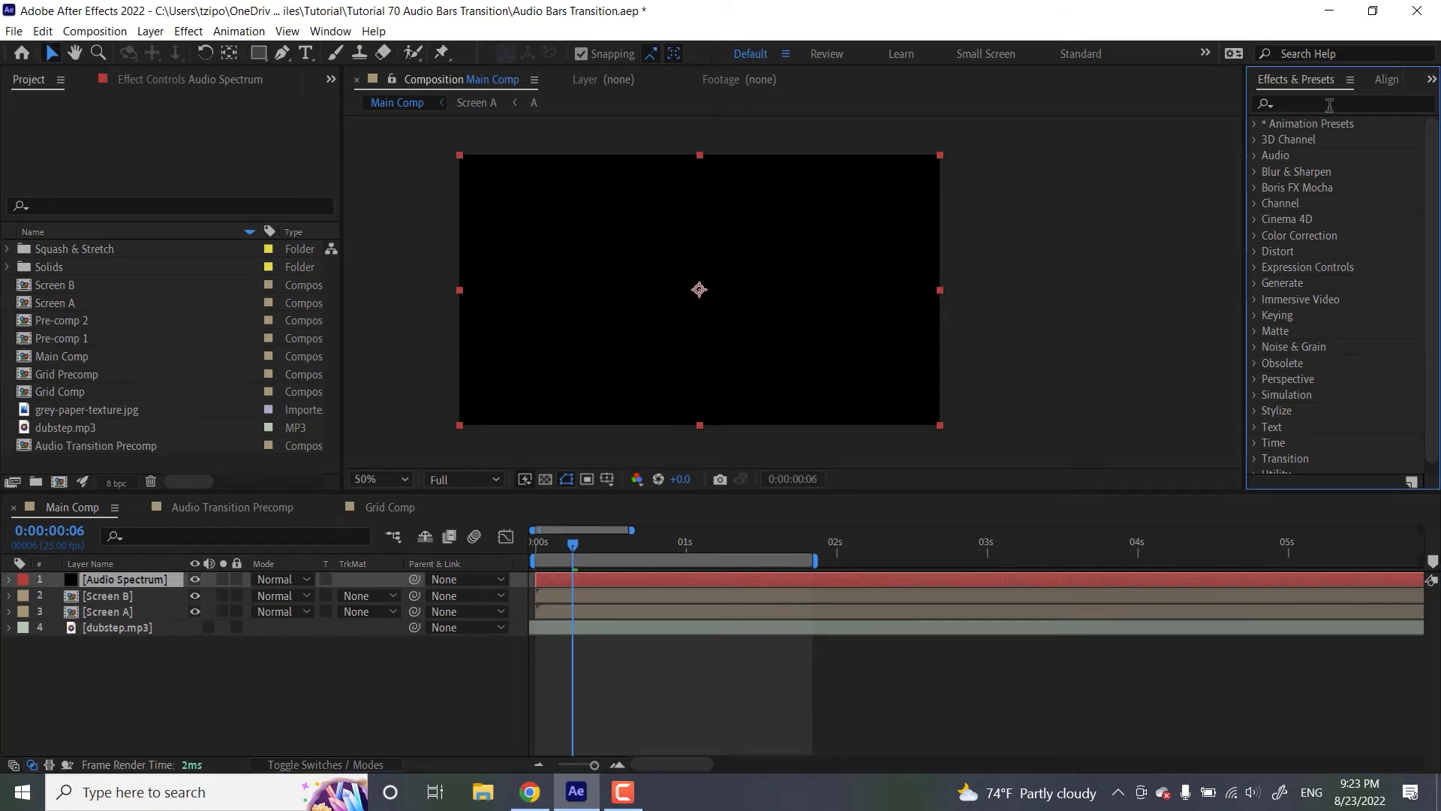
left_click(1329, 105)
type("audio")
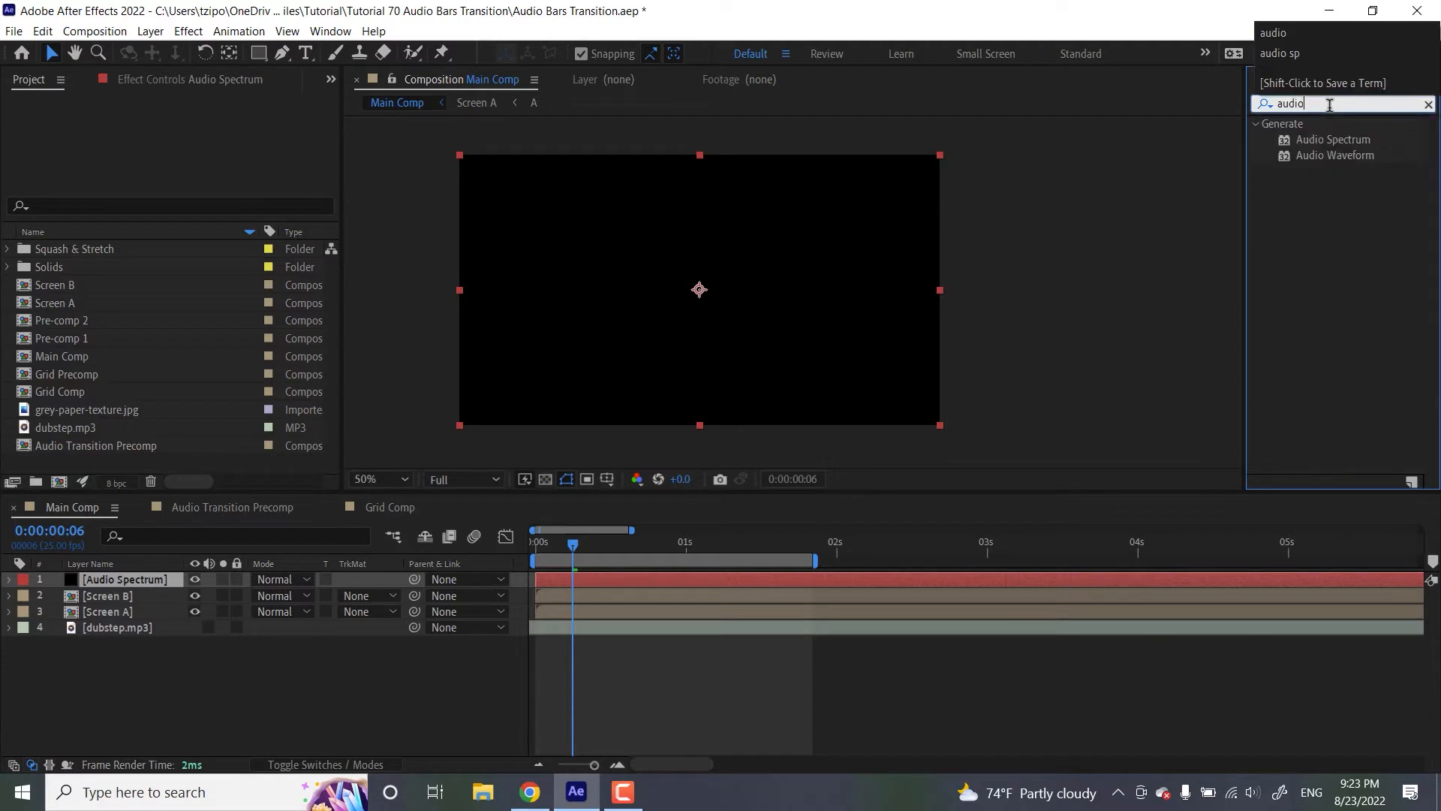
left_click_drag(1333, 140, 601, 575)
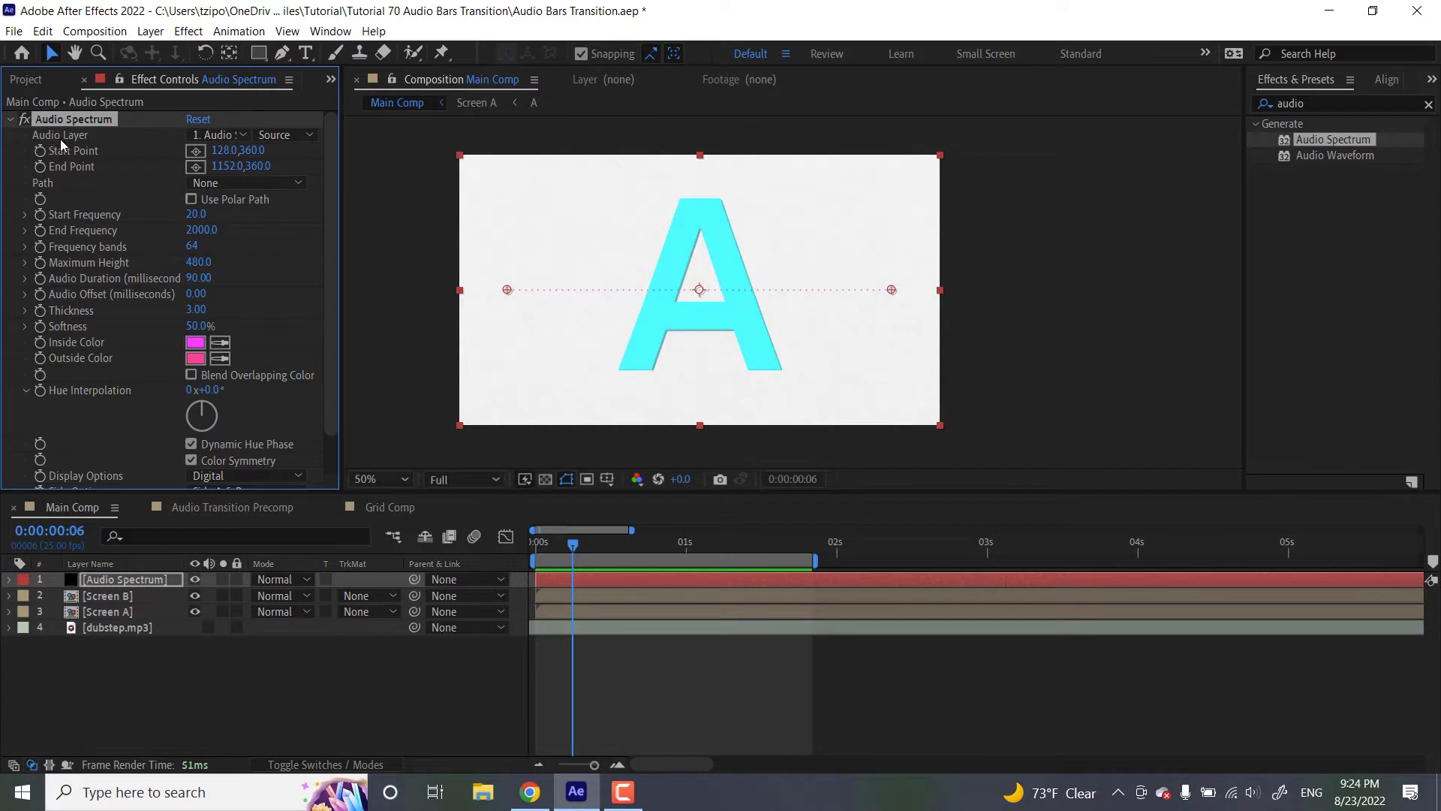
left_click(242, 136)
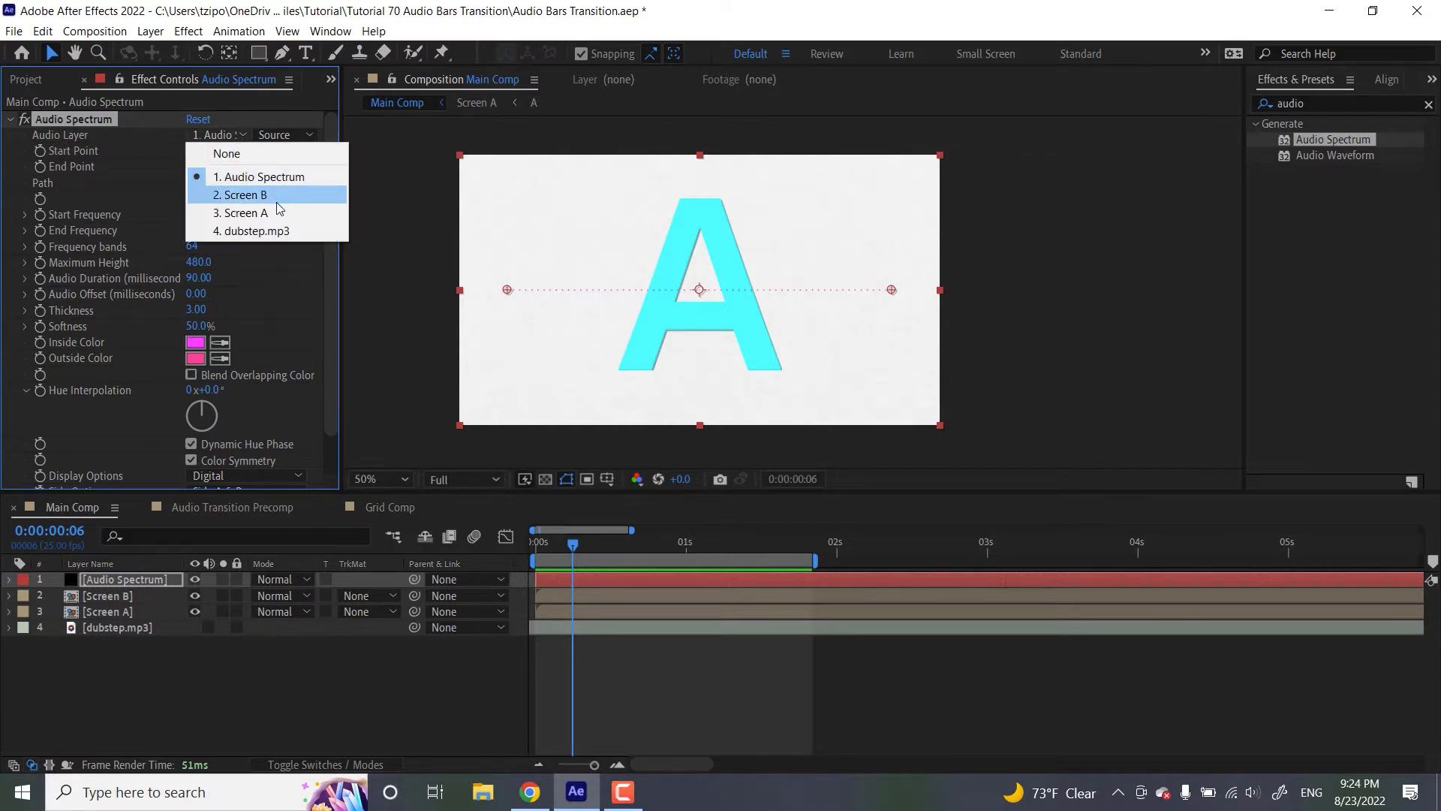
left_click(282, 232)
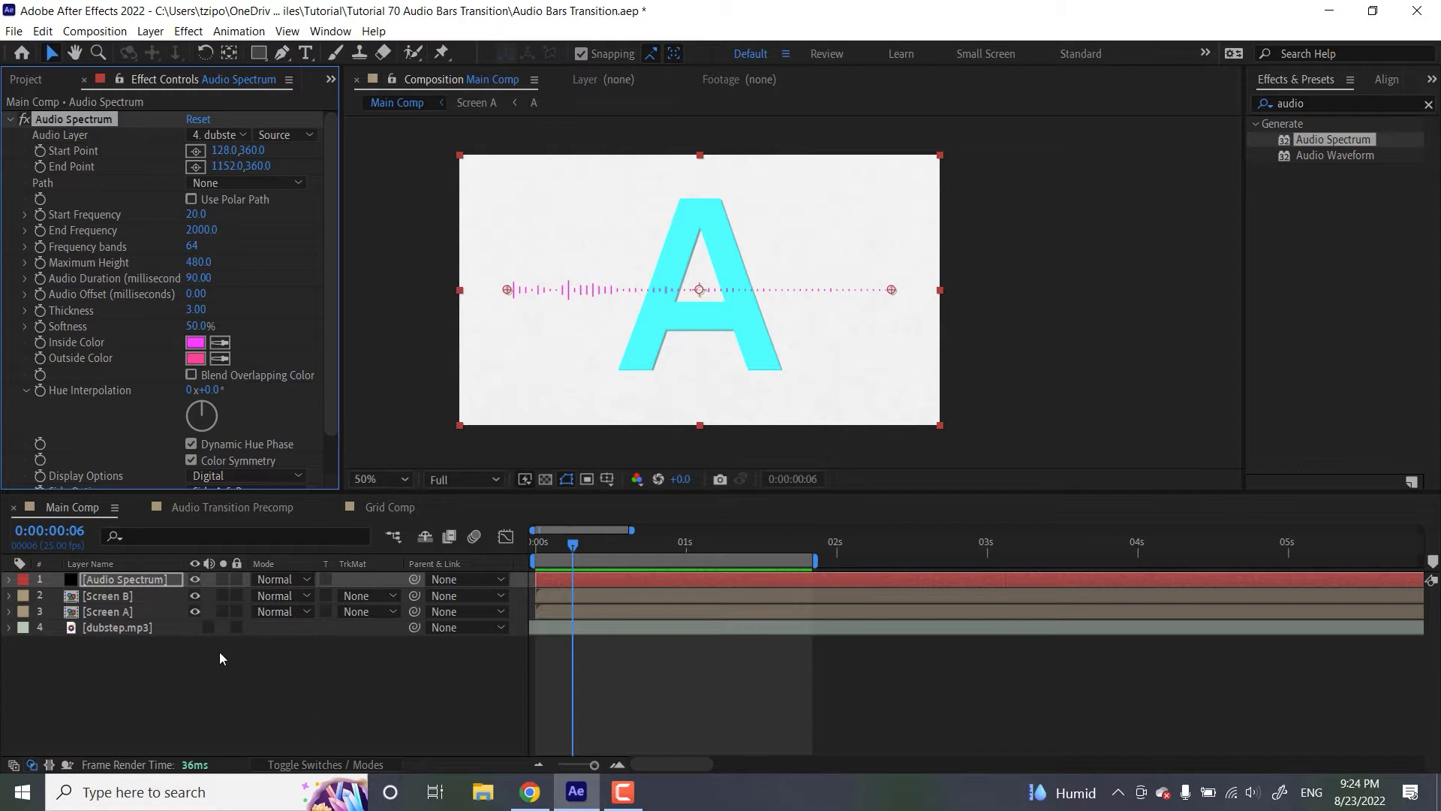
left_click(202, 630)
left_click(206, 629)
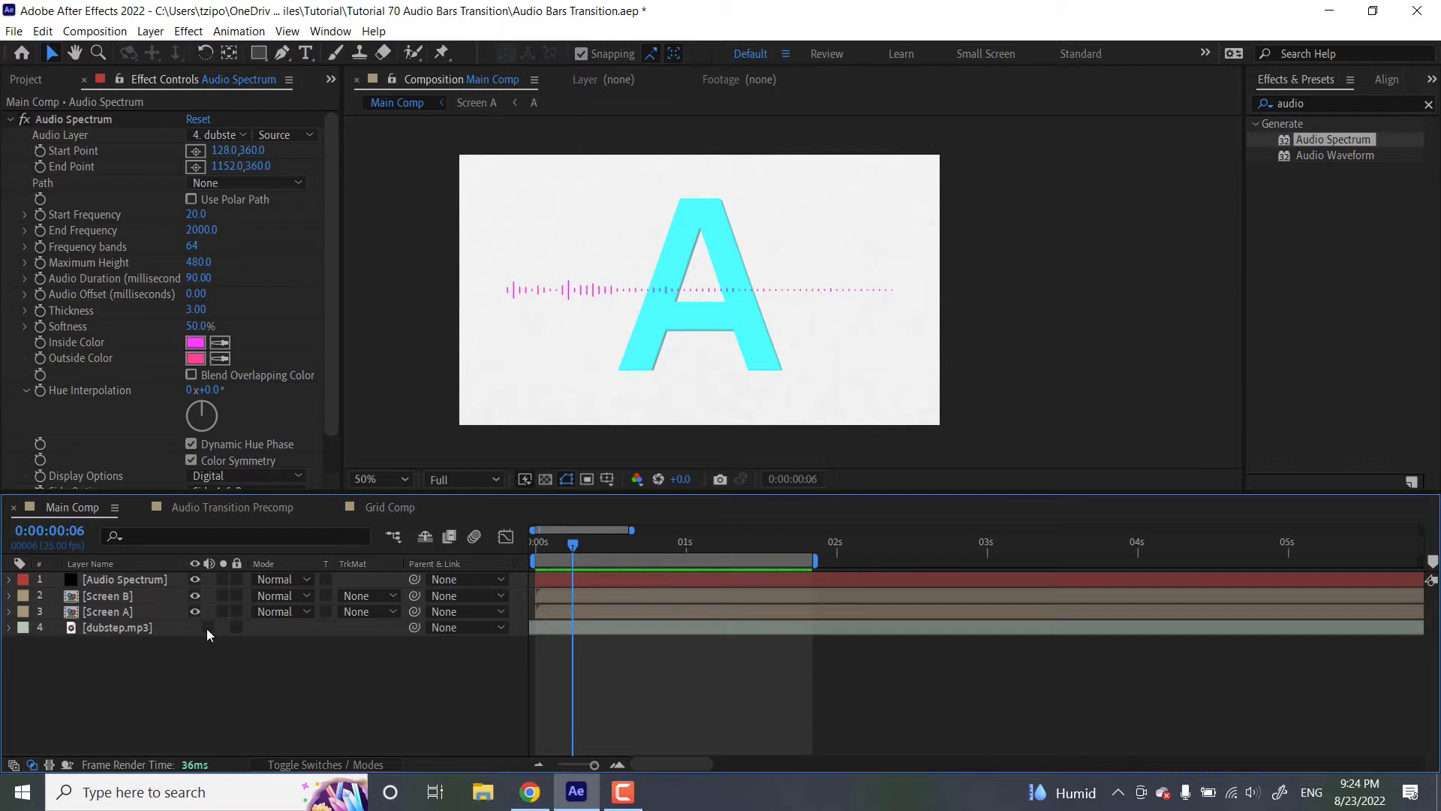
left_click(207, 628)
left_click(208, 628)
Set the Audio Spectrum effect's start frequency to 100 and its end frequency to 1100
left_click(197, 214)
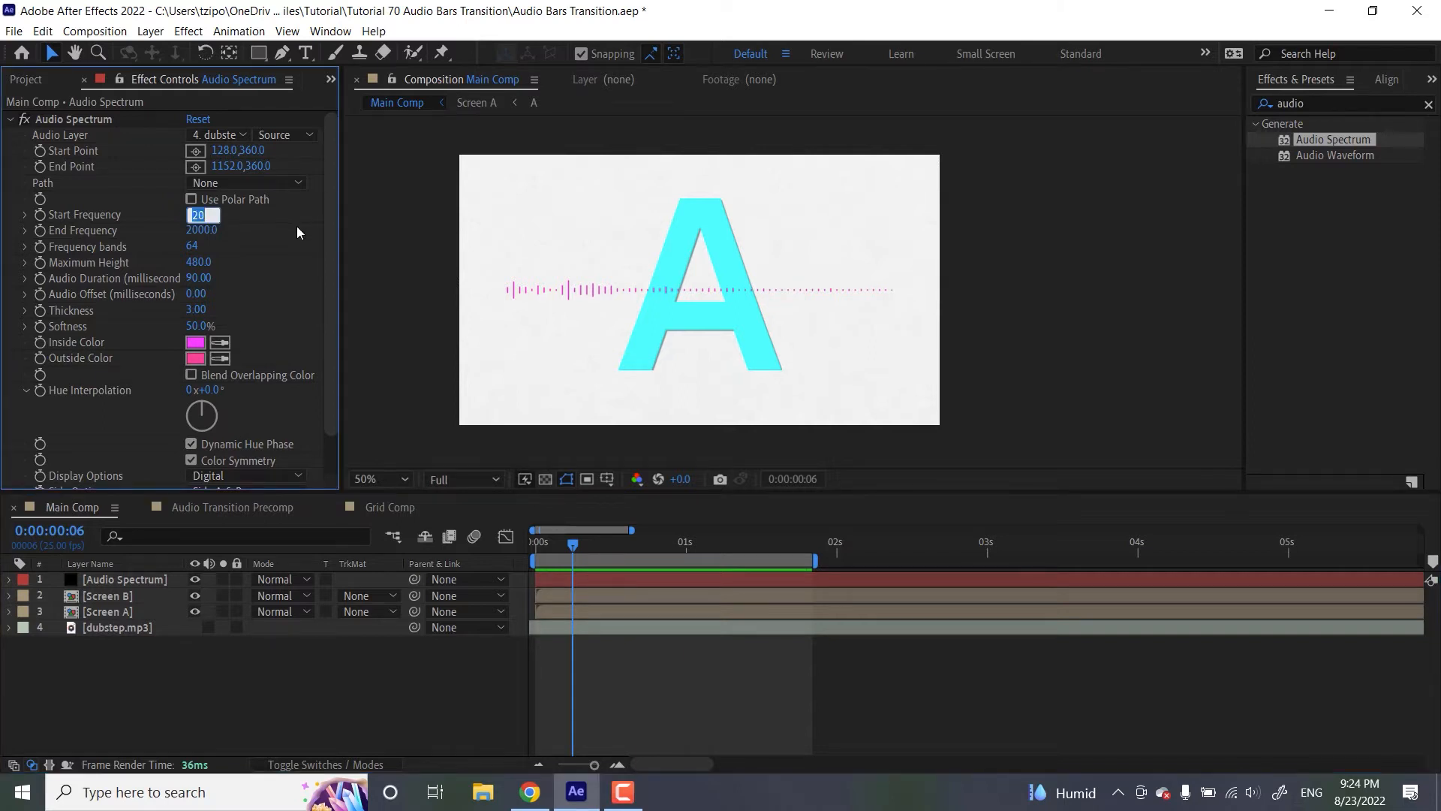
type("100")
left_click(211, 231)
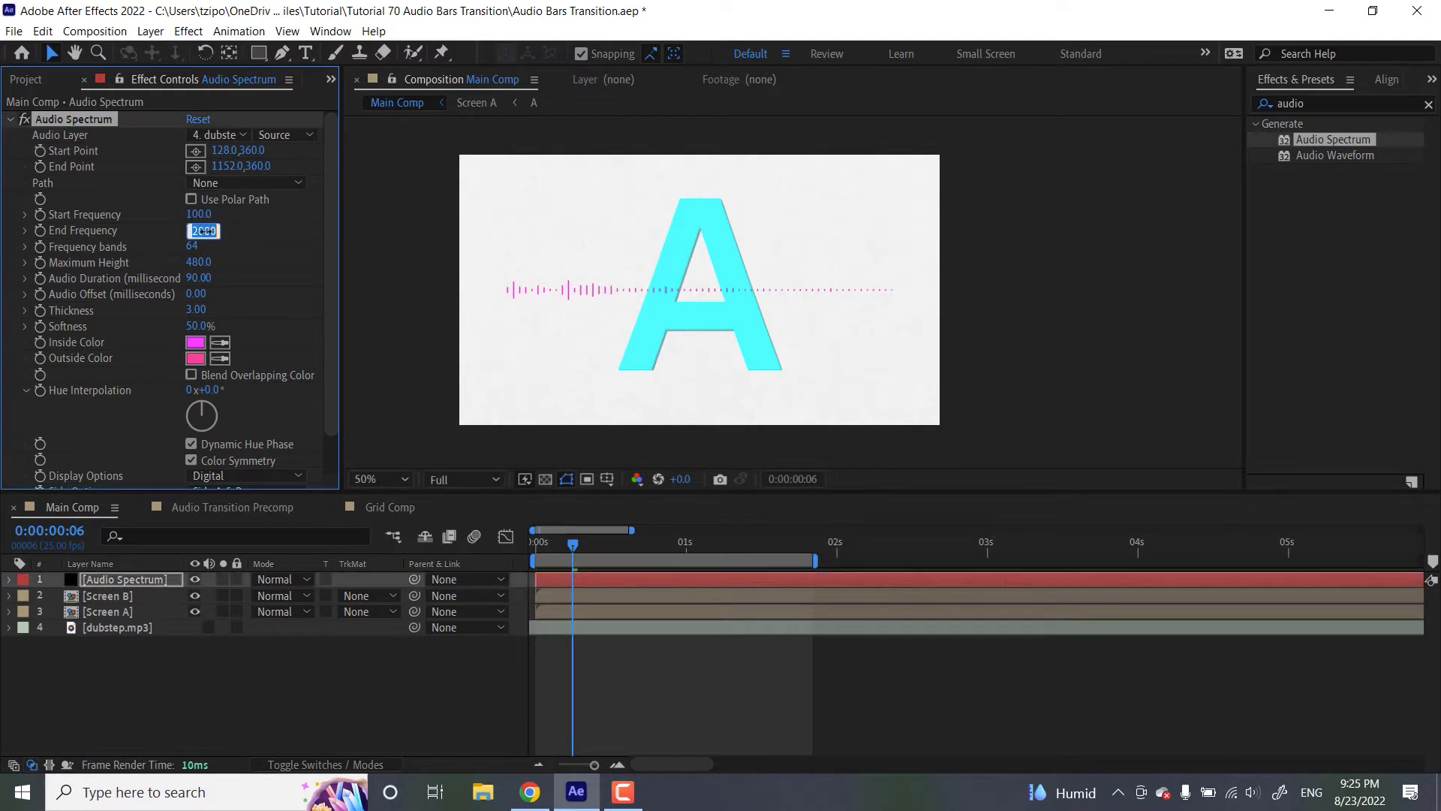
type("1100")
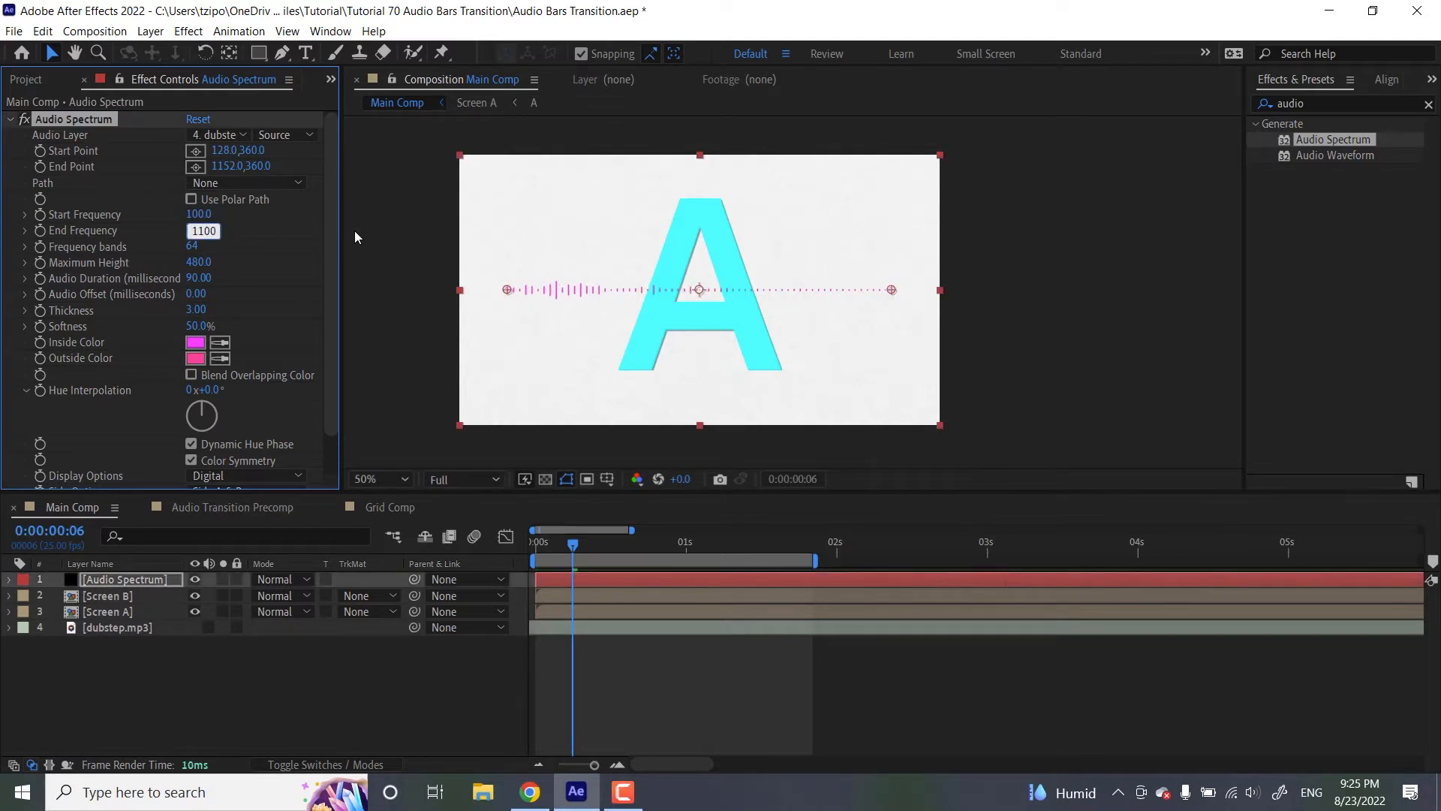
key("Return")
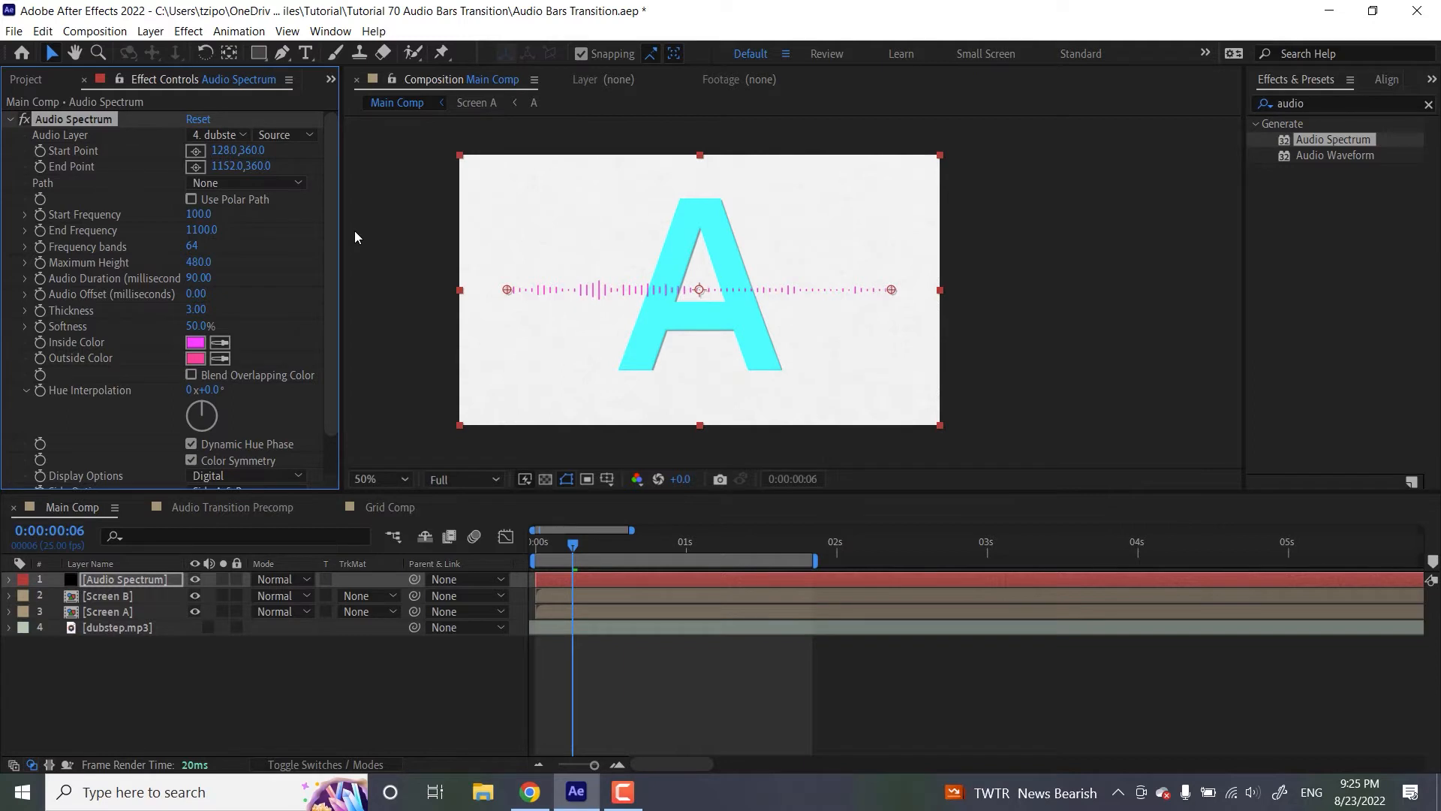
Set the spectrum's frequency bands to 50 and its maximum height to 1500
left_click(195, 247)
type("50")
key("Return")
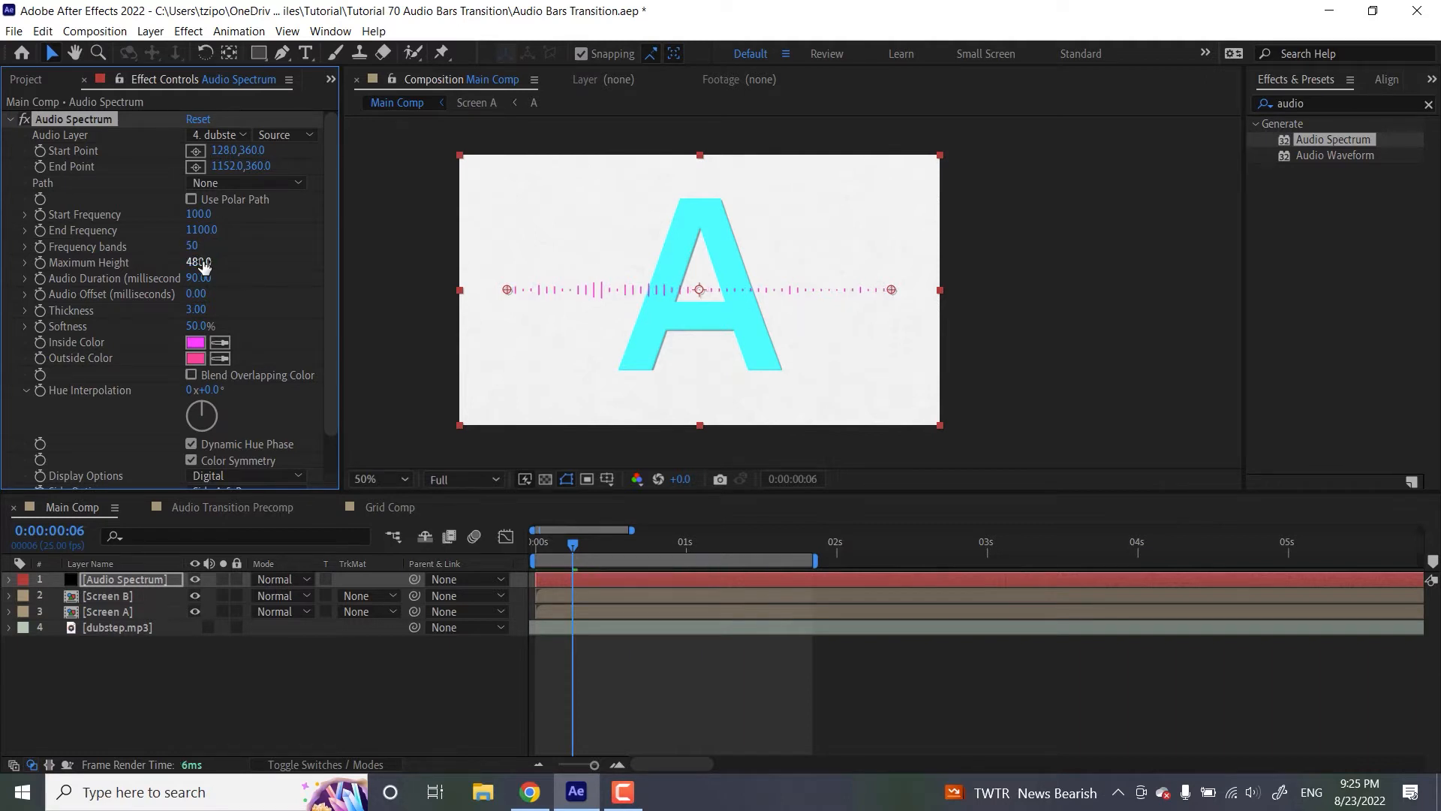
left_click(199, 262)
type("1500")
key("Return")
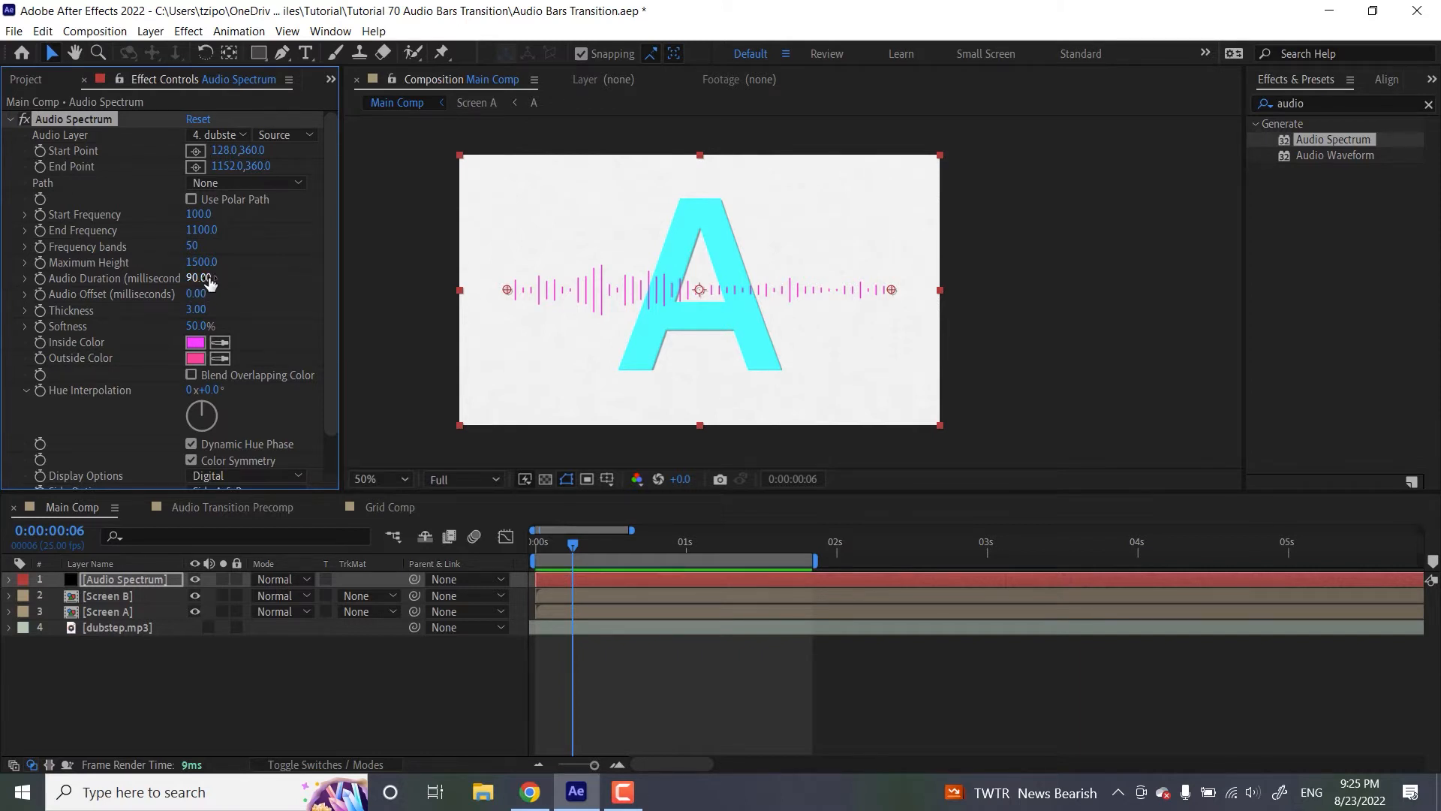
Set the spectrum's audio duration to 40 milliseconds and its audio offset to 30 milliseconds
left_click(198, 278)
type("40")
key("Return")
left_click(192, 294)
type("30")
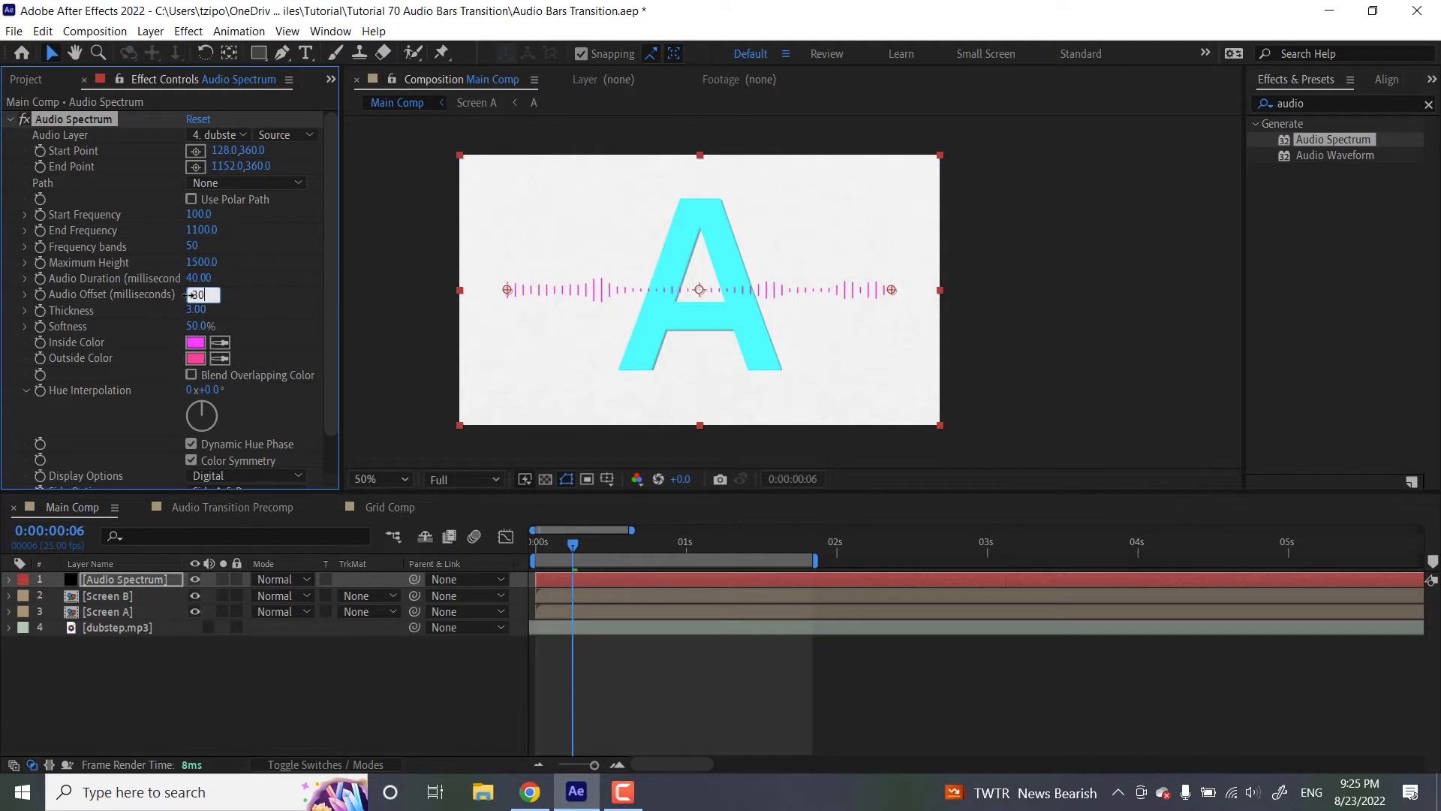
key("Return")
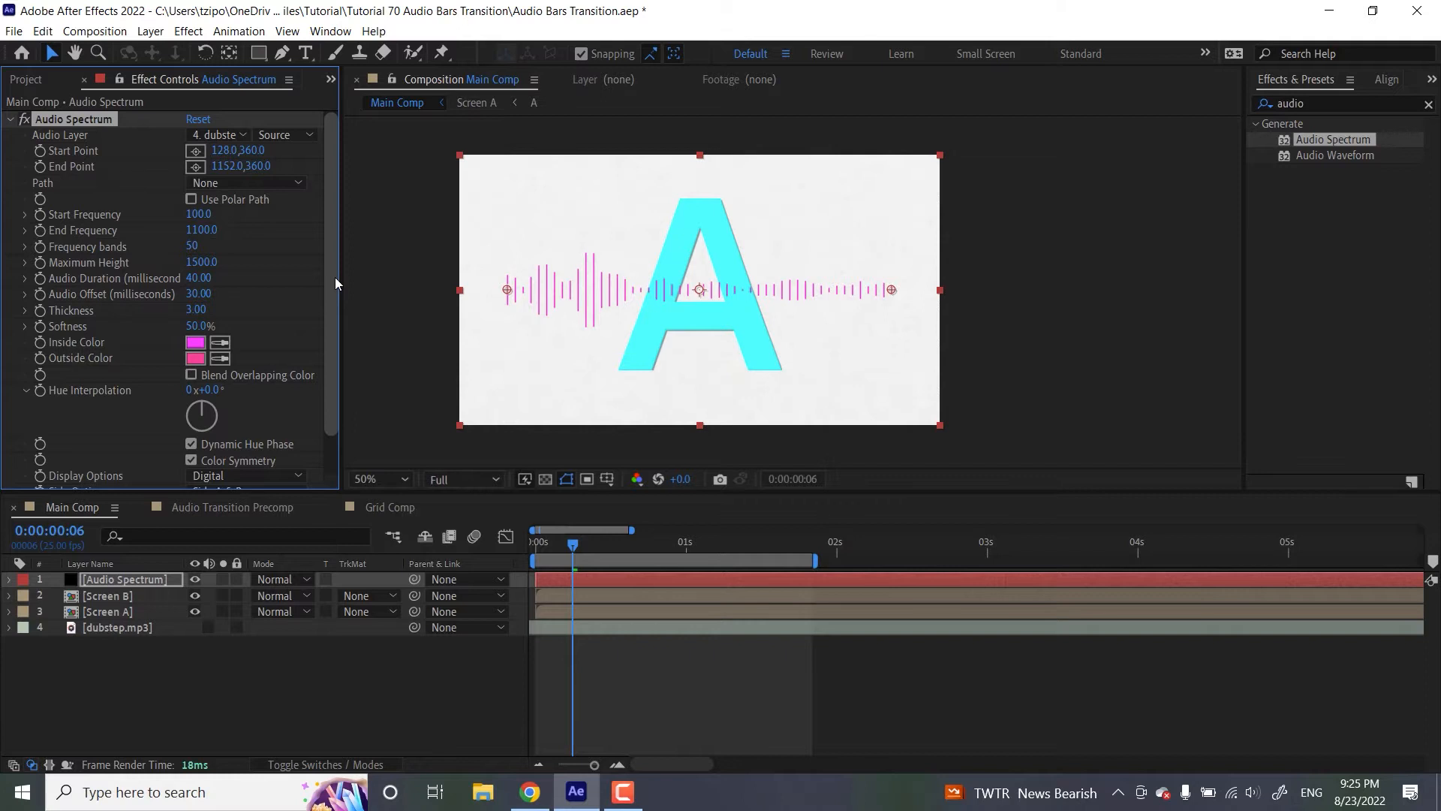
Set the spectrum's thickness to 5 and its softness to 0%
left_click(197, 310)
type("5")
key("Return")
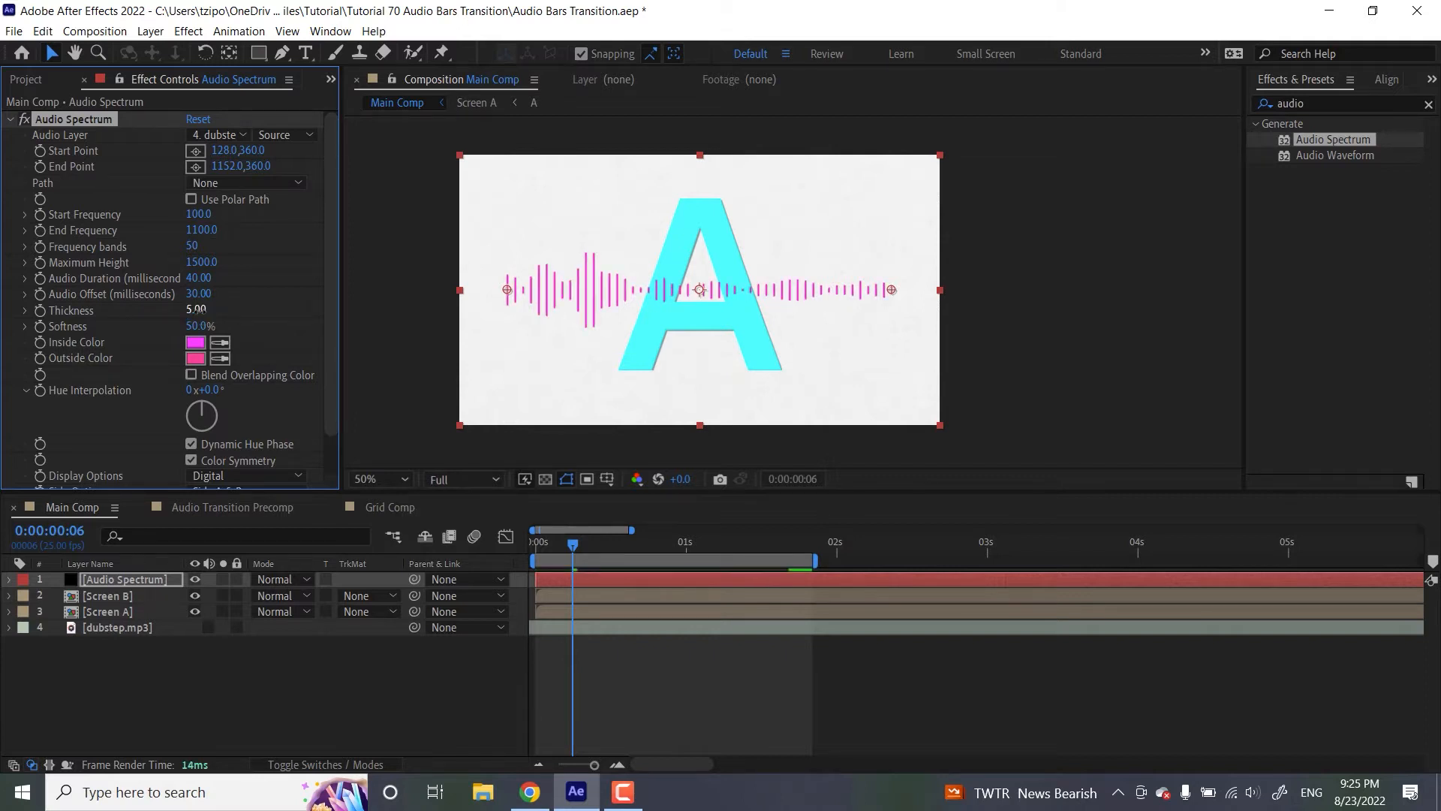
left_click(203, 327)
type("0")
key("Return")
Compare the spectrum's display options, choose Analog dots, and limit the side options to Side A
left_click_drag(335, 328, 334, 384)
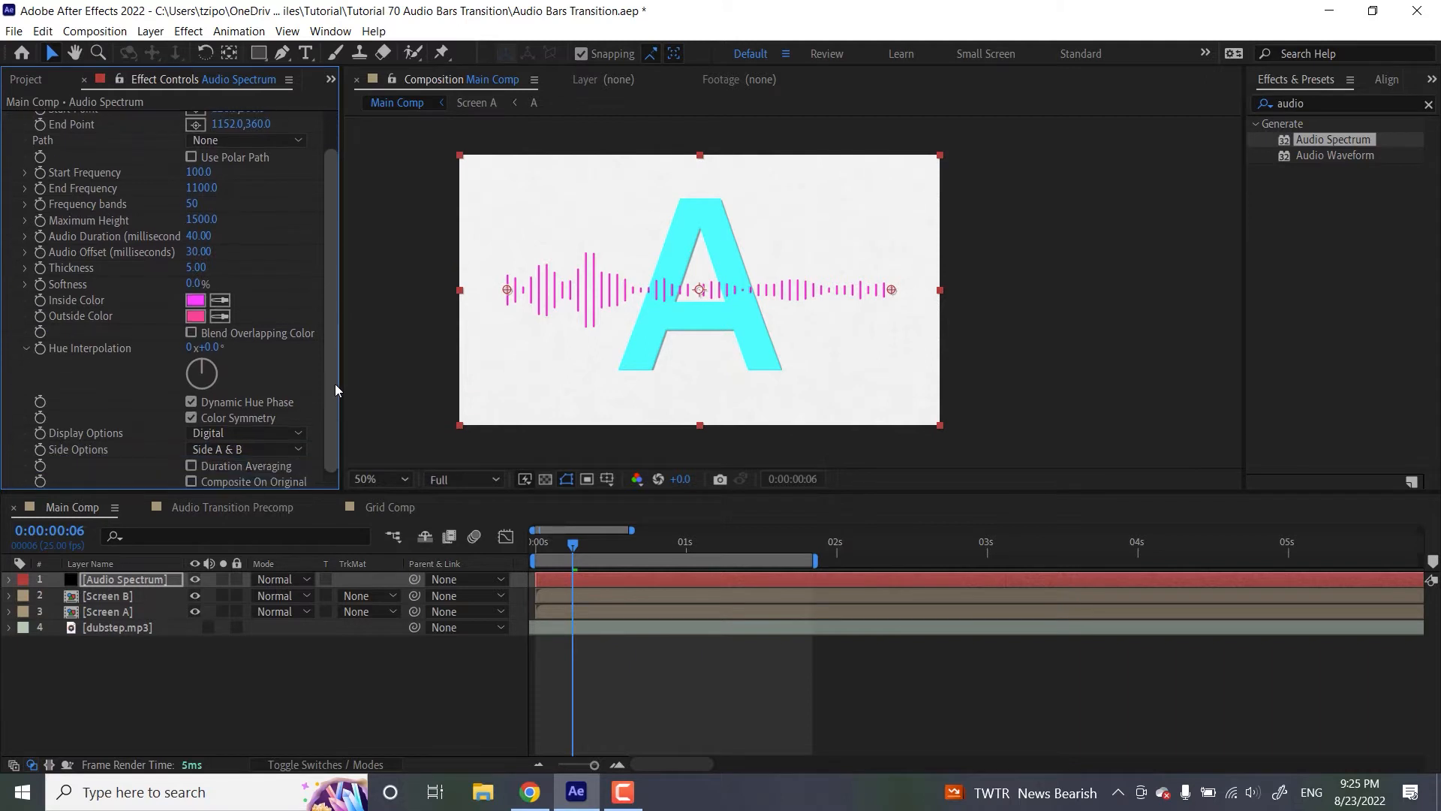
left_click(231, 431)
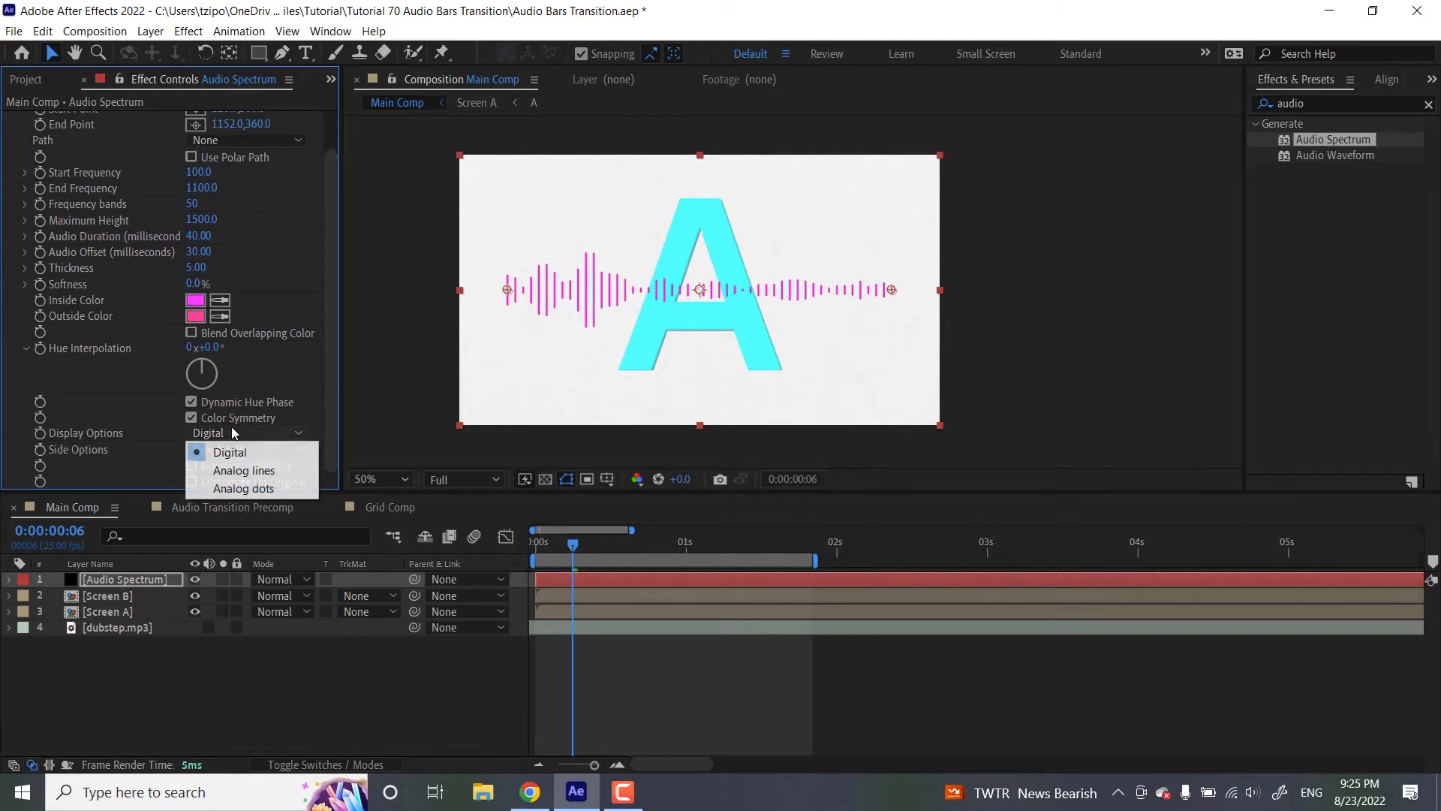
left_click(248, 488)
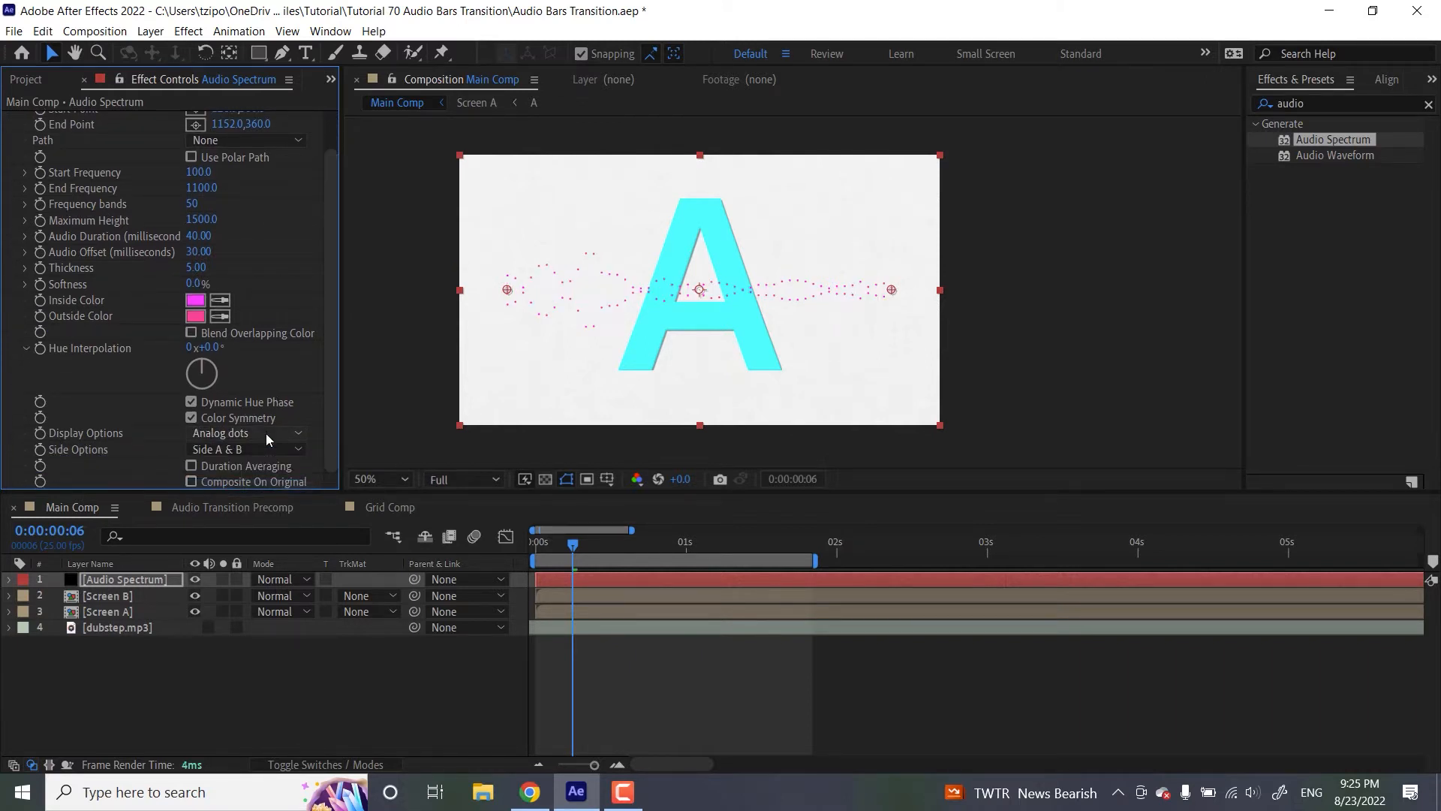
left_click(262, 434)
left_click(247, 467)
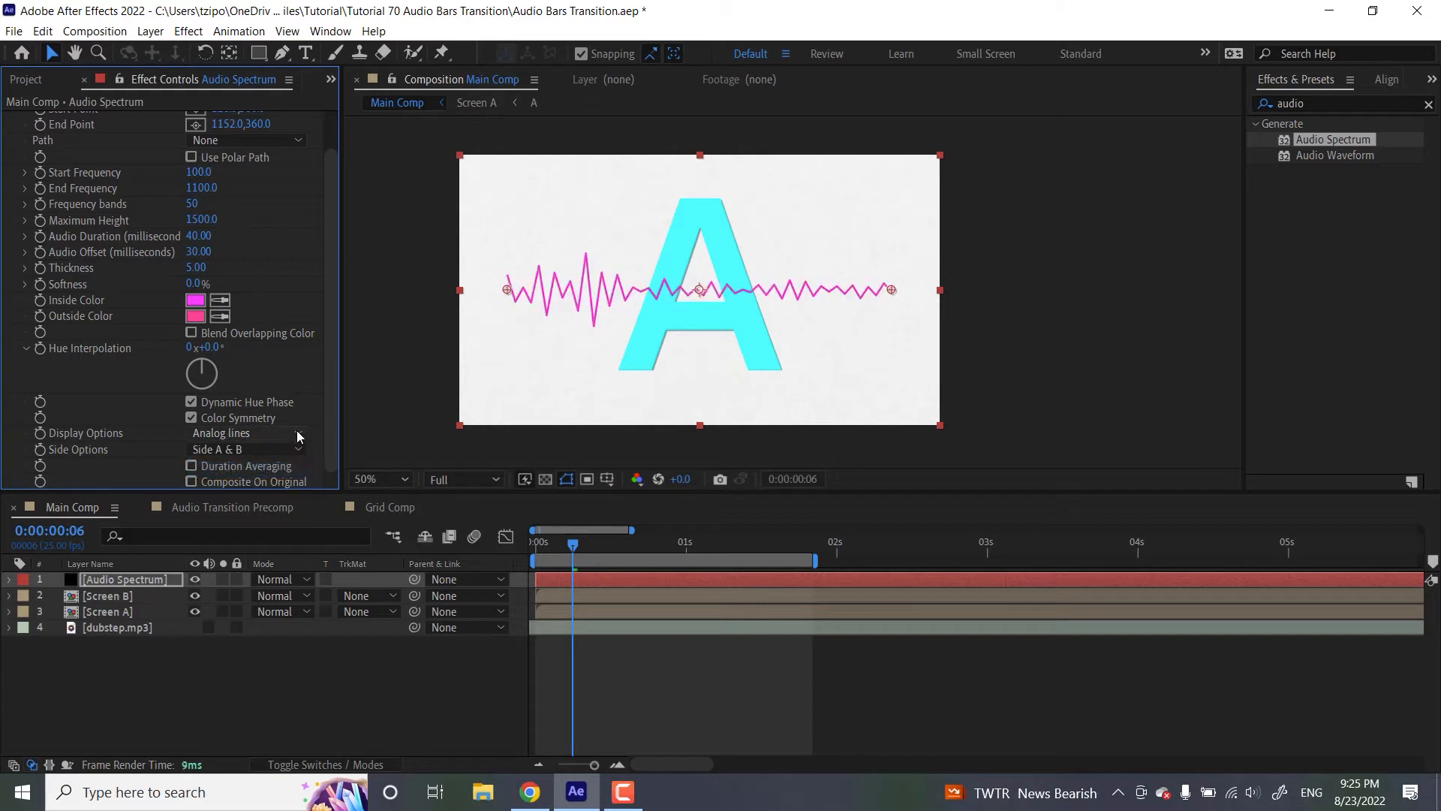
left_click(257, 489)
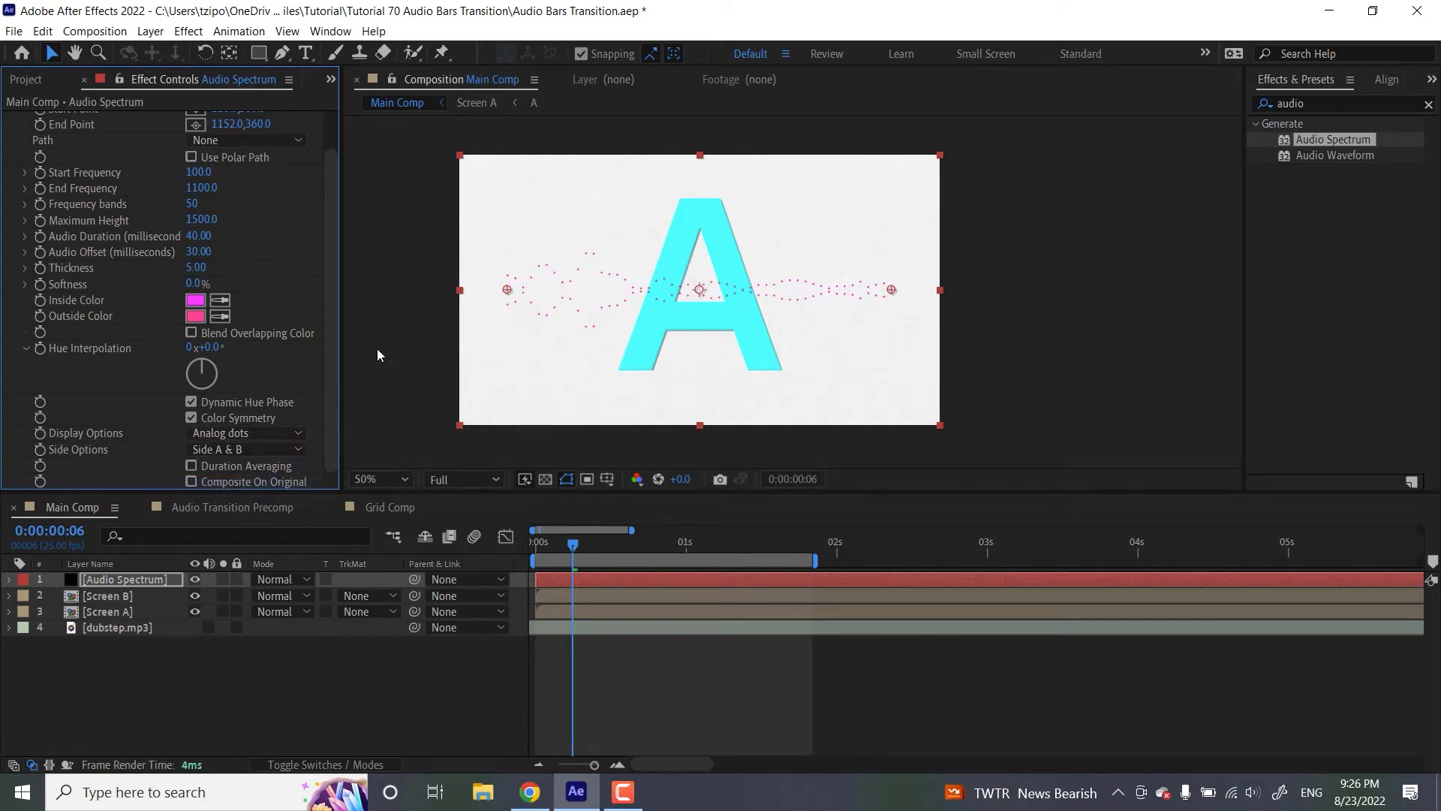
left_click(291, 449)
left_click(259, 465)
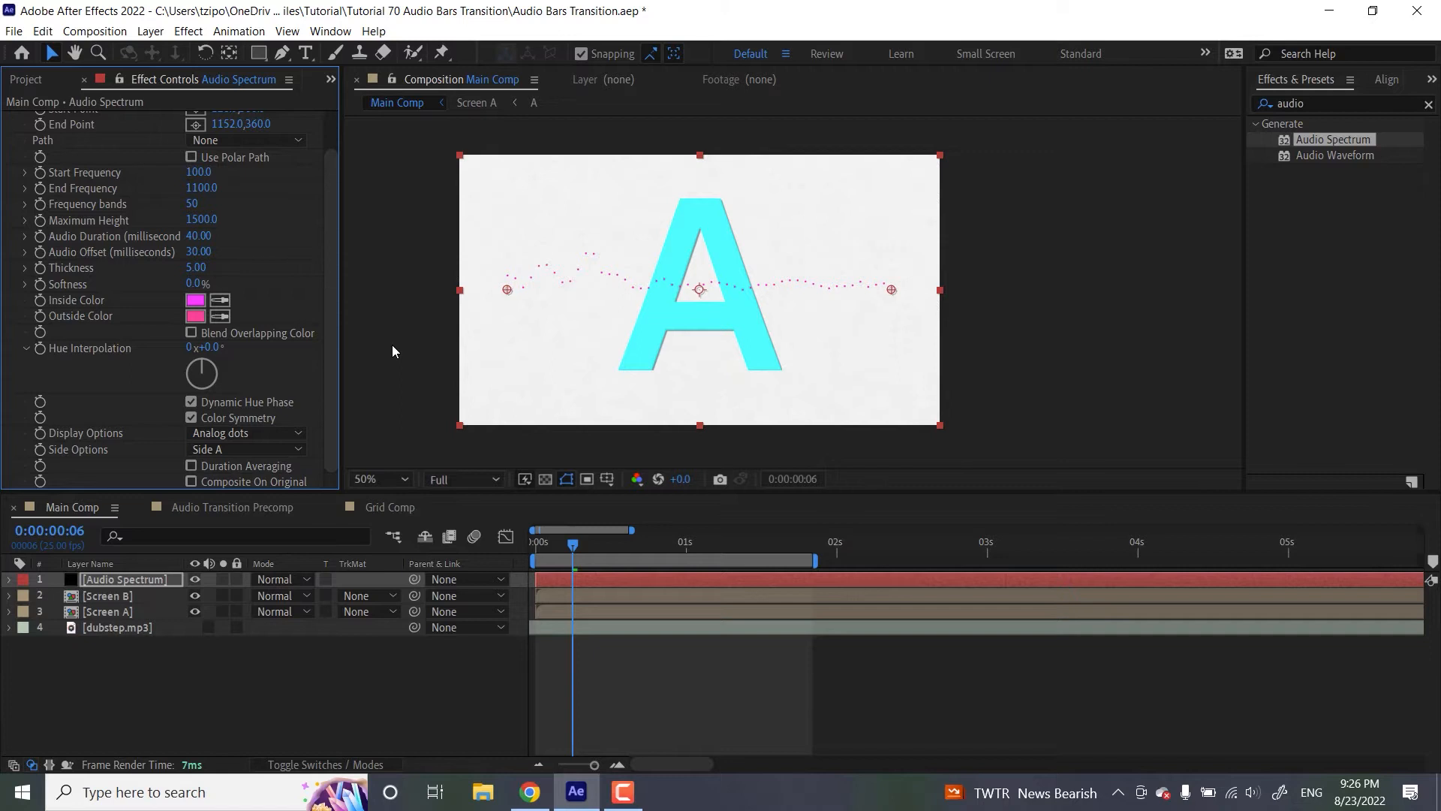
Find the Minimax effect and apply it to the Audio Spectrum layer
left_click(1327, 103)
type("m")
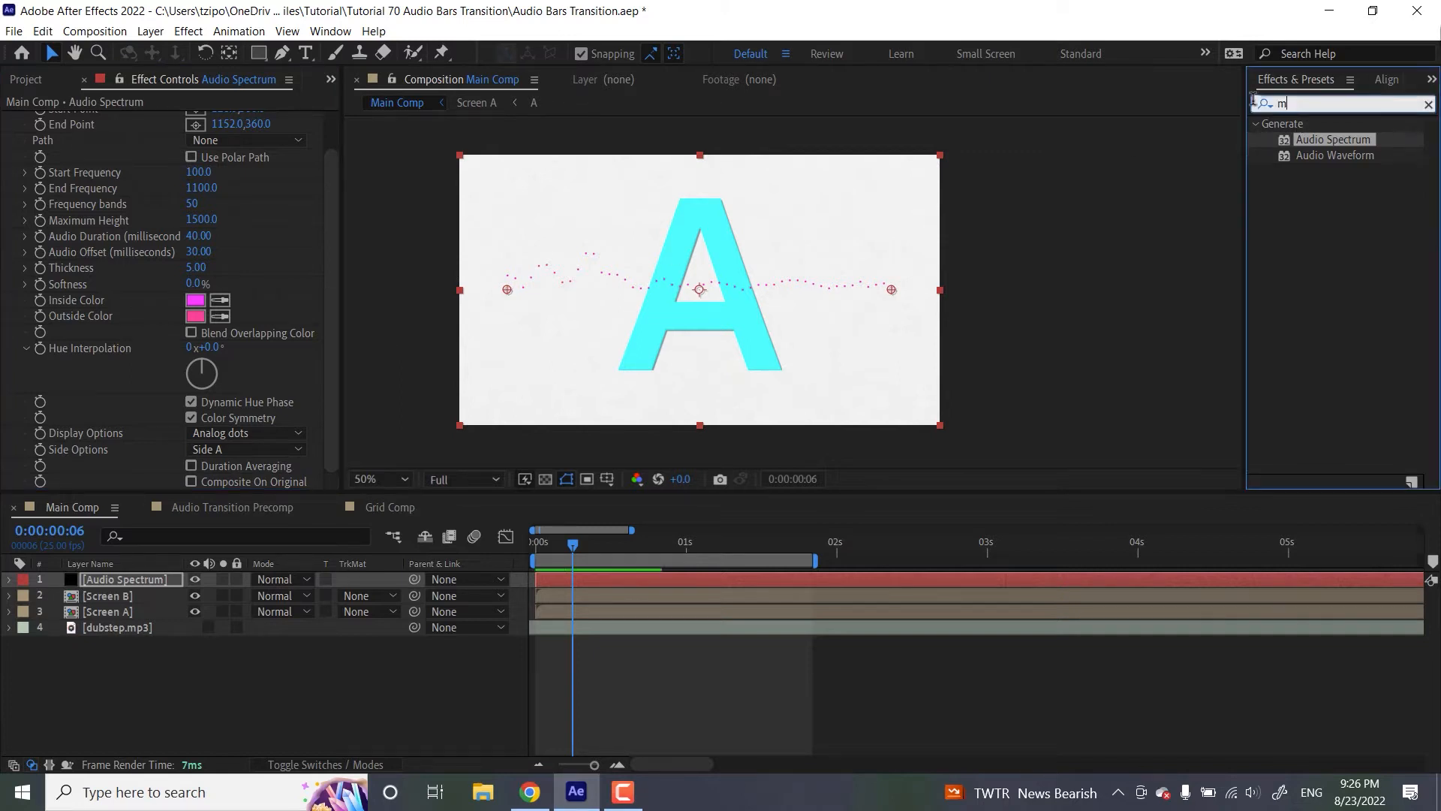
type("inimex")
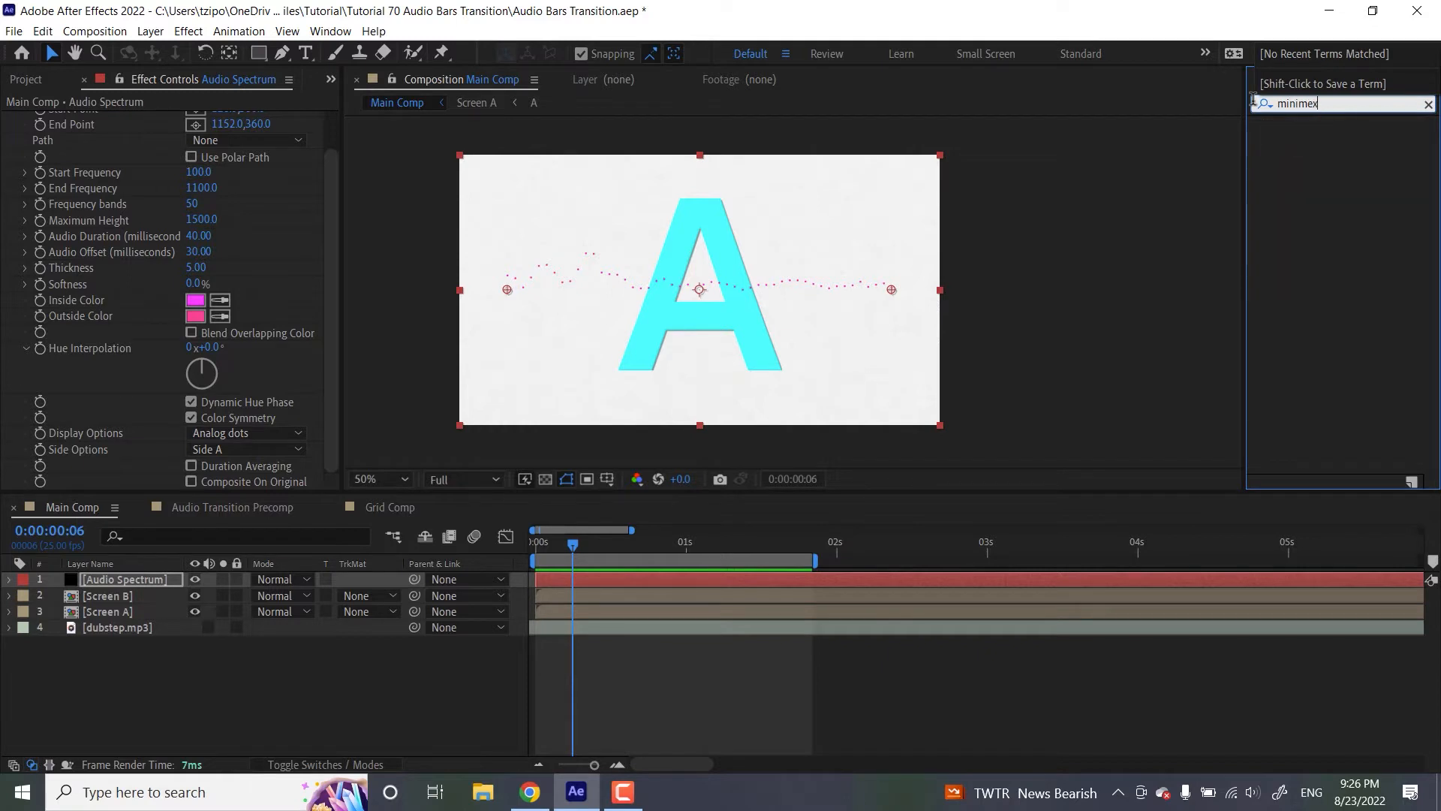
key("BackSpace")
key("BackSpace")
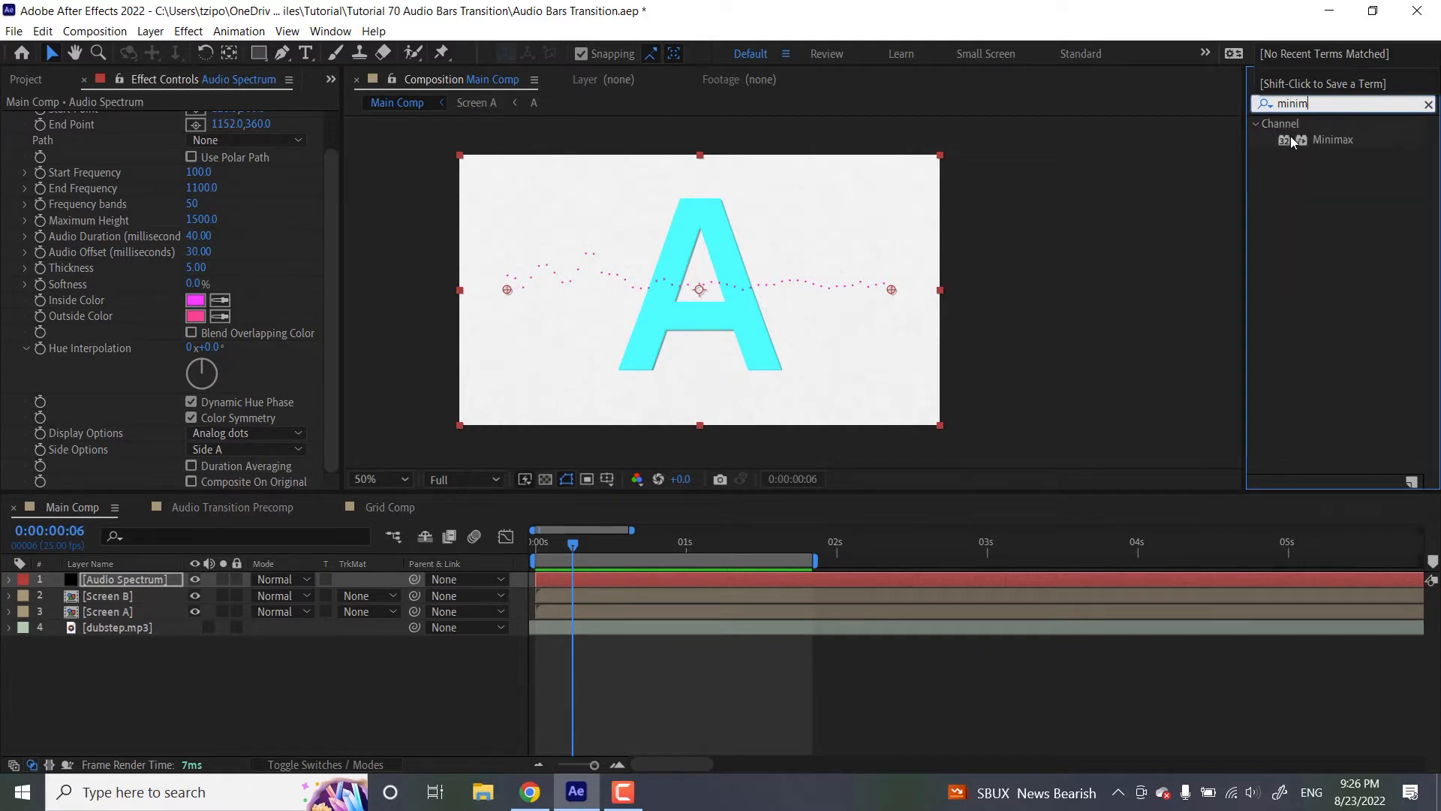
double_click(1337, 139)
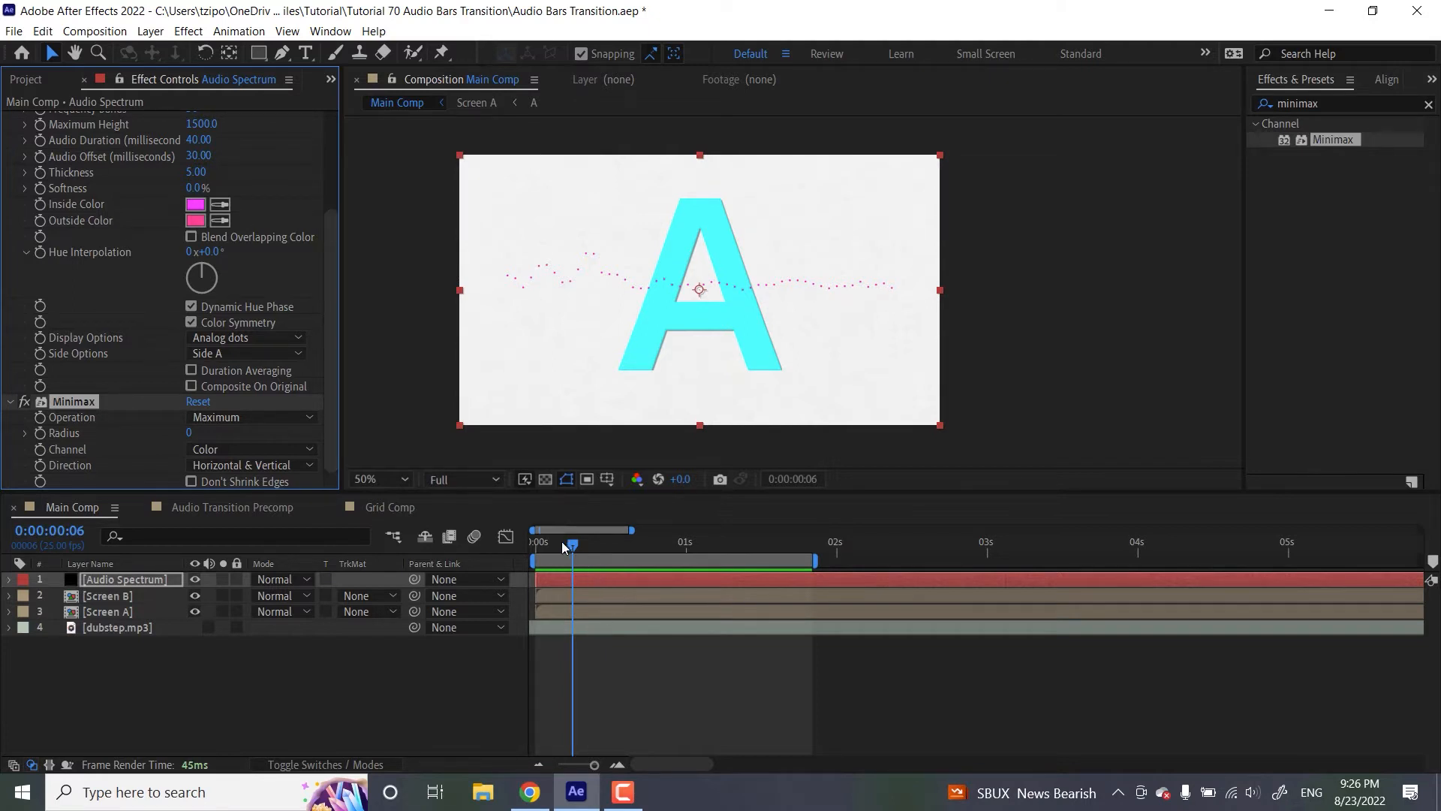
Add a keyframe for the Minimax radius at 0:00:00:00 and reveal the layer's keyframed properties in the timeline
left_click_drag(557, 539, 370, 543)
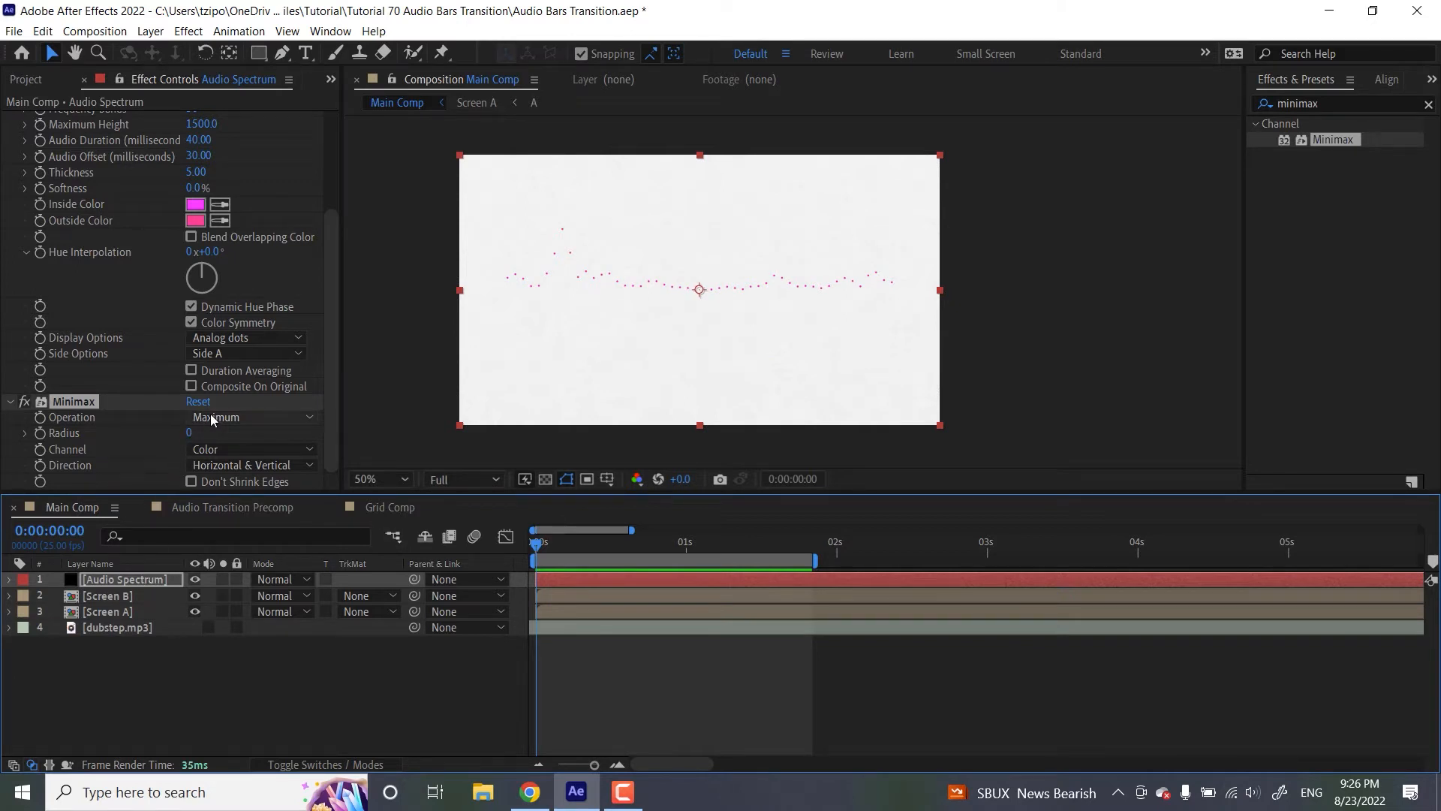
left_click(41, 434)
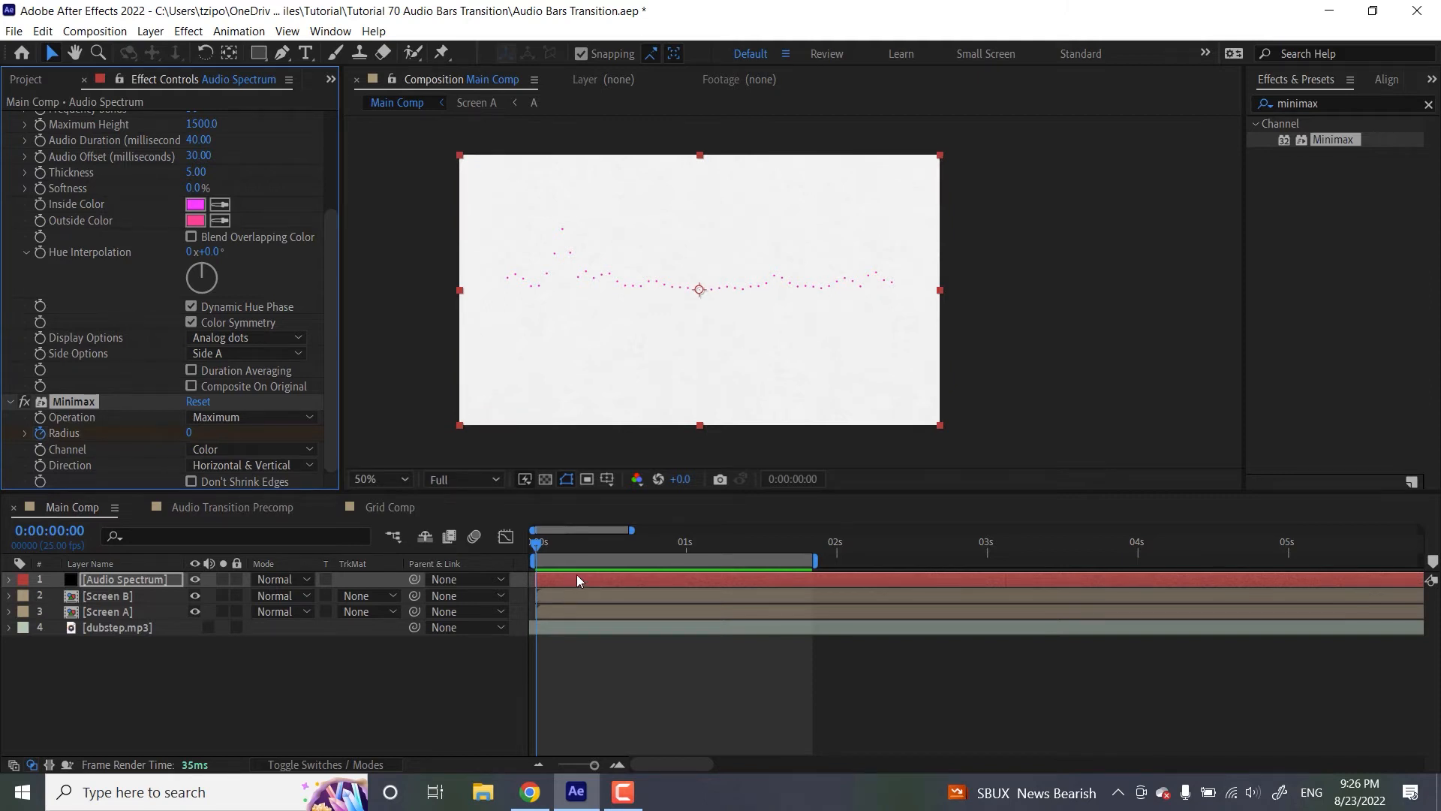
key("u")
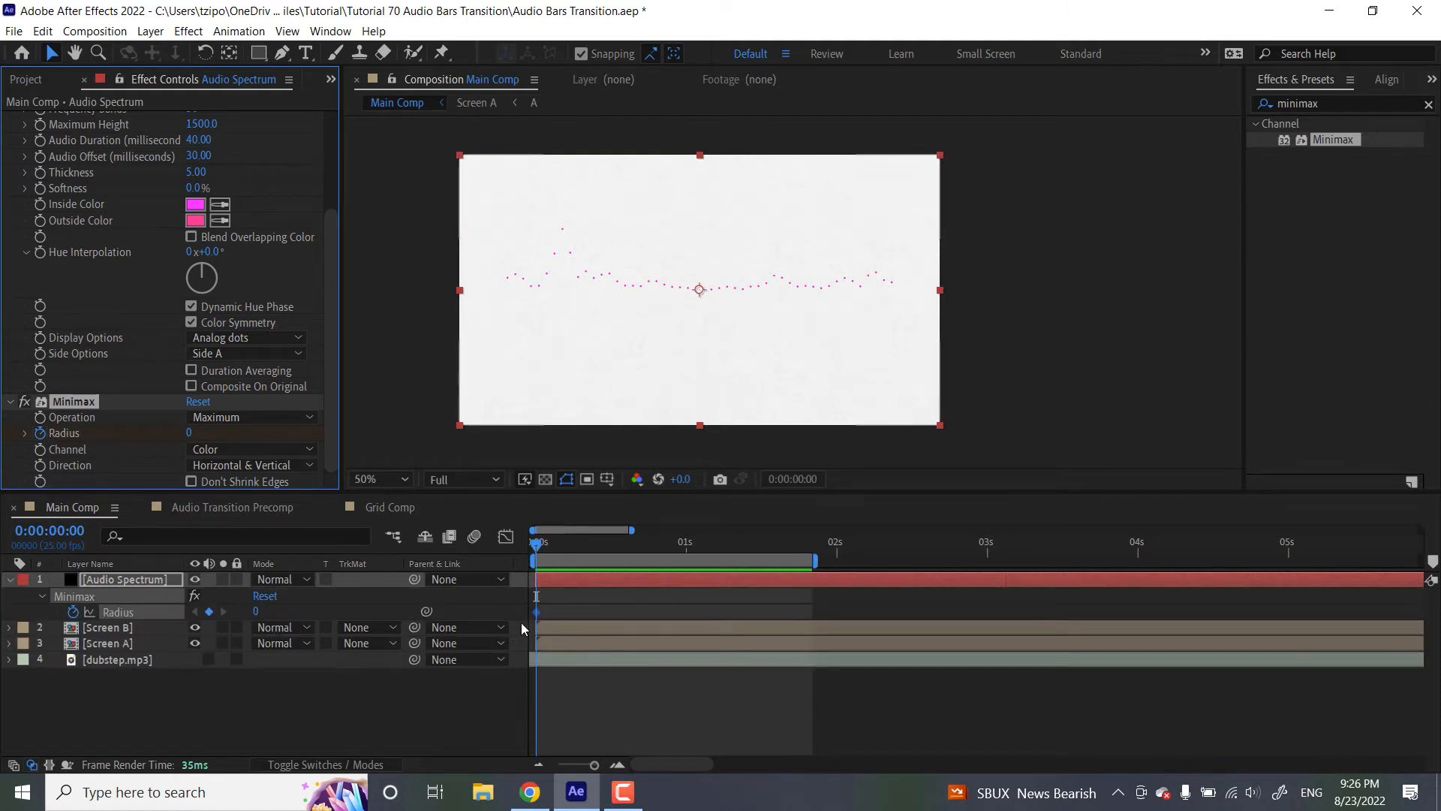
Move the Minimax radius keyframe to 0:00:00:07, and from there to 0:00:01:01
left_click_drag(539, 611, 578, 612)
left_click(577, 552)
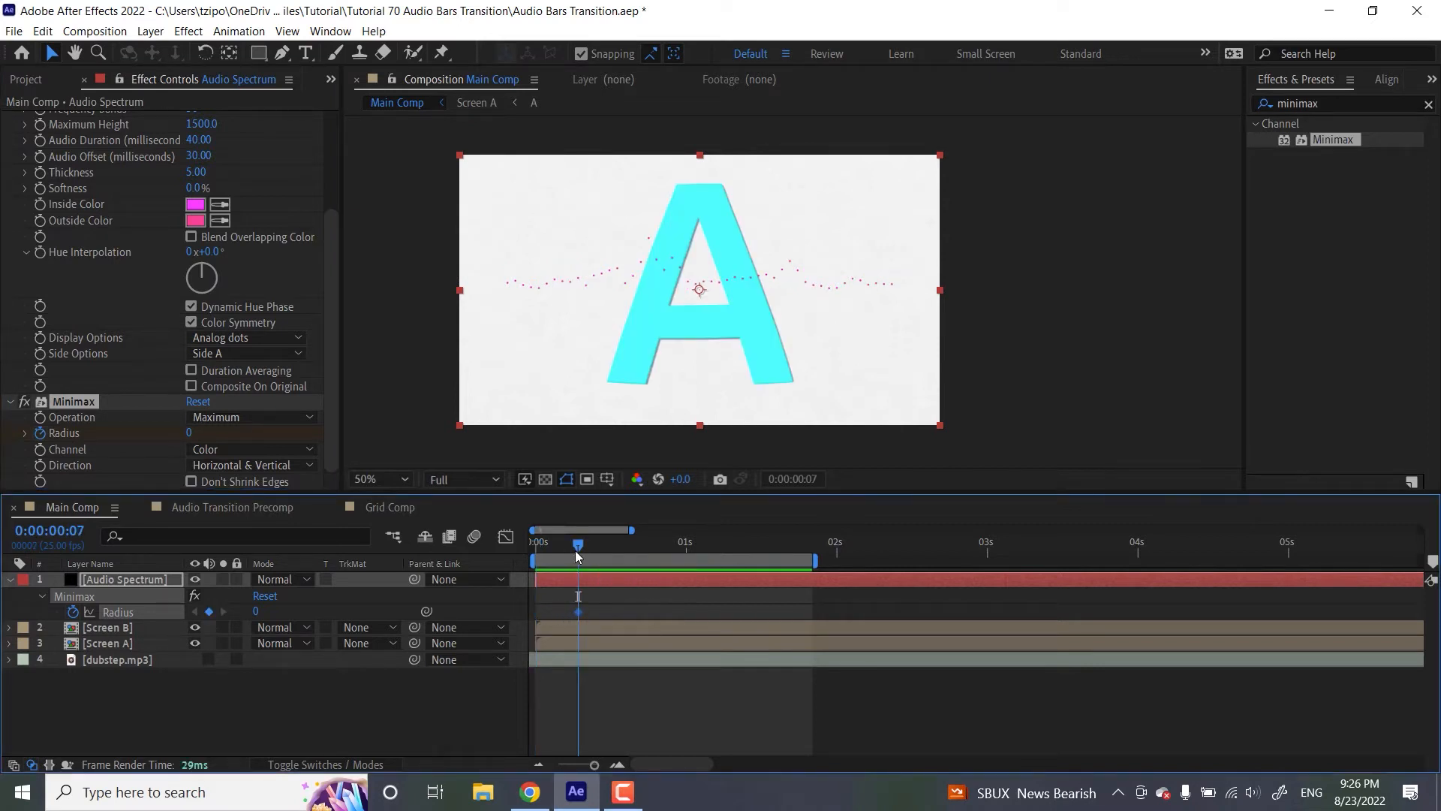
left_click_drag(575, 551, 689, 556)
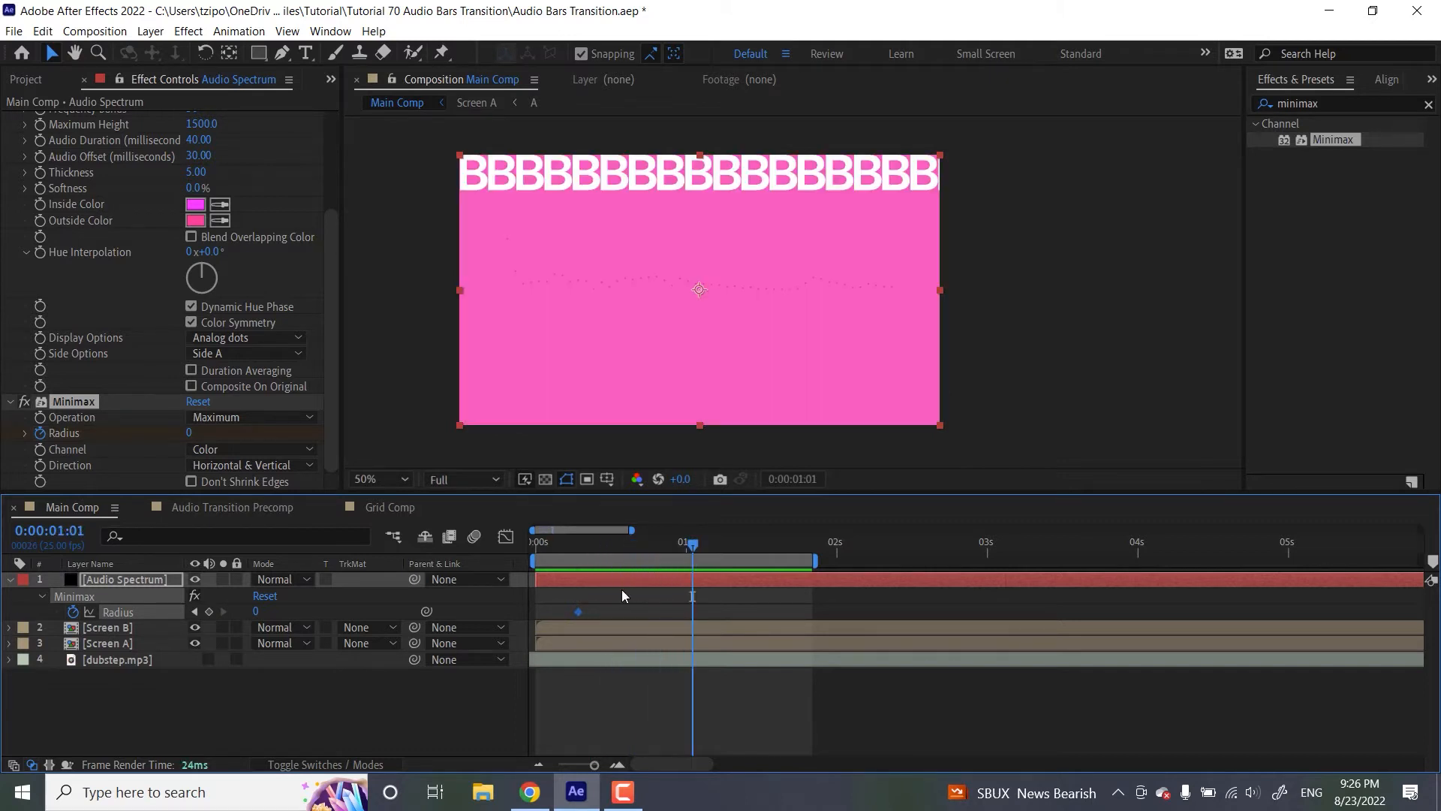
left_click_drag(579, 612, 696, 620)
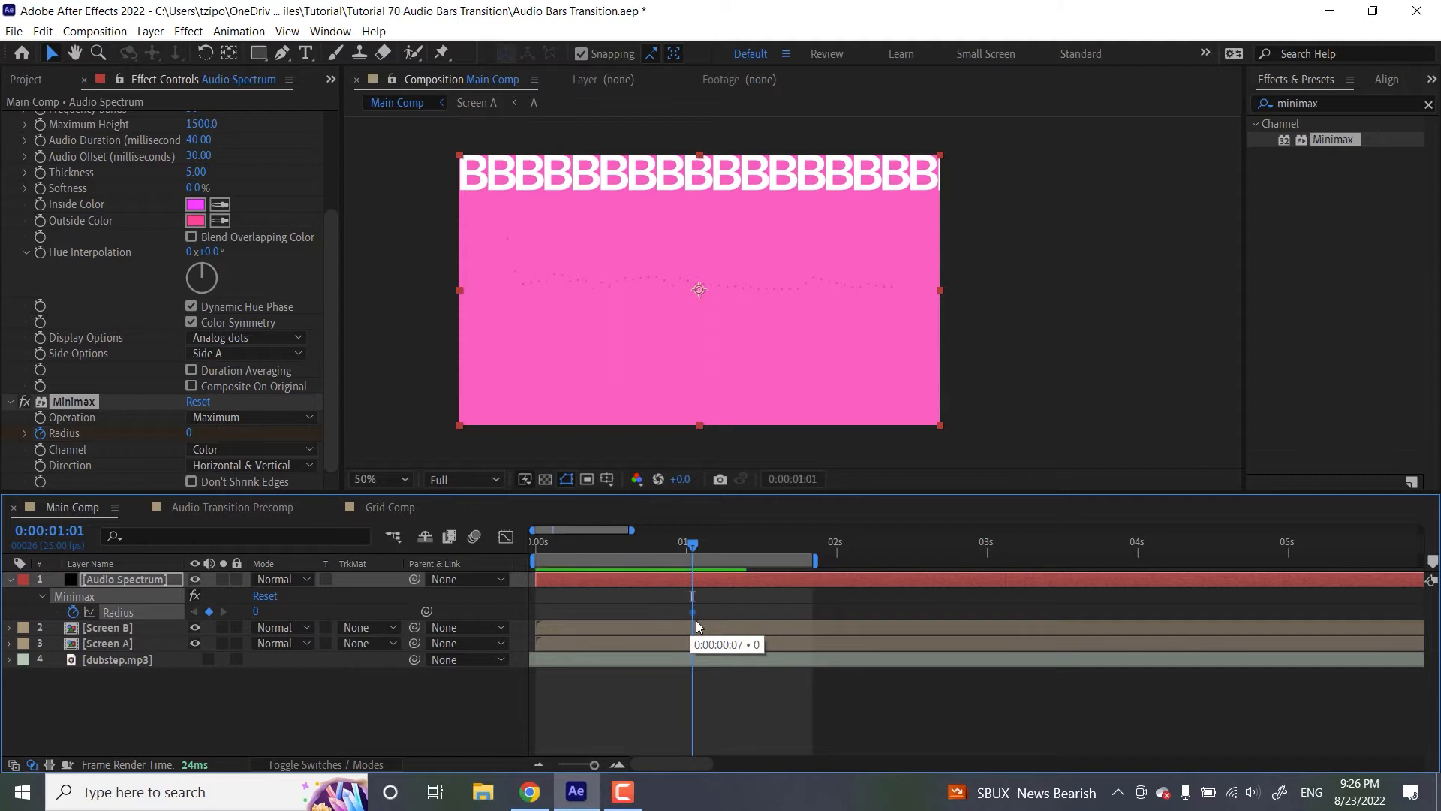
Add Minimax radius keyframes with a value of 0 at 0:00:00:00 and 1000 at 0:00:00:13
key("Home")
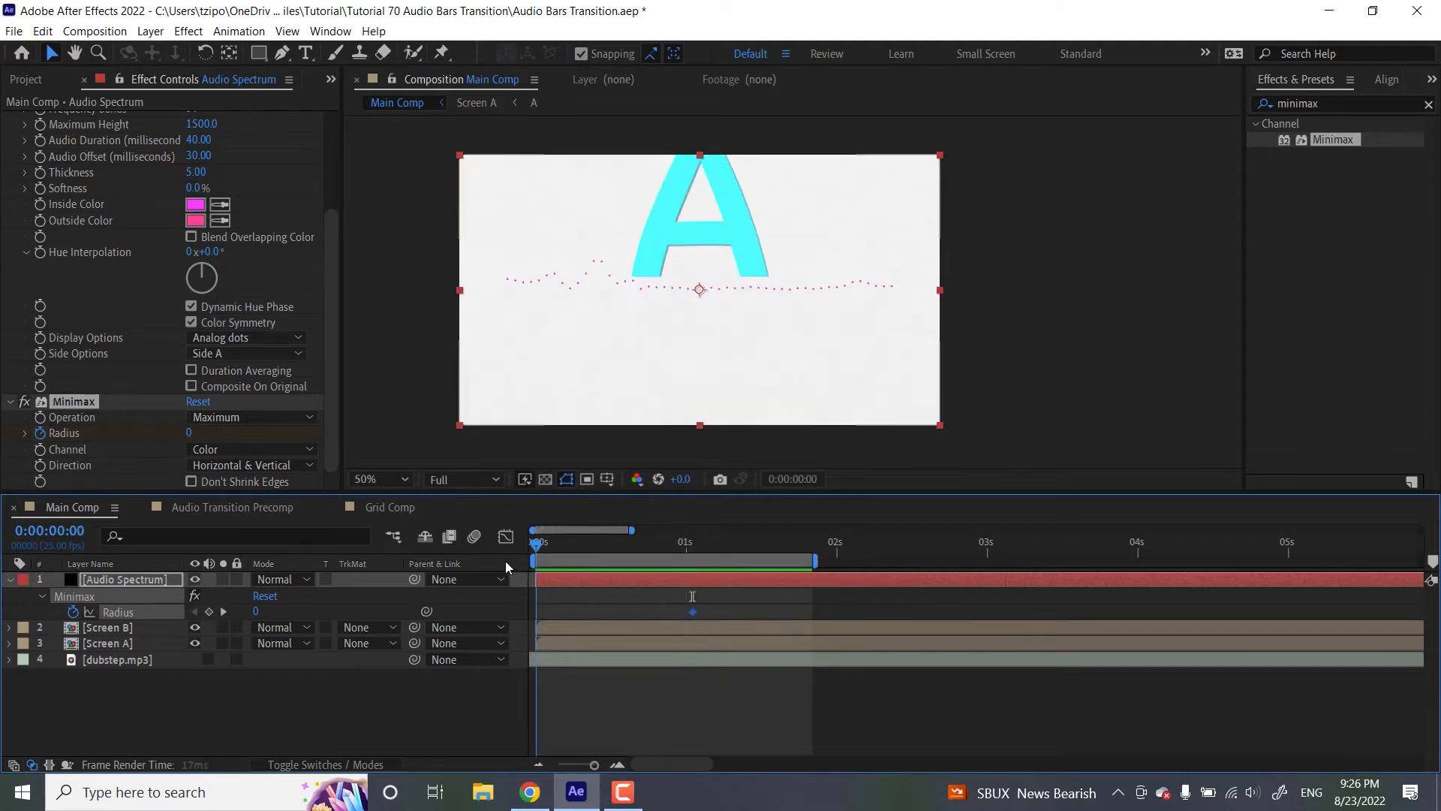
left_click(209, 612)
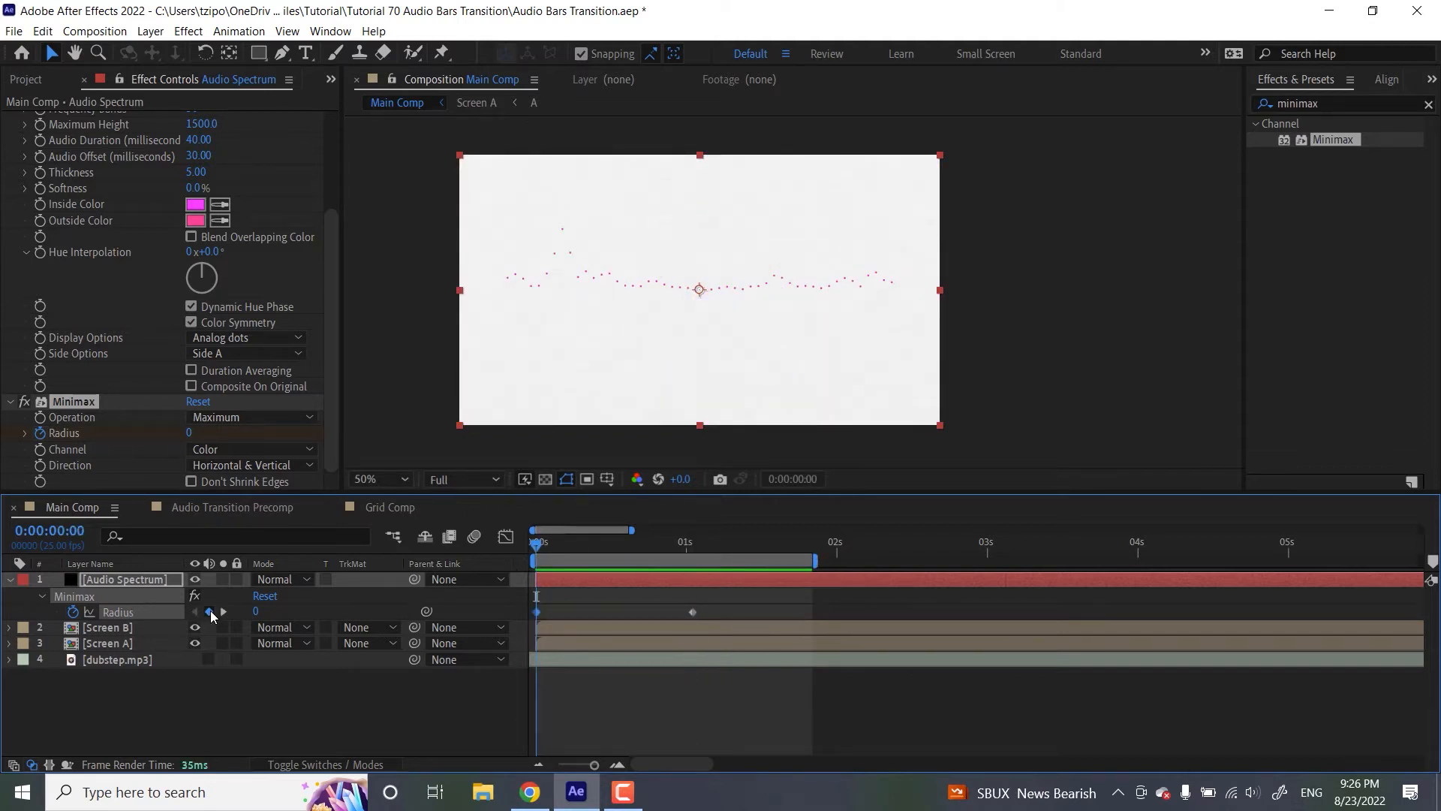
left_click(610, 544)
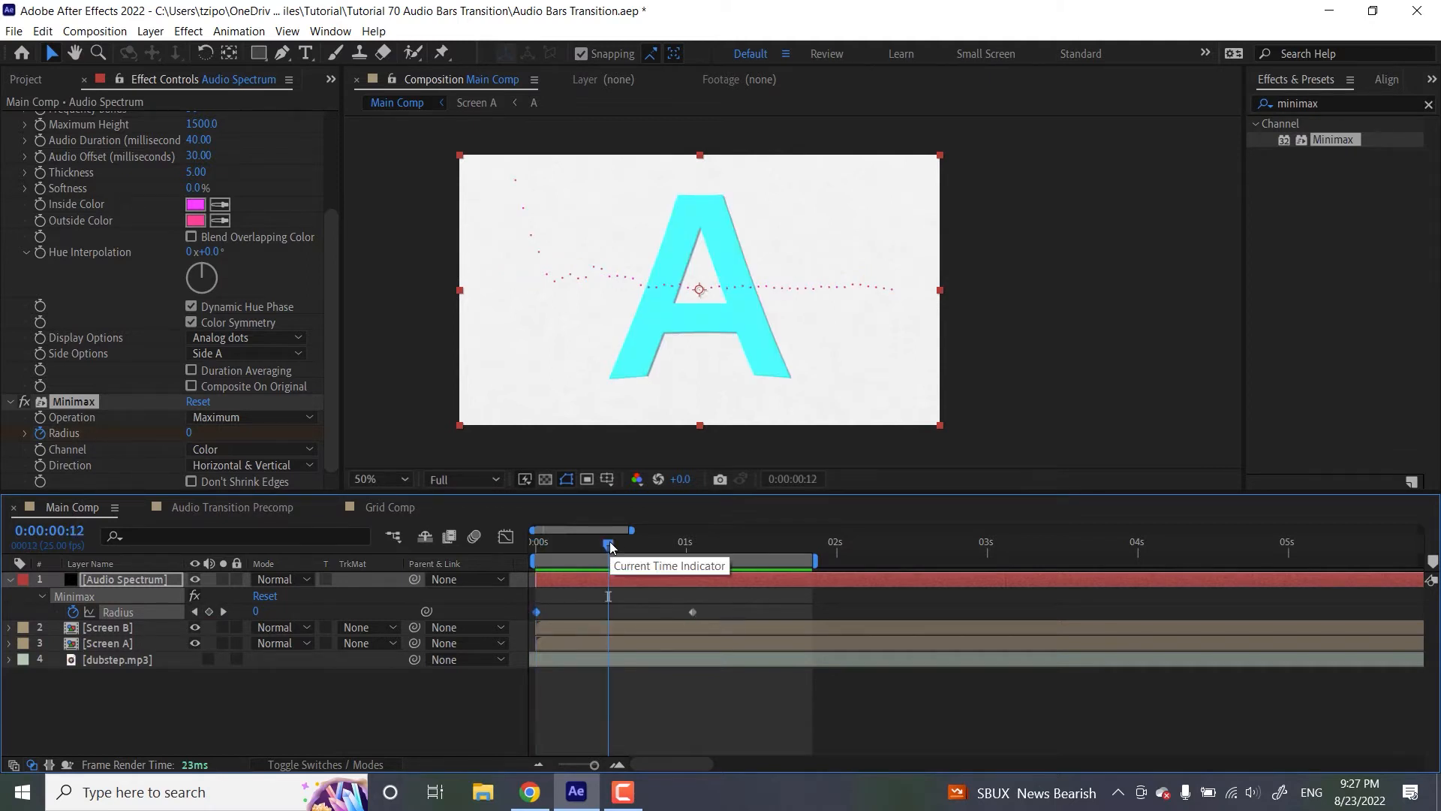
left_click_drag(611, 542, 614, 542)
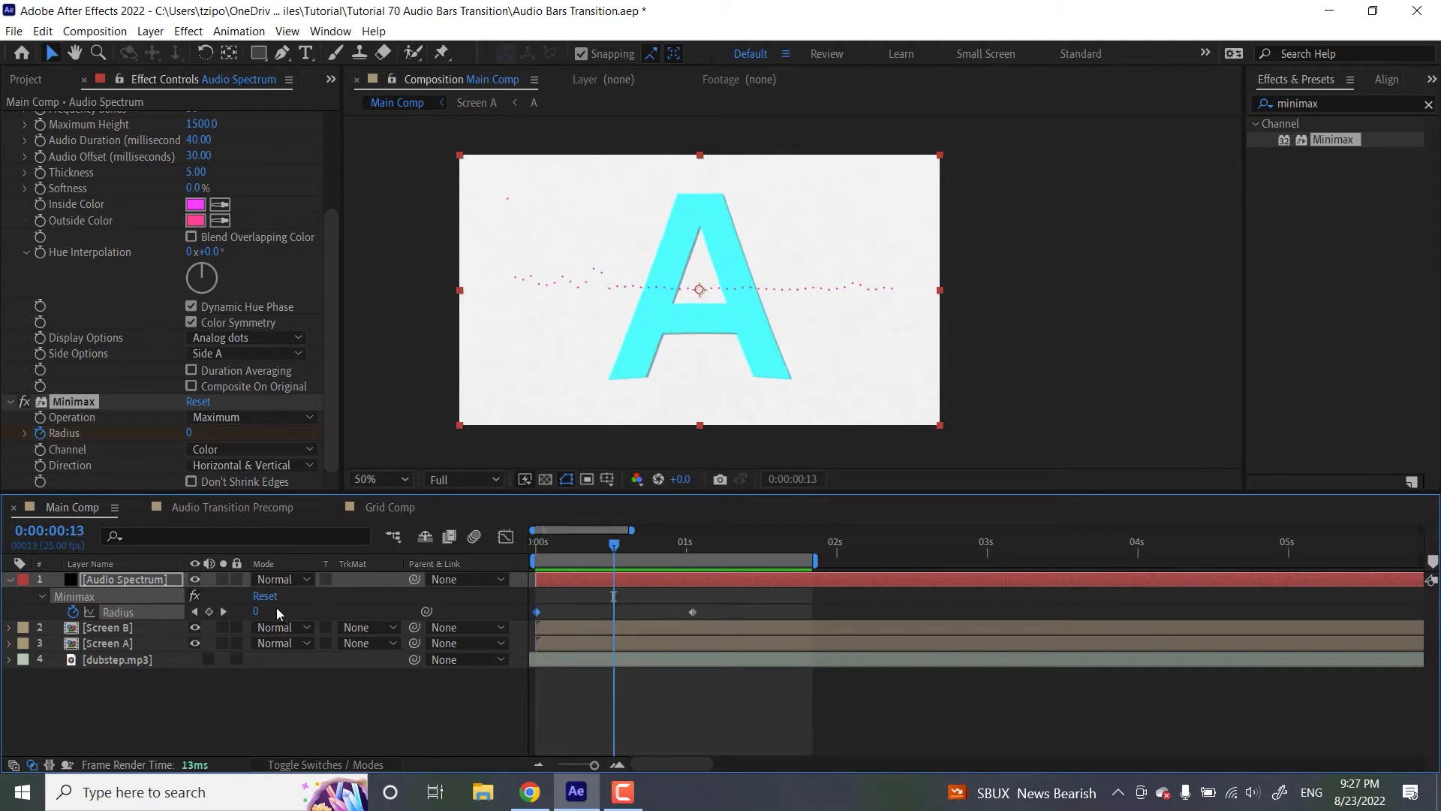
left_click(257, 611)
type("1000")
key("Return")
Set the Minimax channel to Alpha and Color, turn on Don't Shrink Edges, and check the early frames
left_click(228, 448)
left_click(240, 486)
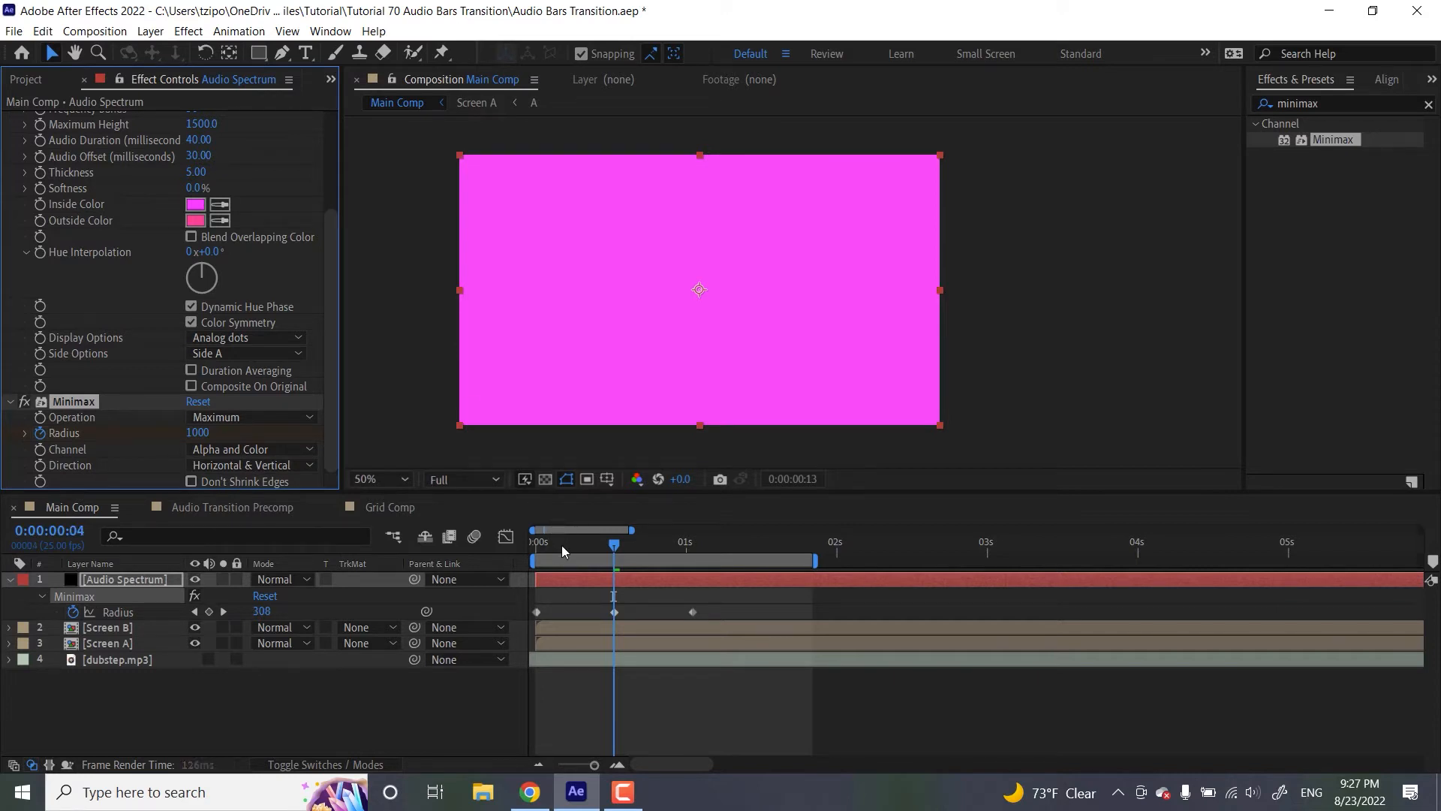
left_click_drag(562, 545, 419, 545)
left_click(192, 483)
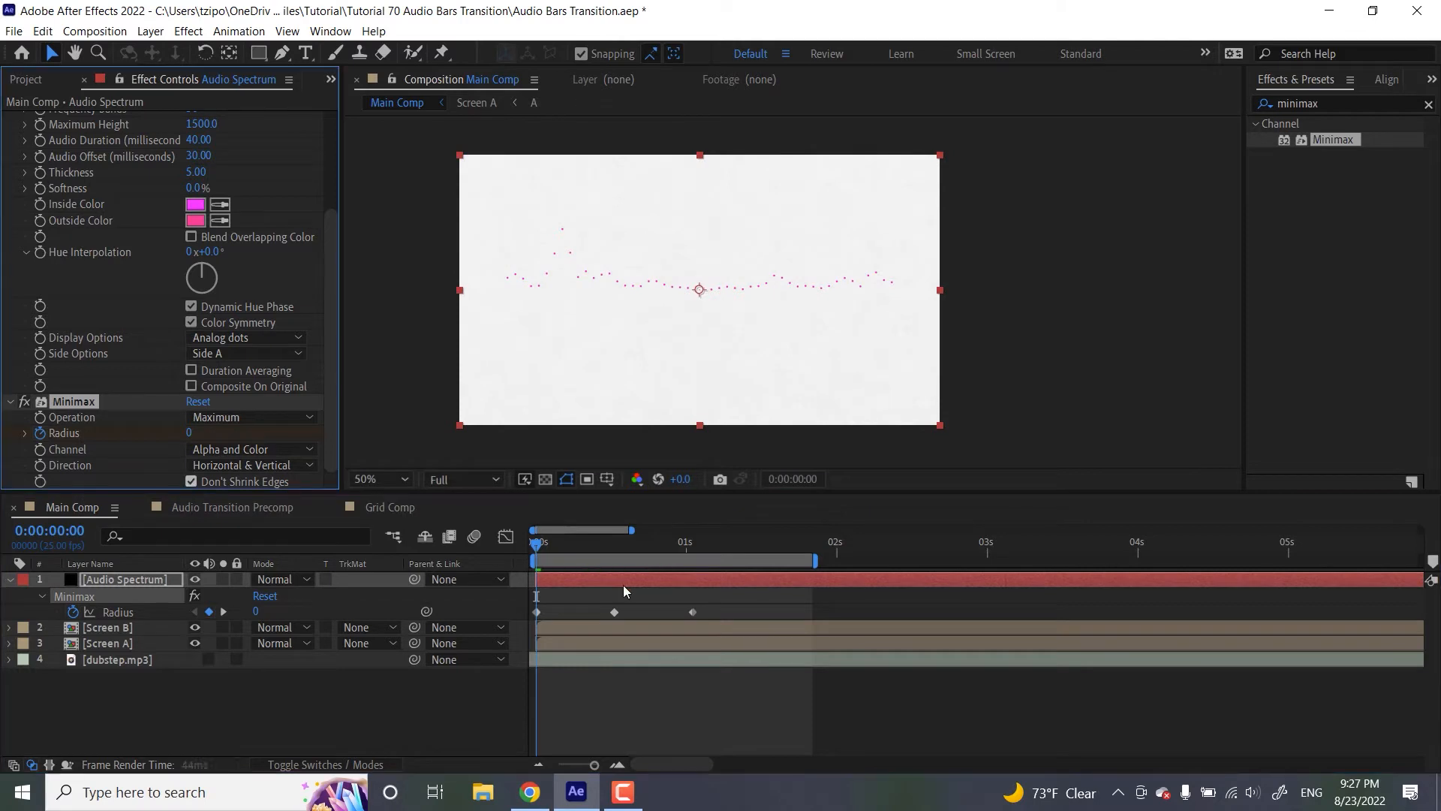
left_click(583, 546)
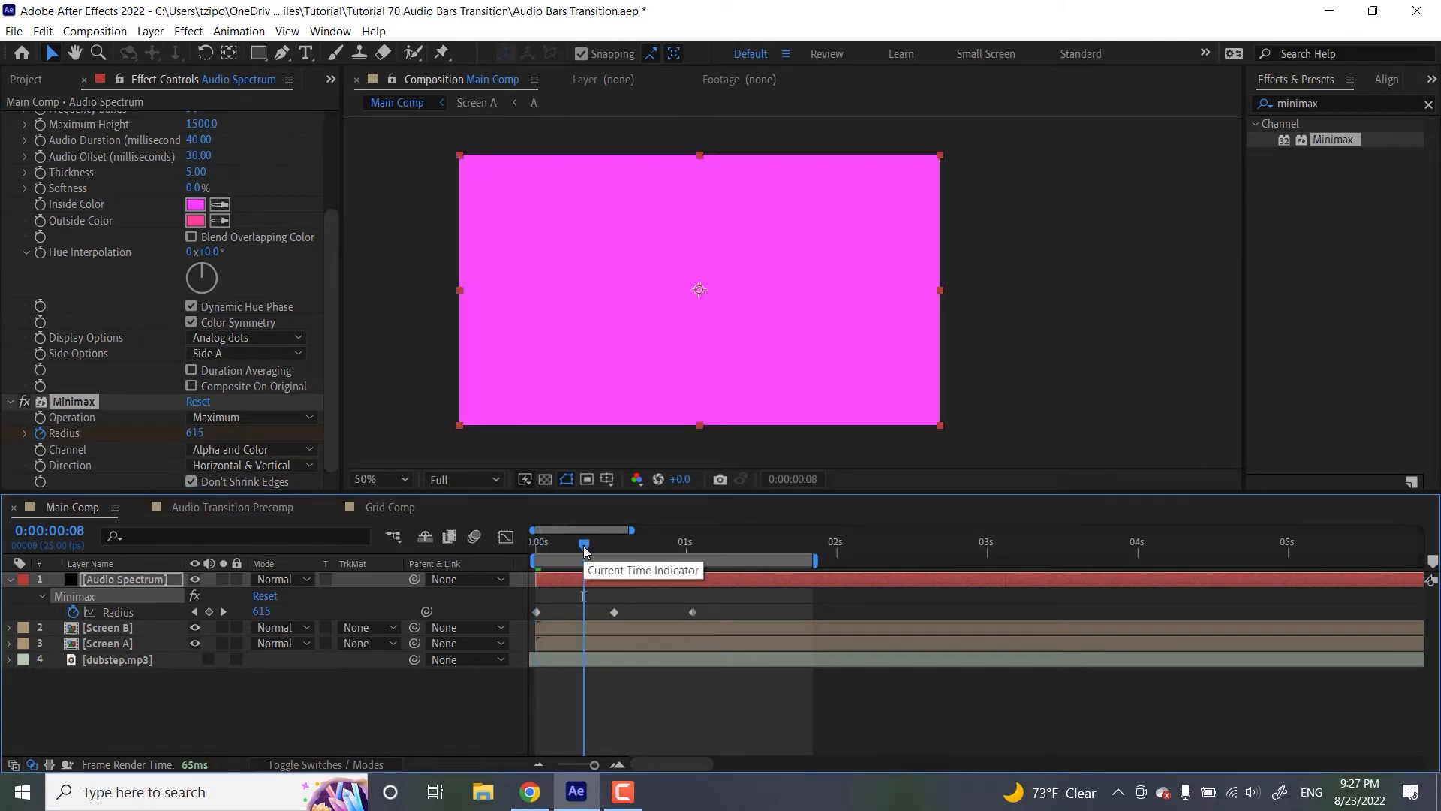
left_click_drag(584, 550, 549, 598)
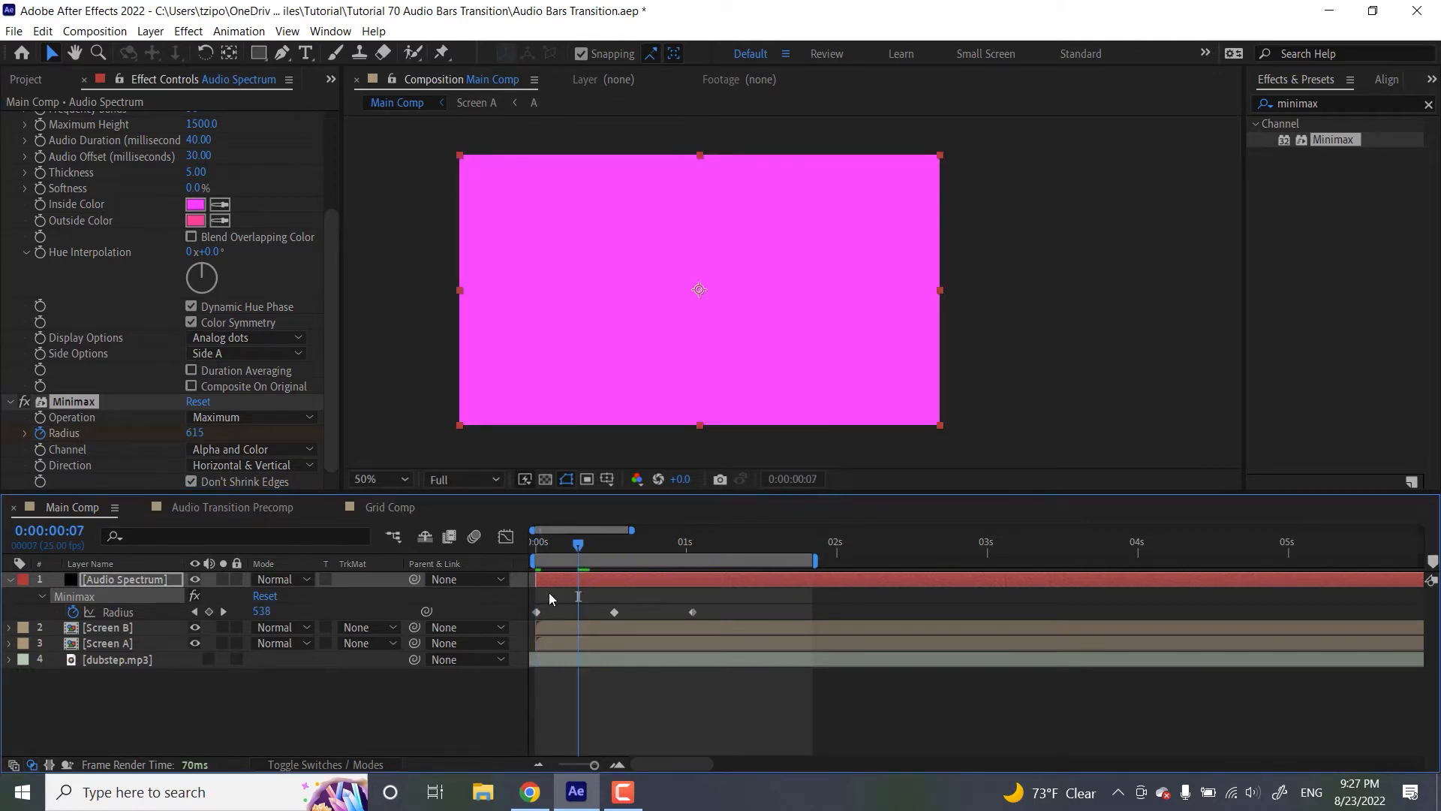
Apply Easy Ease to the first and last Minimax radius keyframes and preview the motion from the start
left_click(537, 612)
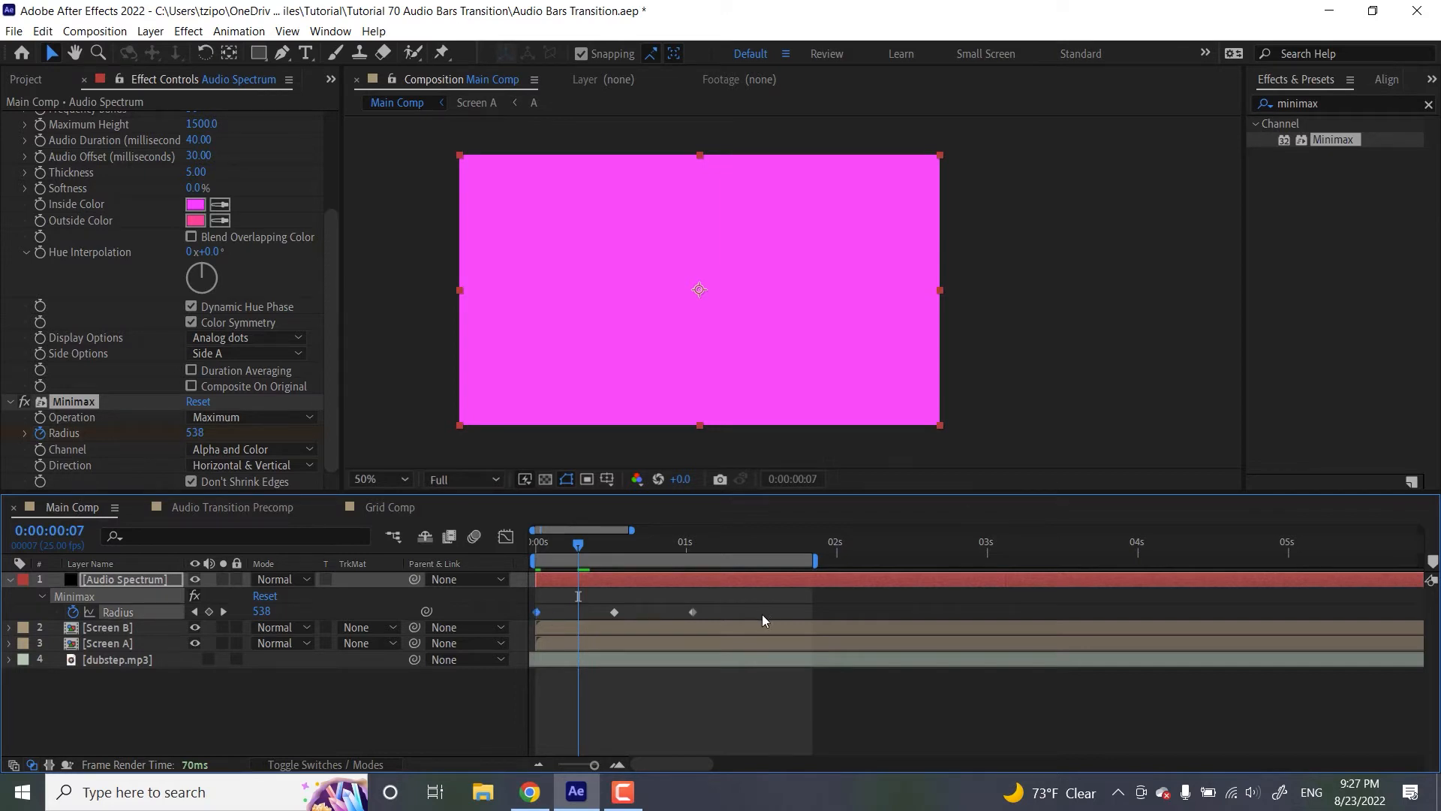
right_click(695, 614)
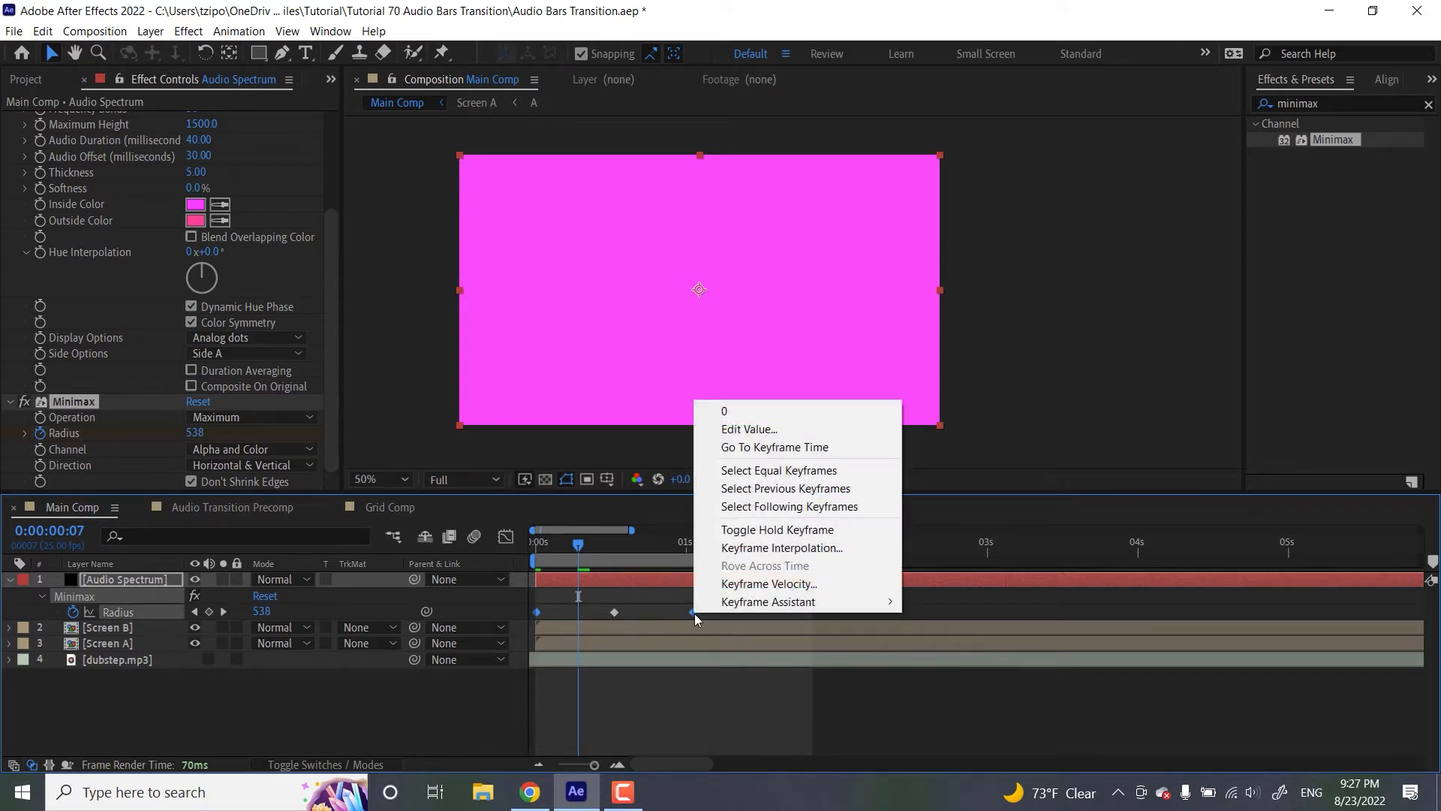
mouse_move(738, 602)
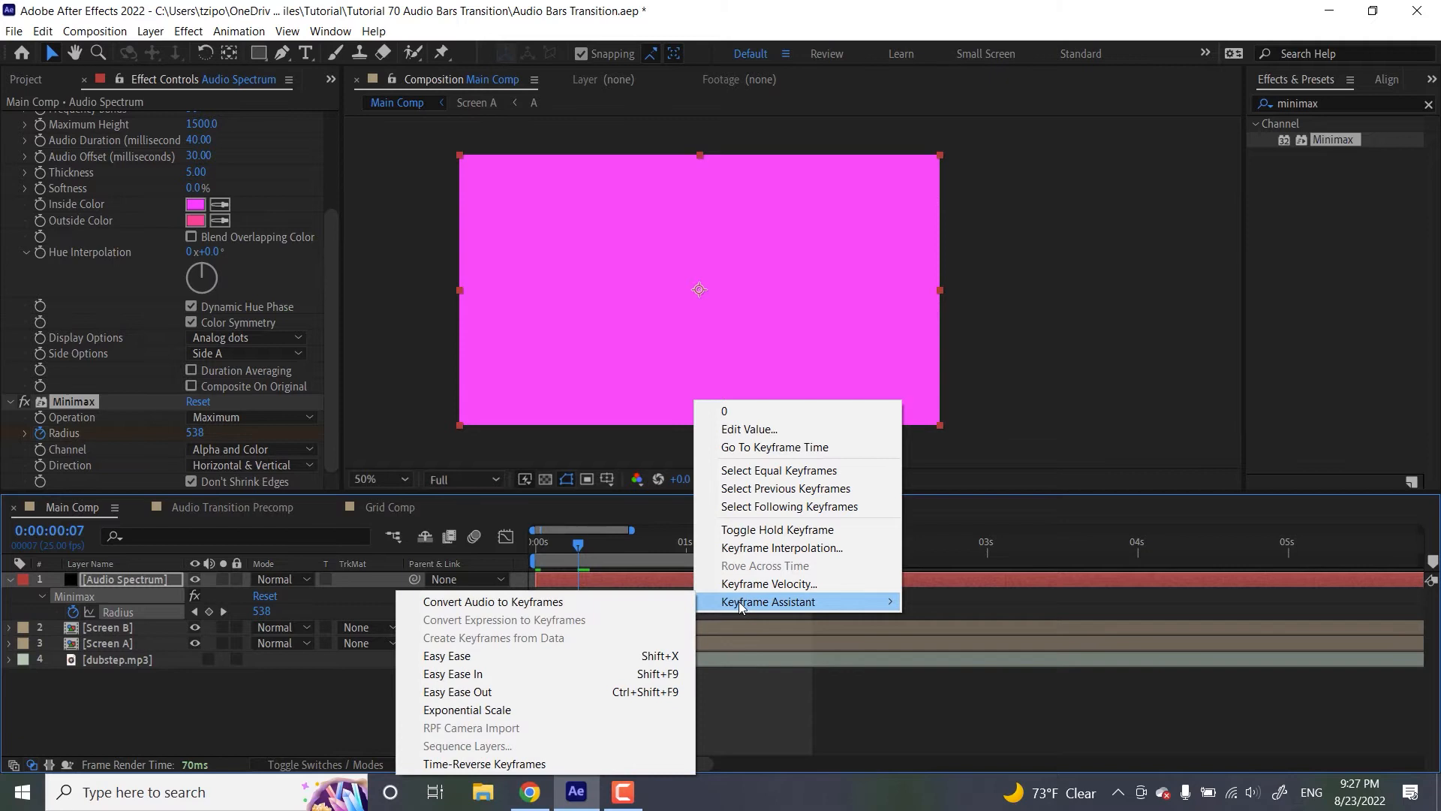
left_click(529, 659)
left_click(653, 685)
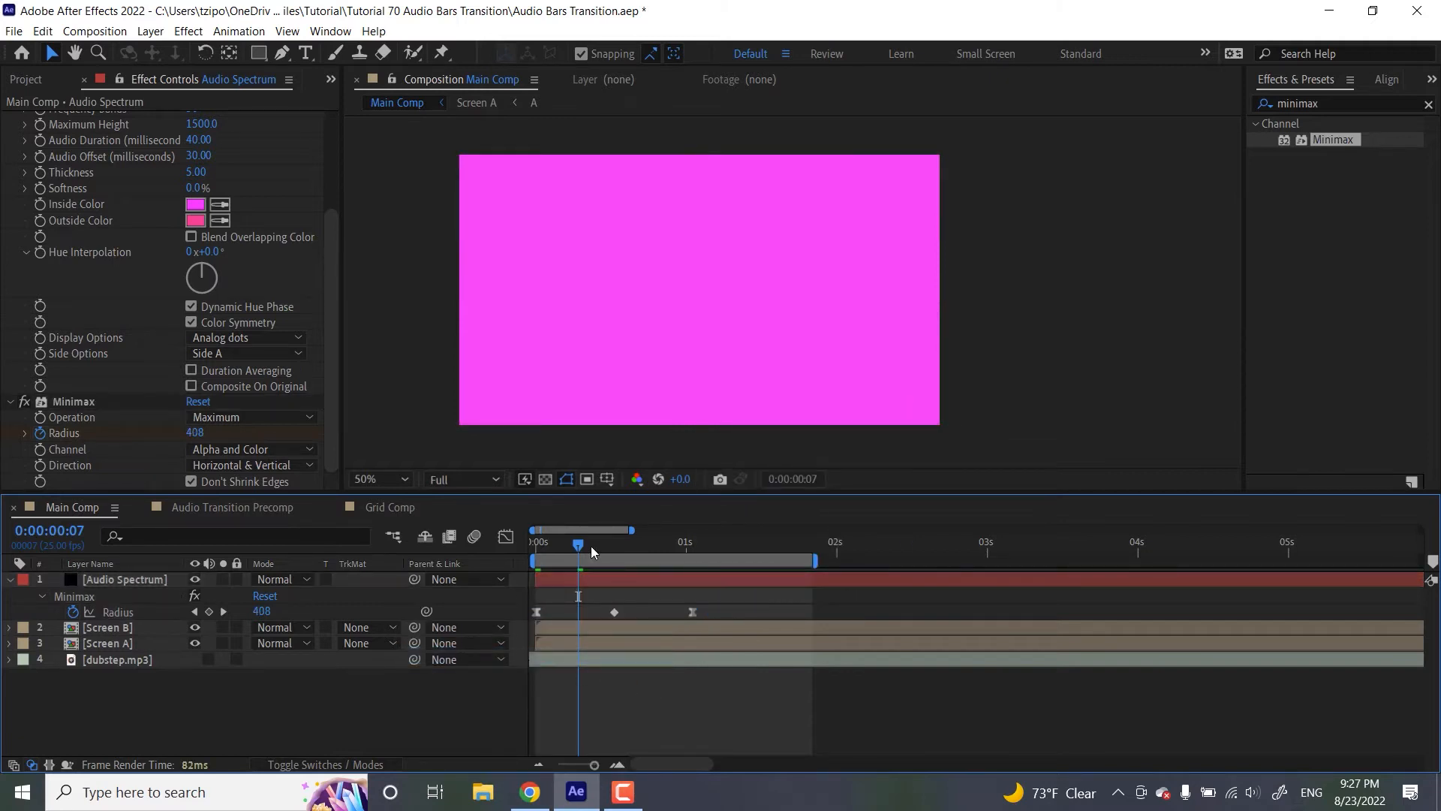
left_click_drag(578, 546, 503, 560)
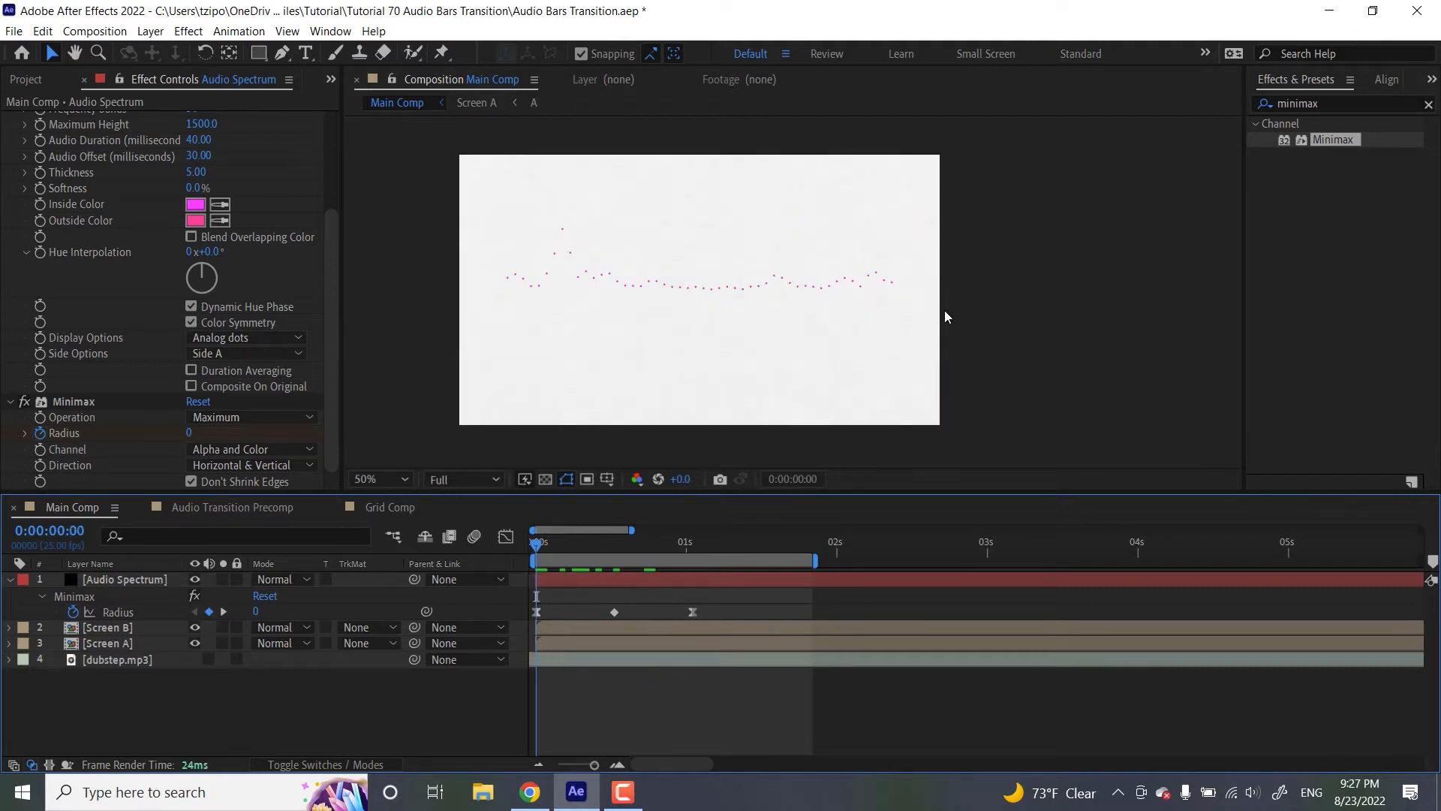
Search the effects for "posterize" and apply Posterize Time to the Audio Spectrum layer
double_click(1345, 97)
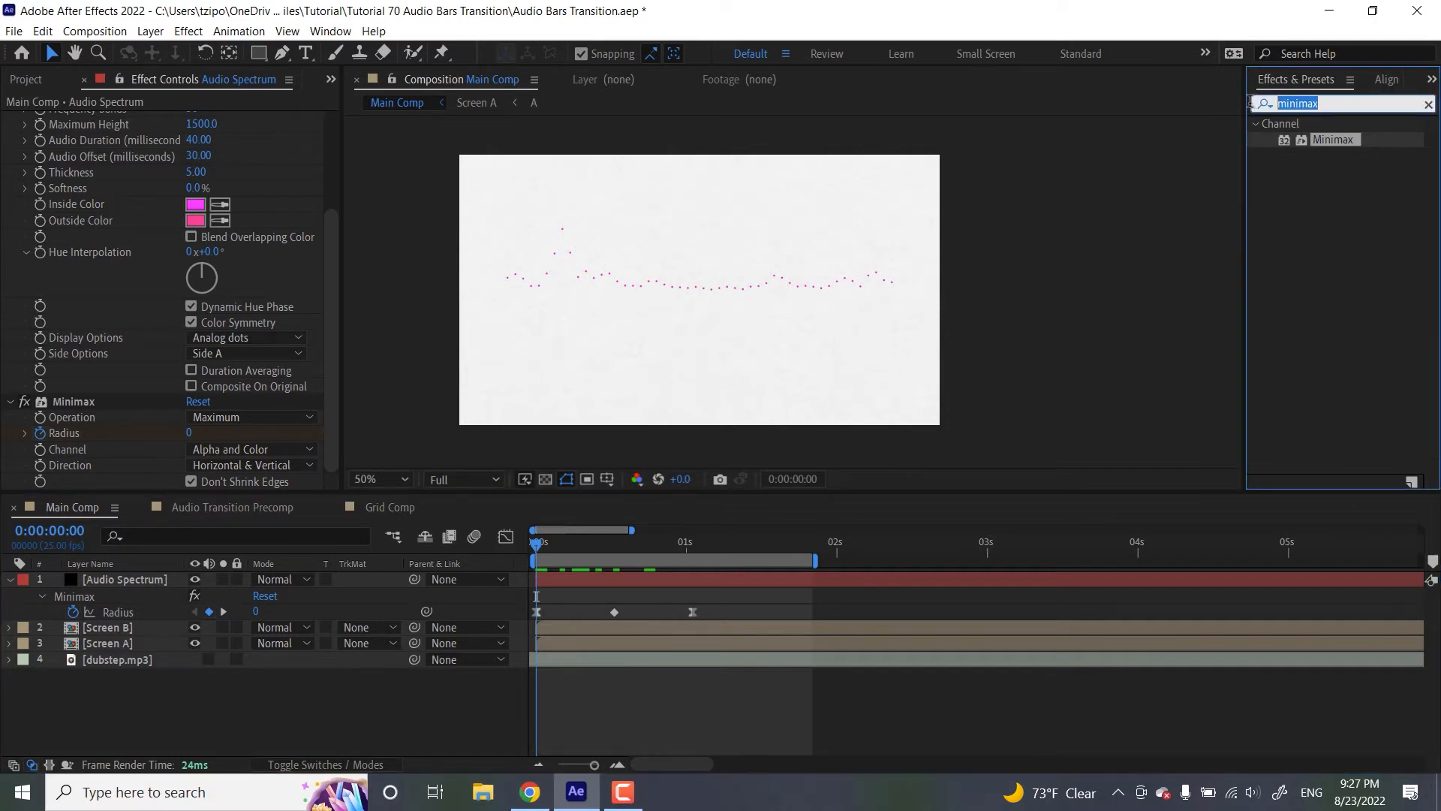
type("po")
left_click(1276, 12)
type("ze")
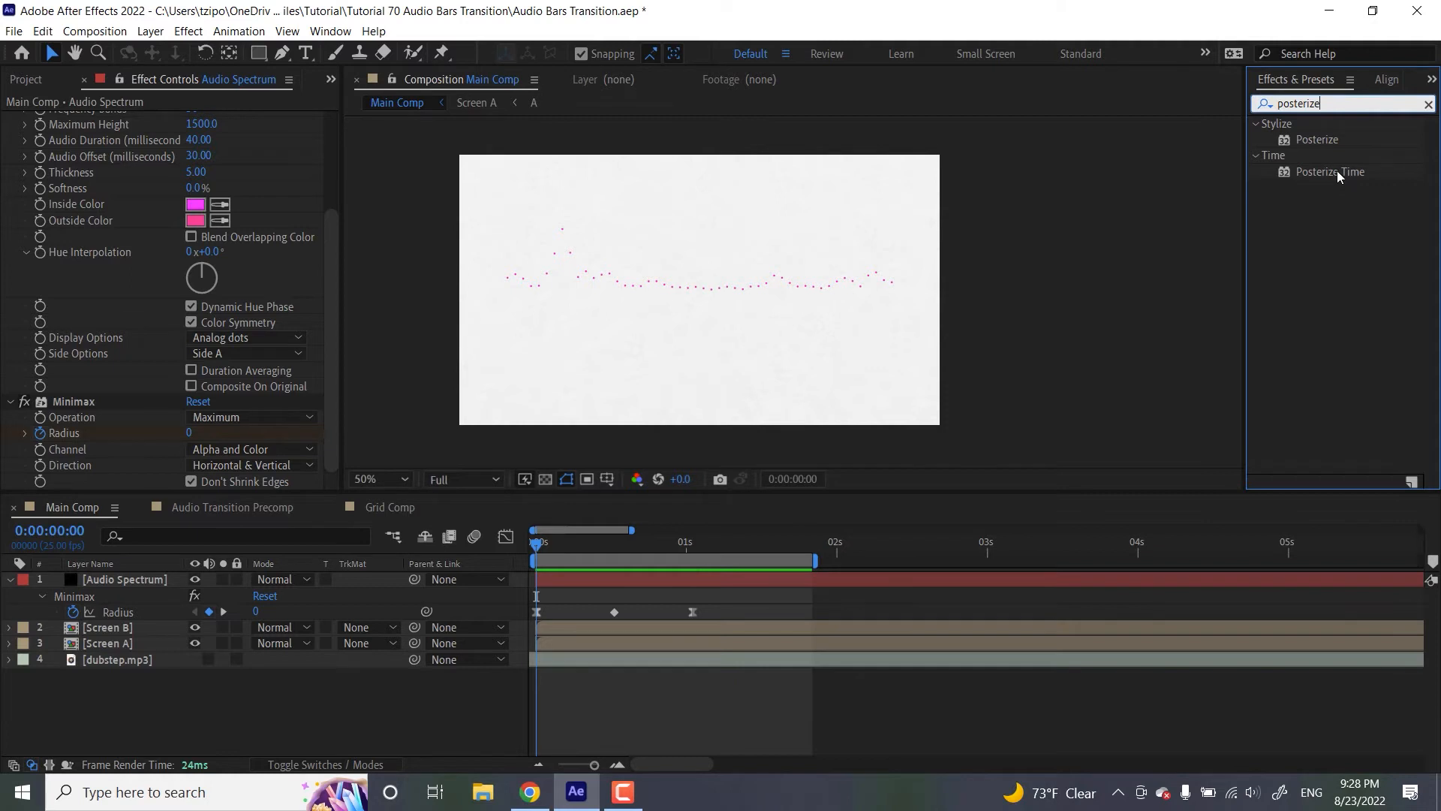
left_click(1335, 171)
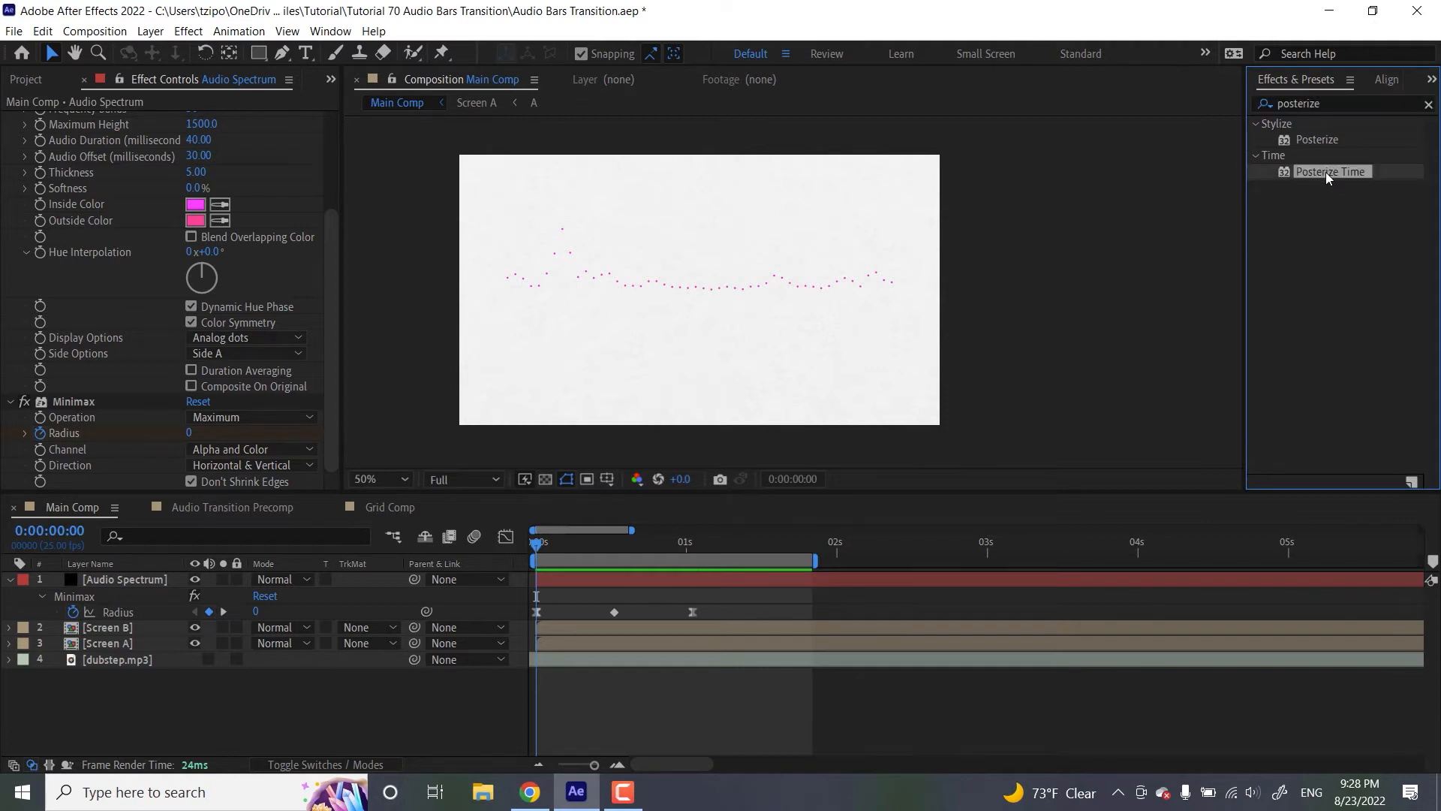
left_click_drag(1326, 173, 620, 575)
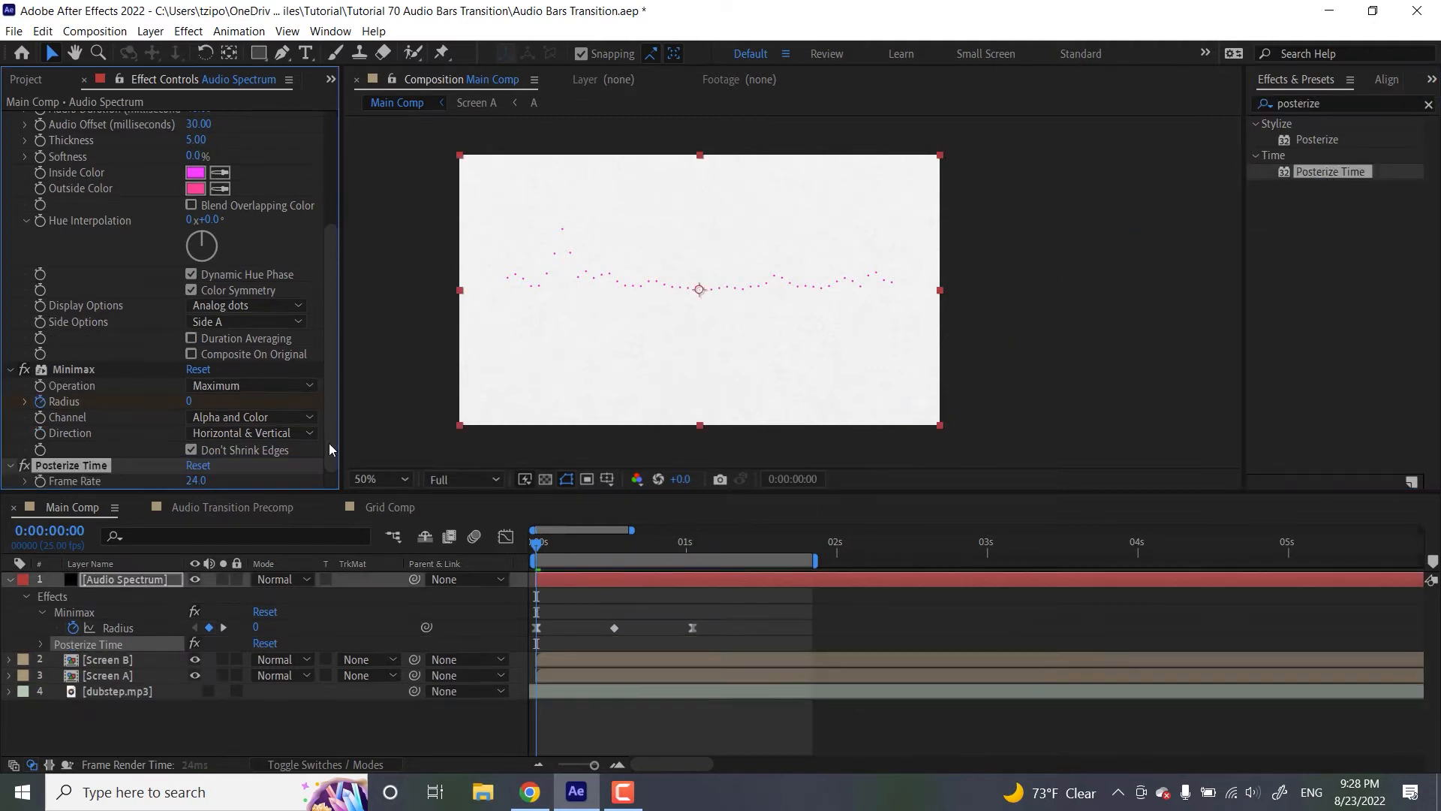
Set the Posterize Time frame rate to 12 and preview the opening frames up to 0:00:00:08
left_click(196, 481)
type("12")
key("Return")
left_click(548, 541)
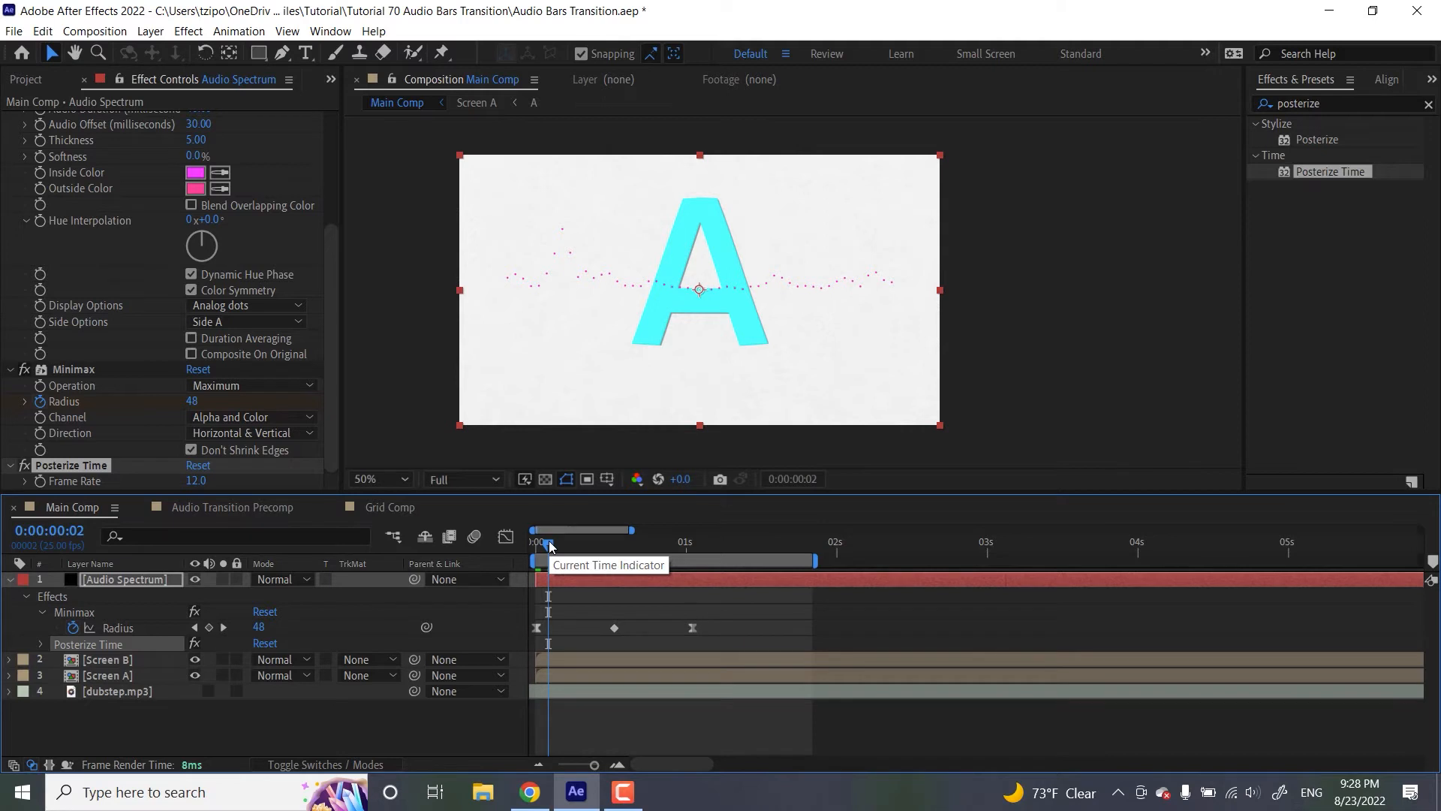
left_click(584, 543)
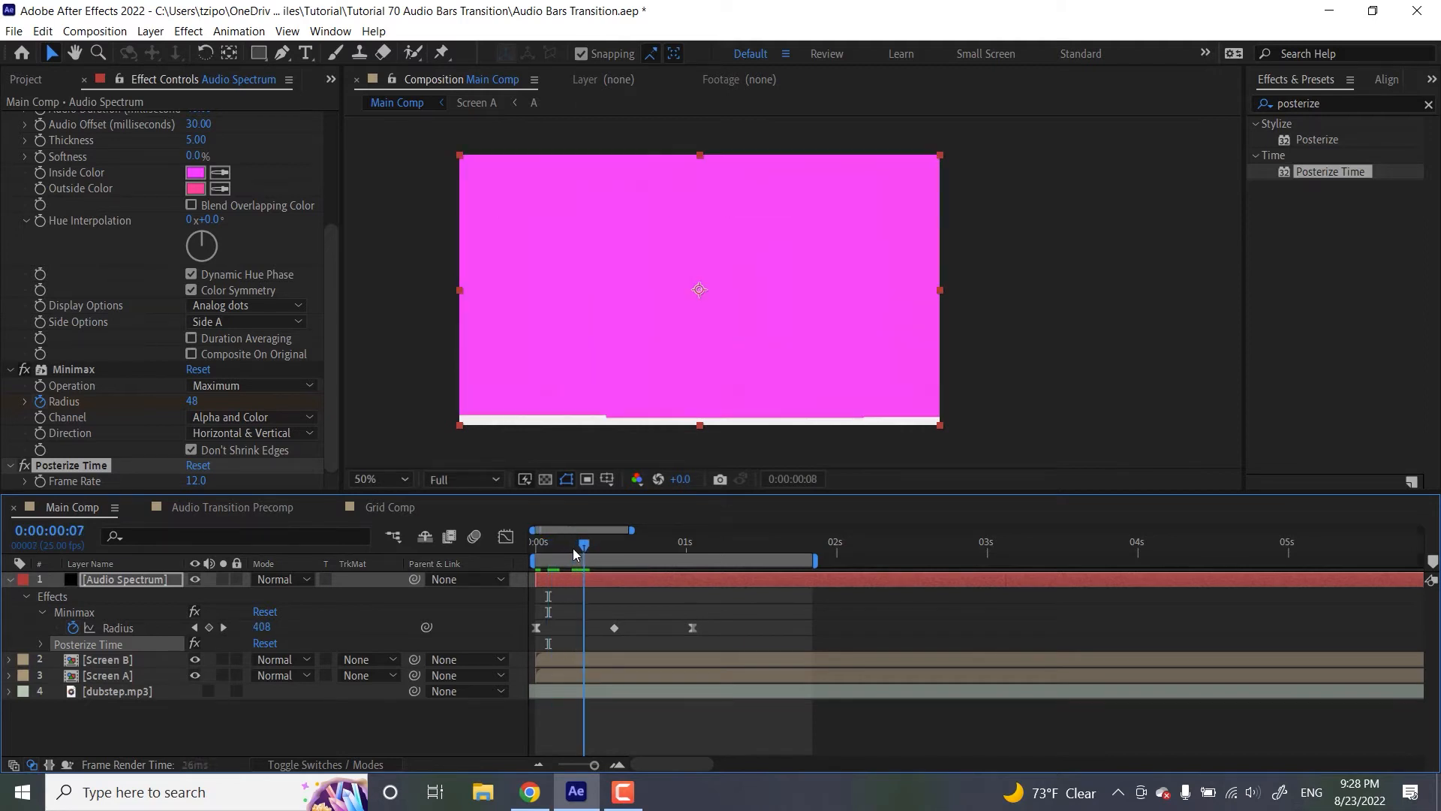
left_click_drag(574, 549, 562, 552)
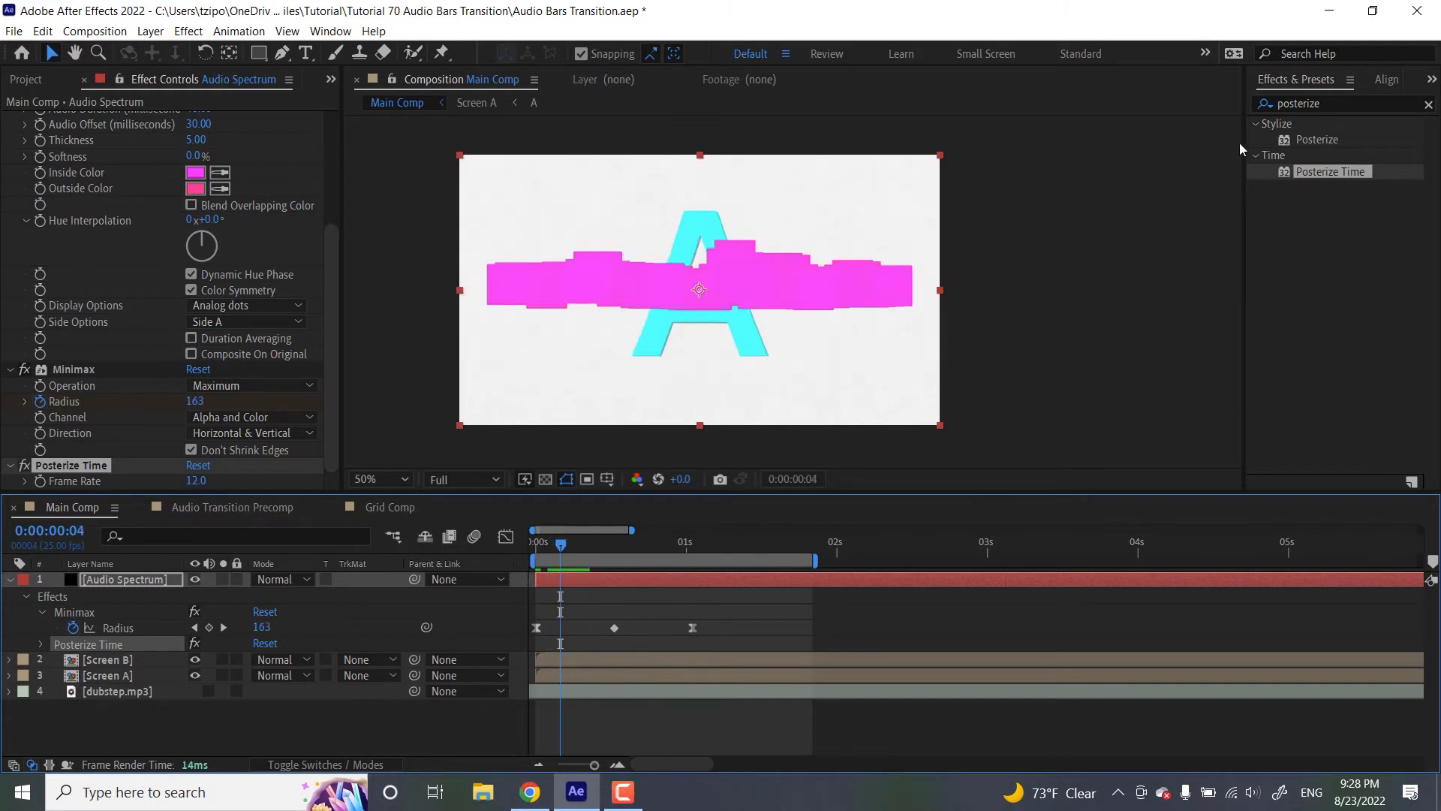
Search the effects for "grad" and apply Gradient Ramp to the Audio Spectrum layer
left_click(1325, 104)
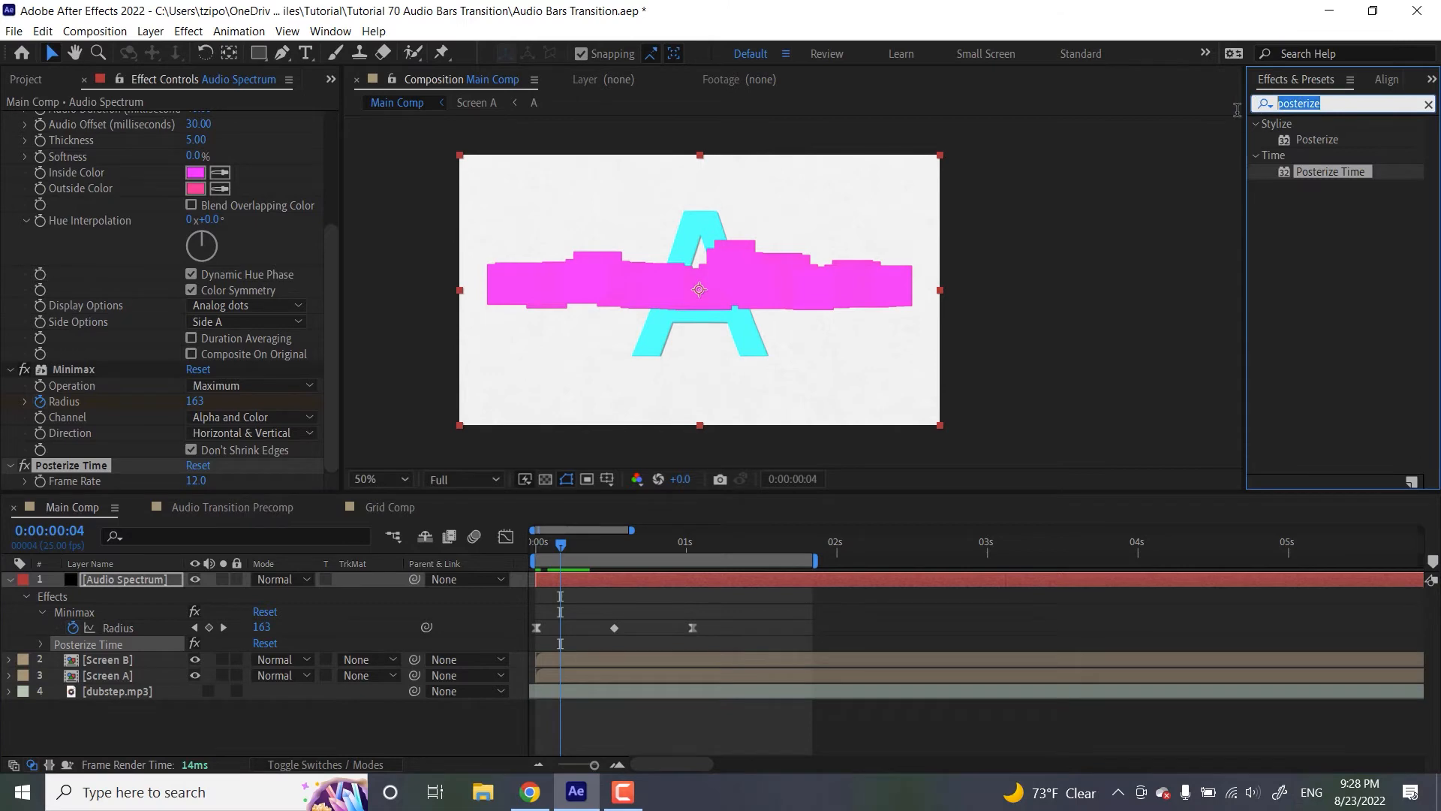
type("grai")
key("BackSpace")
type("d")
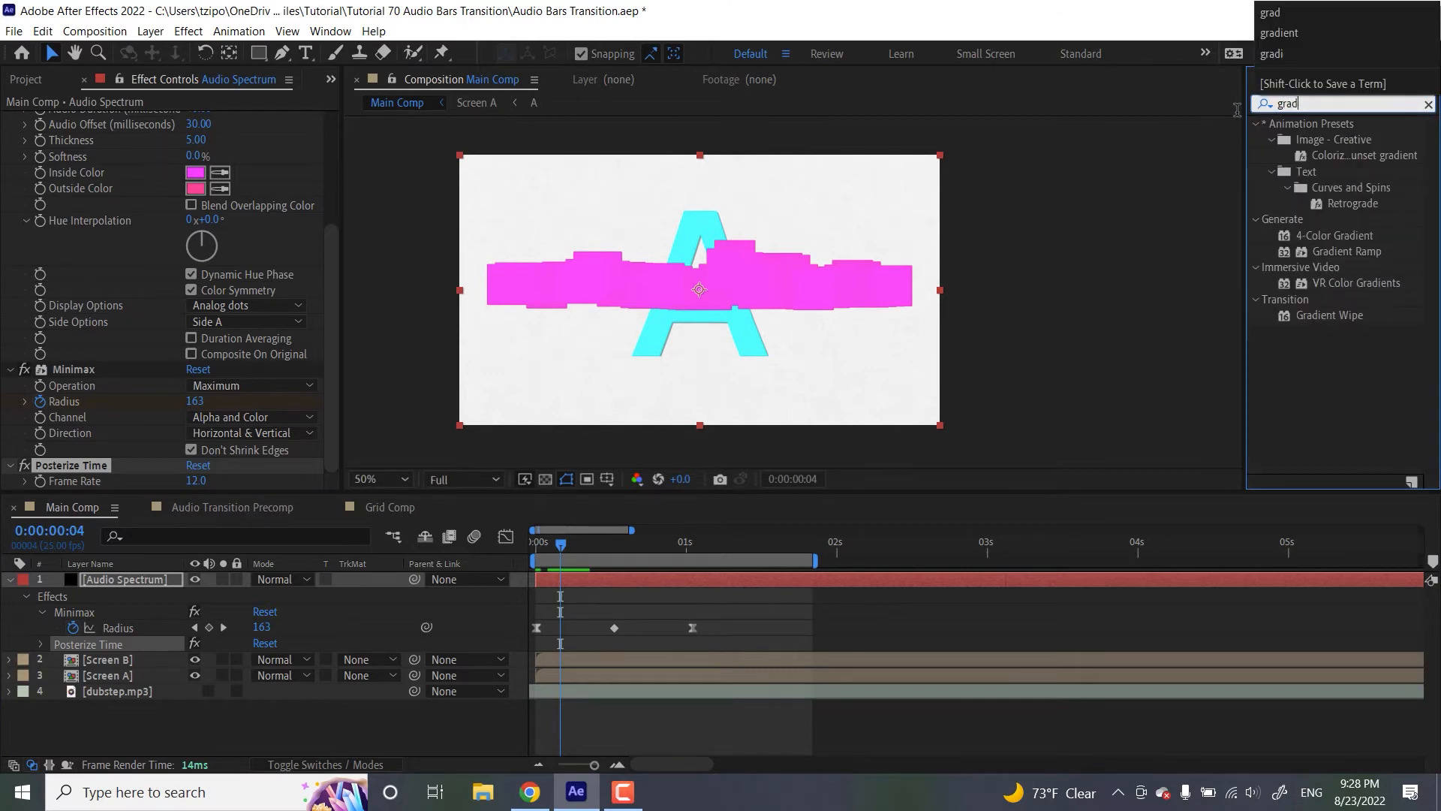
left_click_drag(1346, 253, 634, 576)
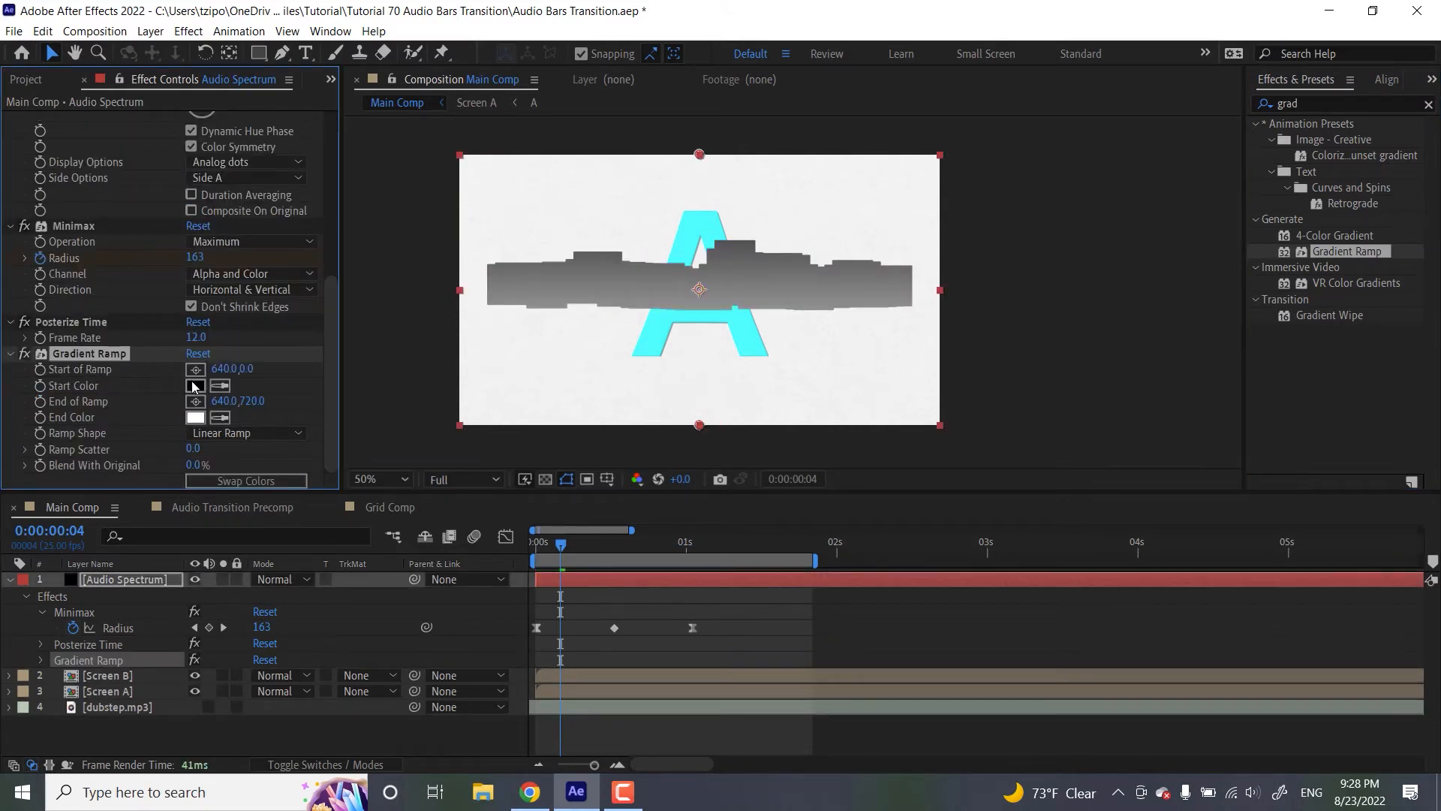
Set the Gradient Ramp's start color to a bright, fully saturated light blue
left_click(194, 385)
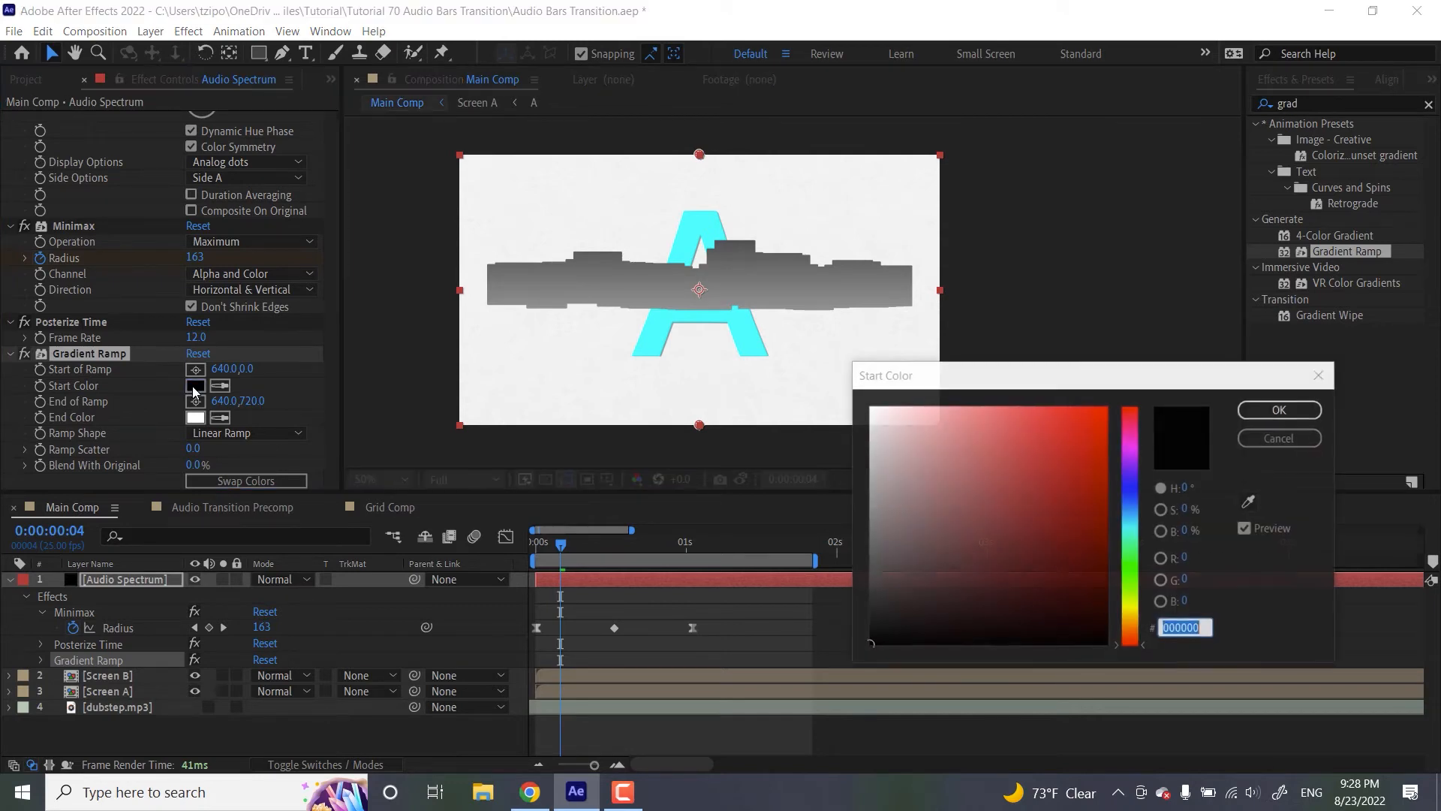
left_click(1135, 517)
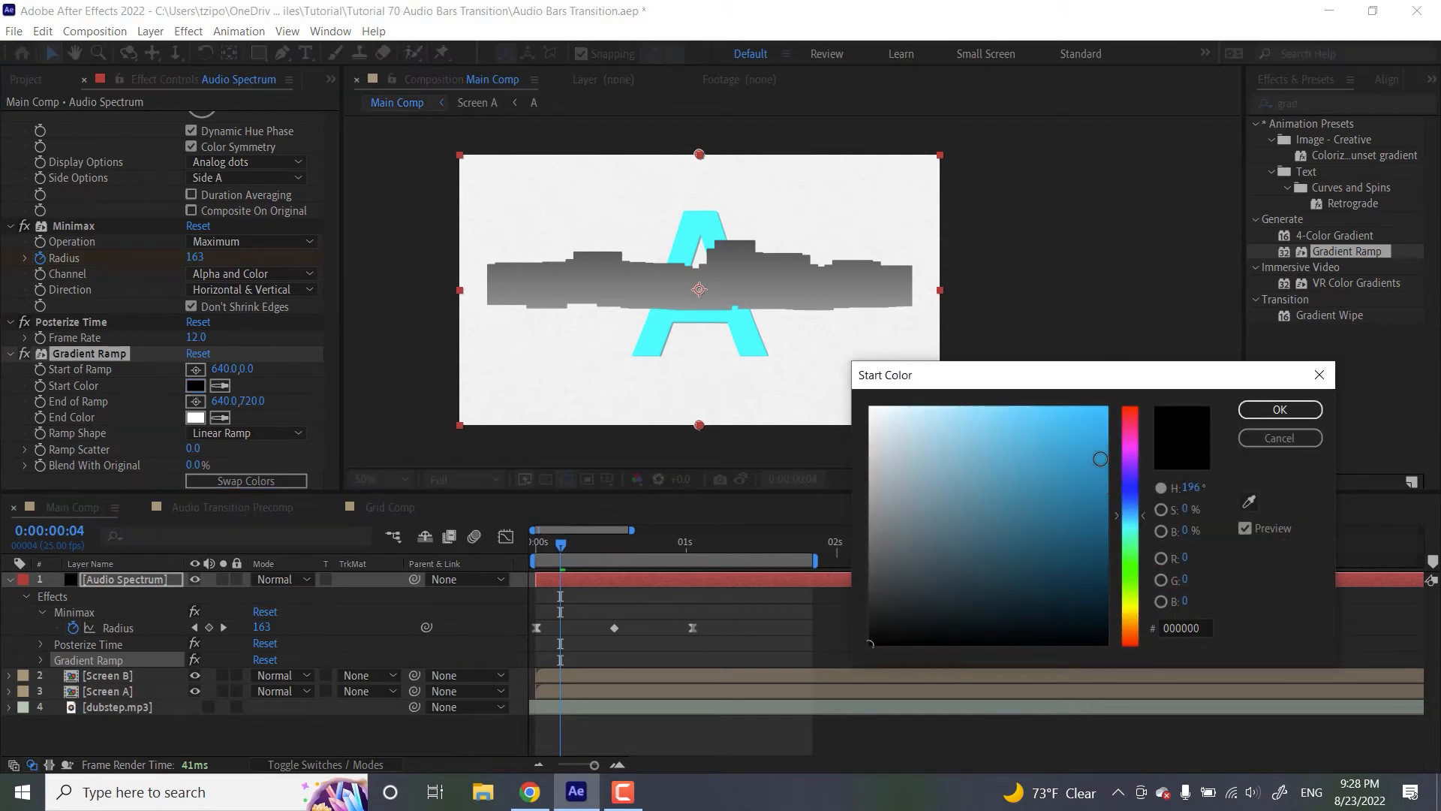
left_click_drag(1101, 457, 1133, 386)
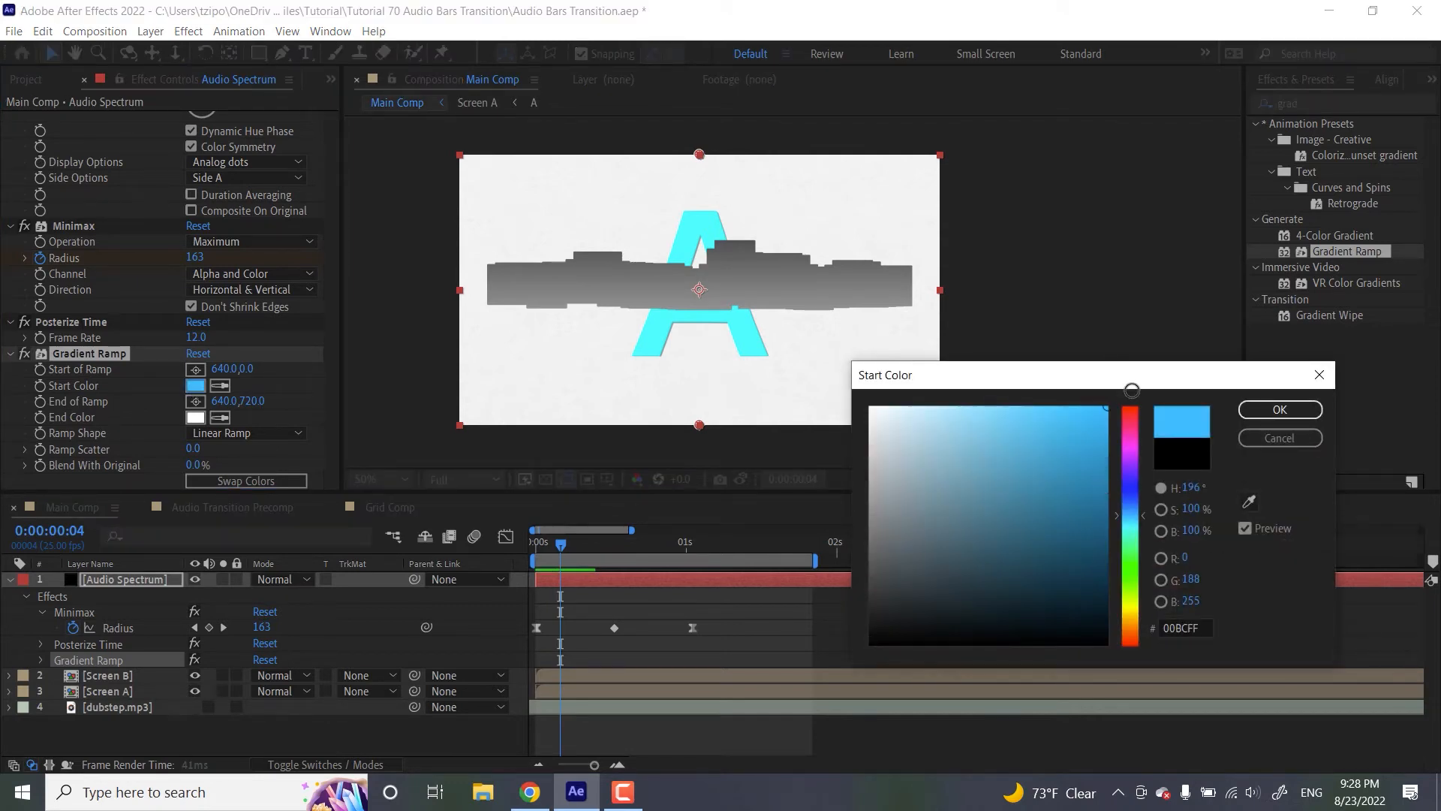
left_click(1132, 519)
left_click(1266, 411)
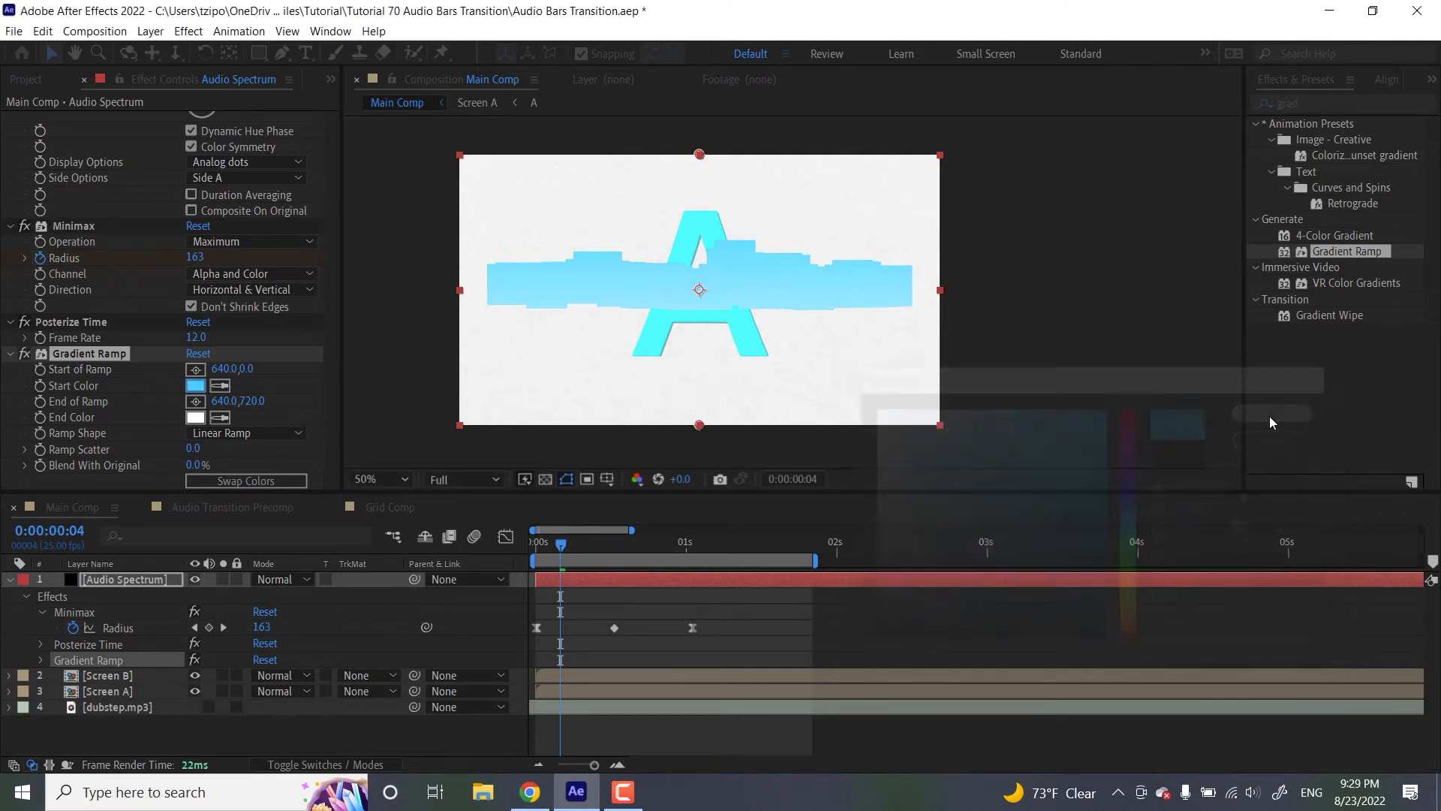
Set the Gradient Ramp's end color to bright yellow, FFF100
left_click(198, 420)
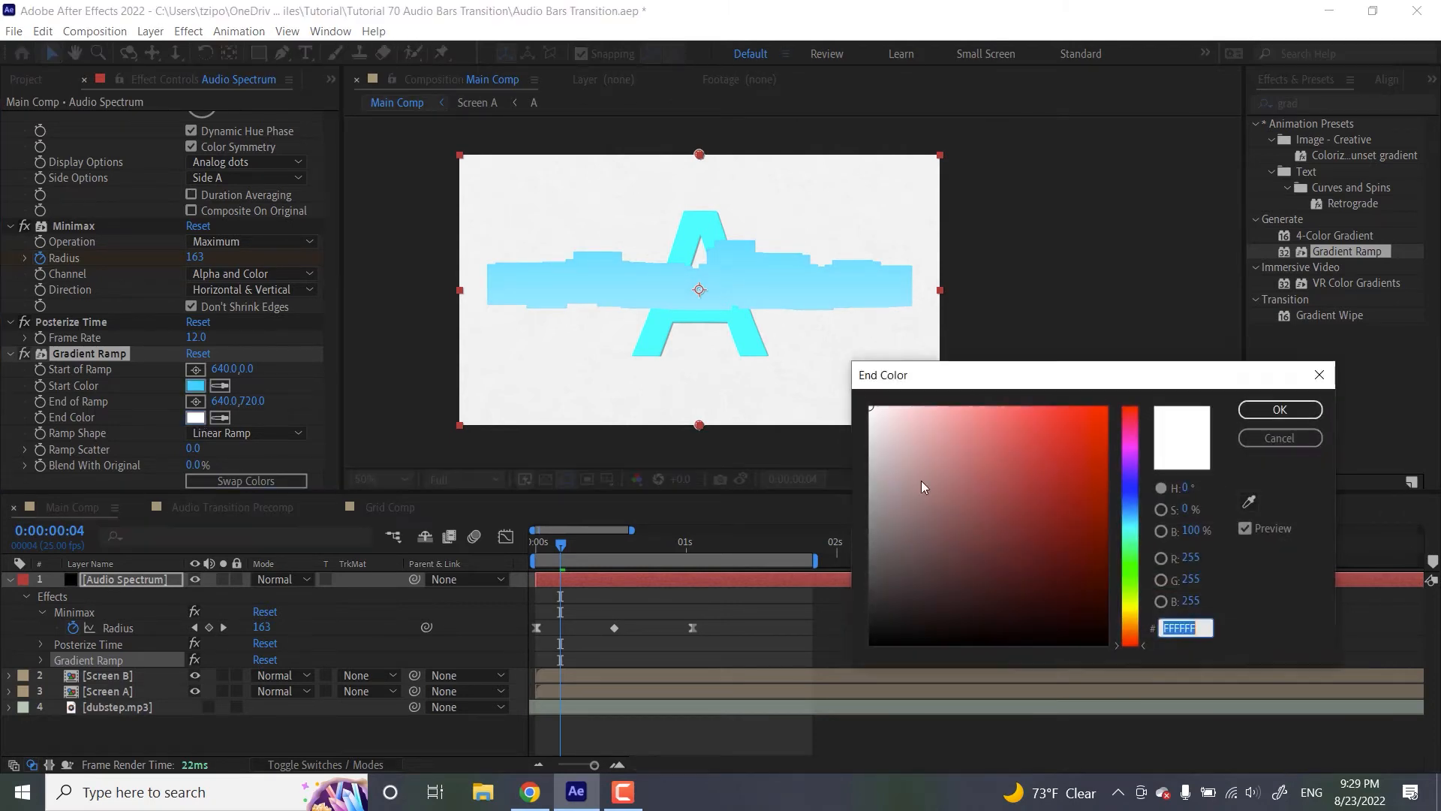
left_click(1130, 608)
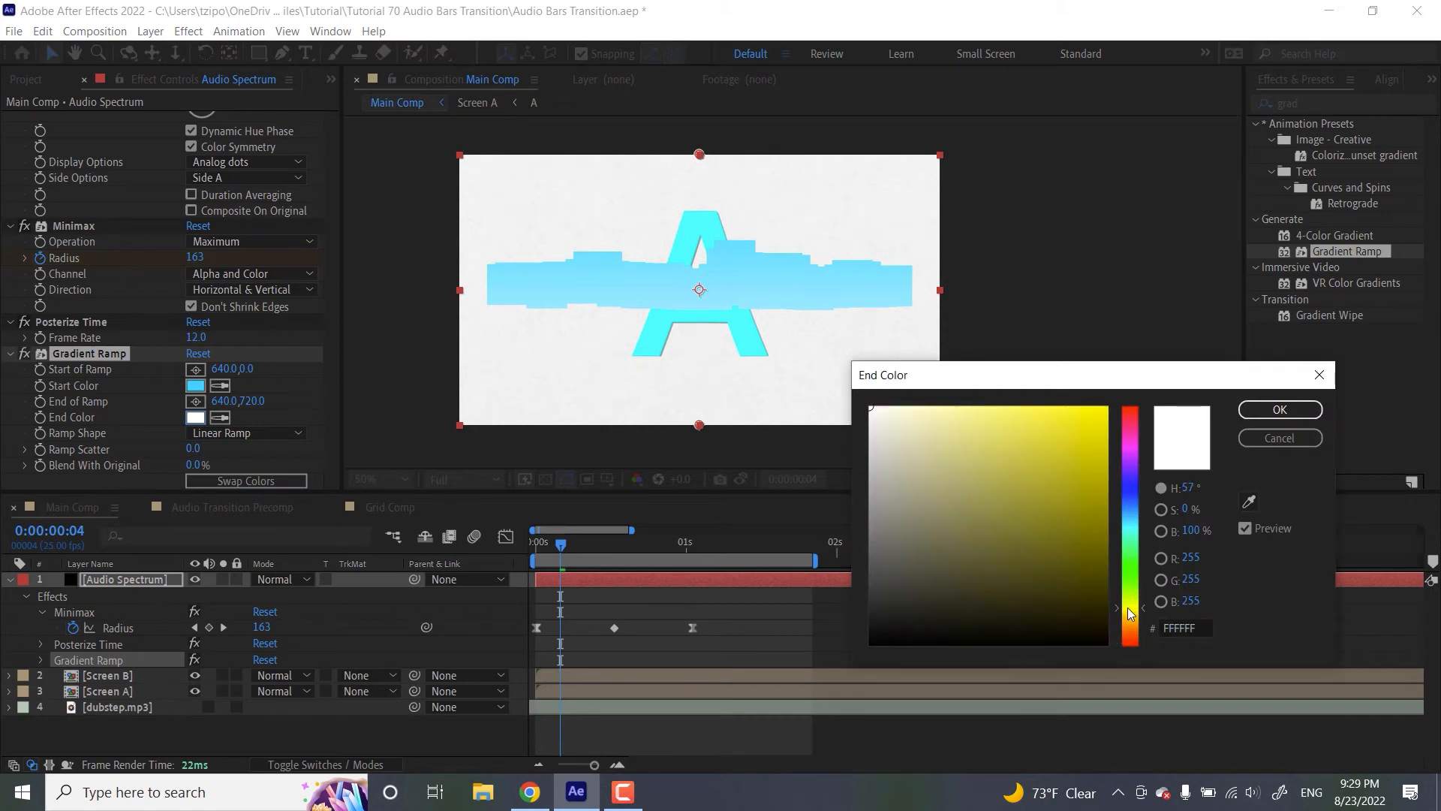
left_click_drag(1086, 434, 1139, 407)
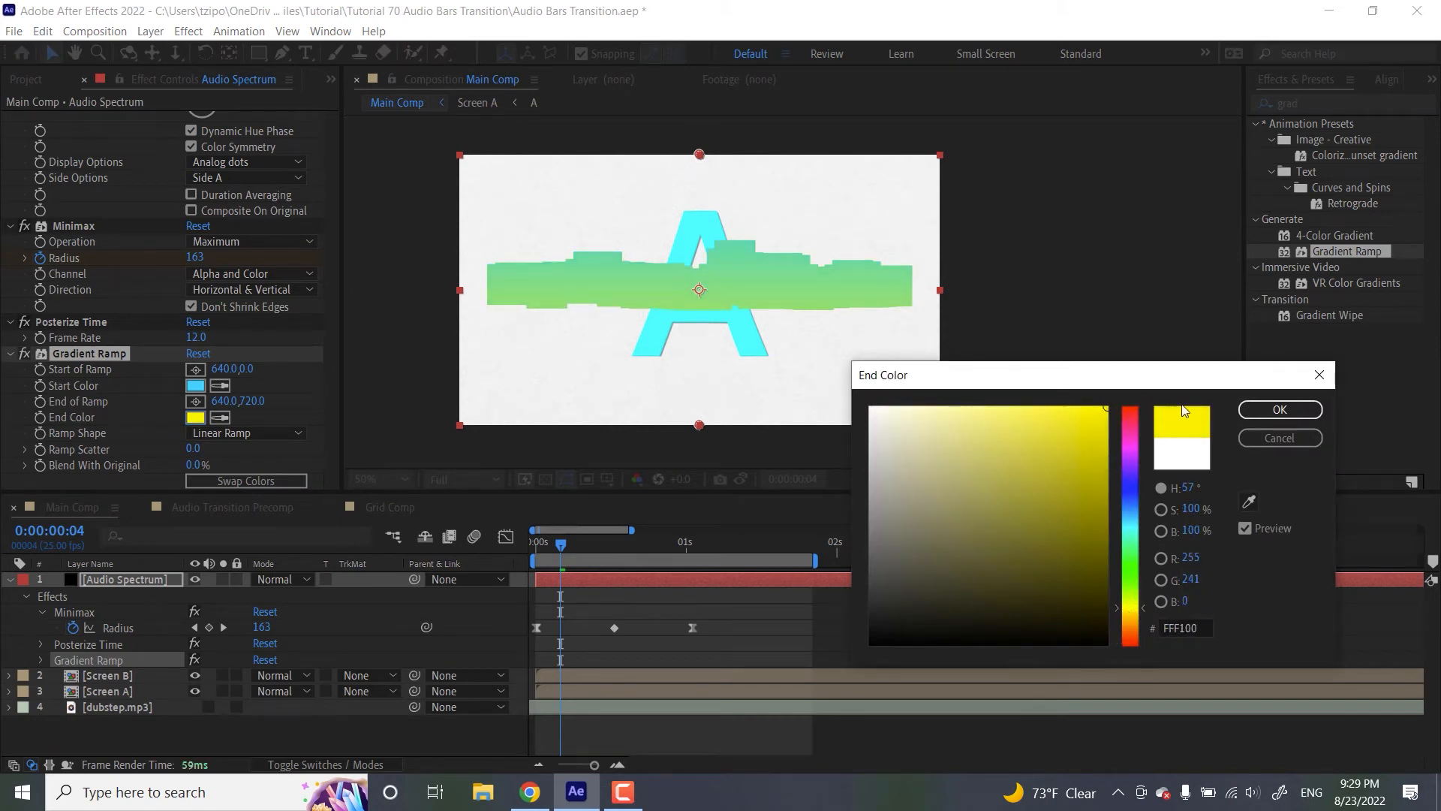
left_click(1279, 409)
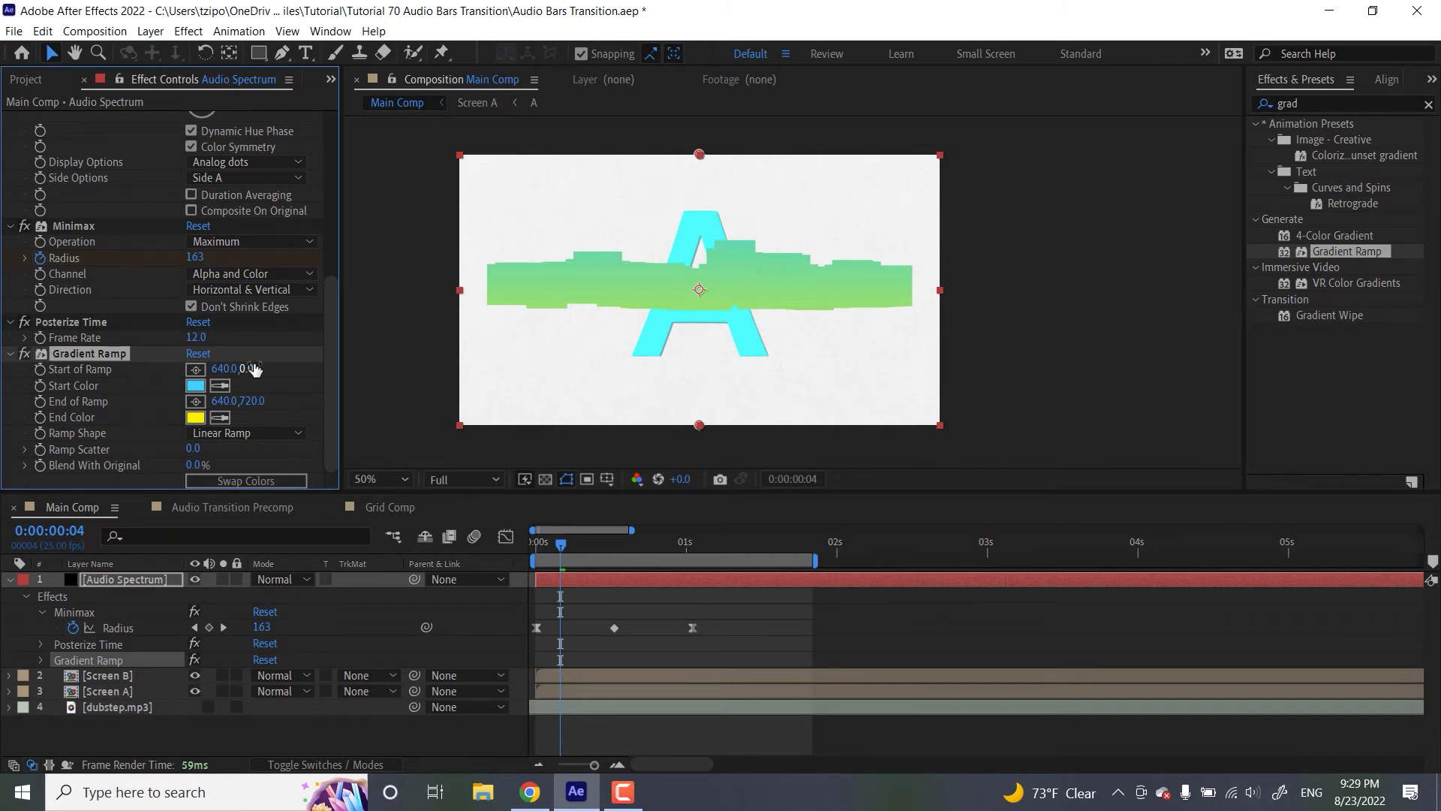
Move the Gradient Ramp's start point to about 624, 239 and its end point to about 640, 528
left_click_drag(244, 369, 376, 354)
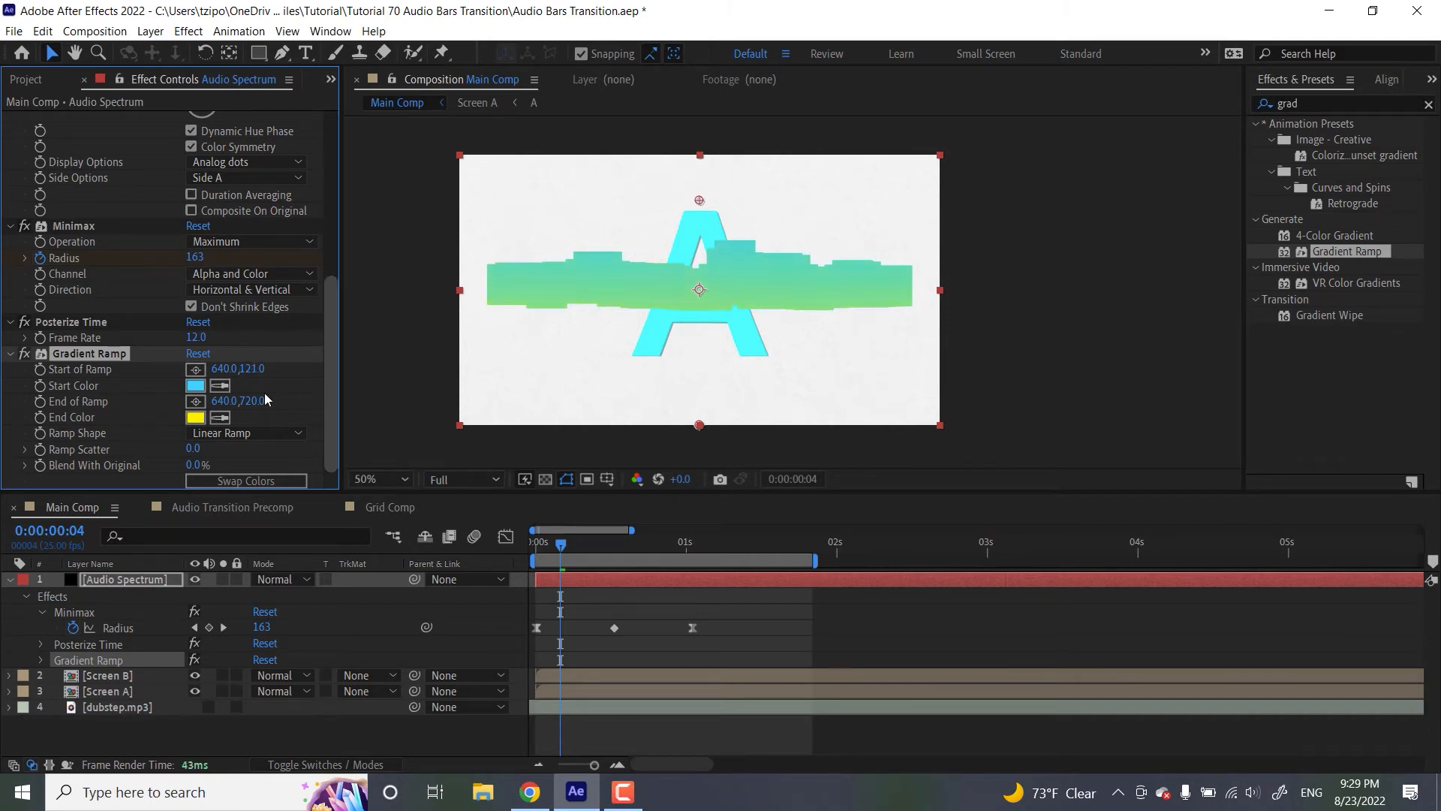
left_click_drag(242, 401, 64, 427)
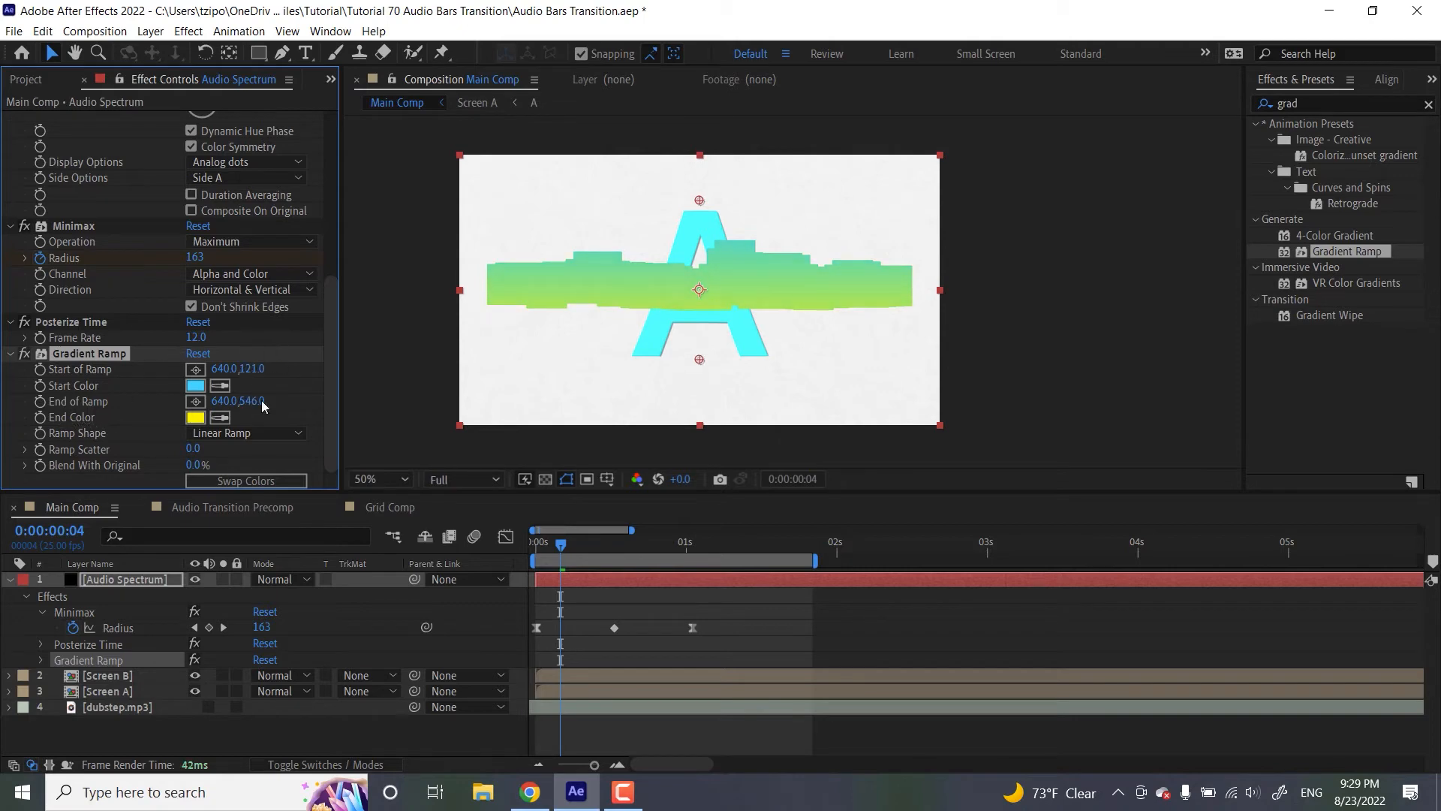
left_click_drag(257, 404, 243, 404)
left_click_drag(700, 199, 695, 240)
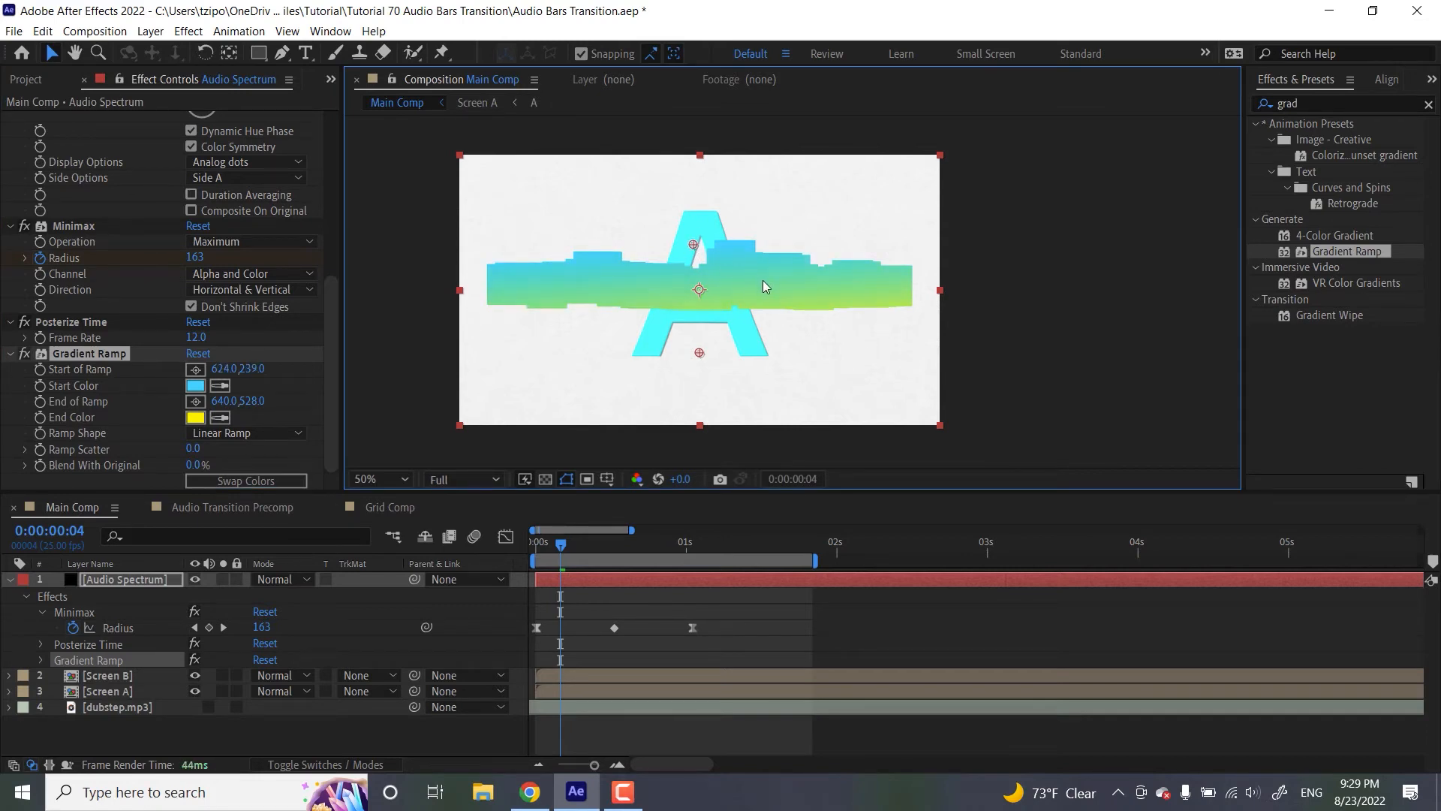
key("comma")
key("comma")
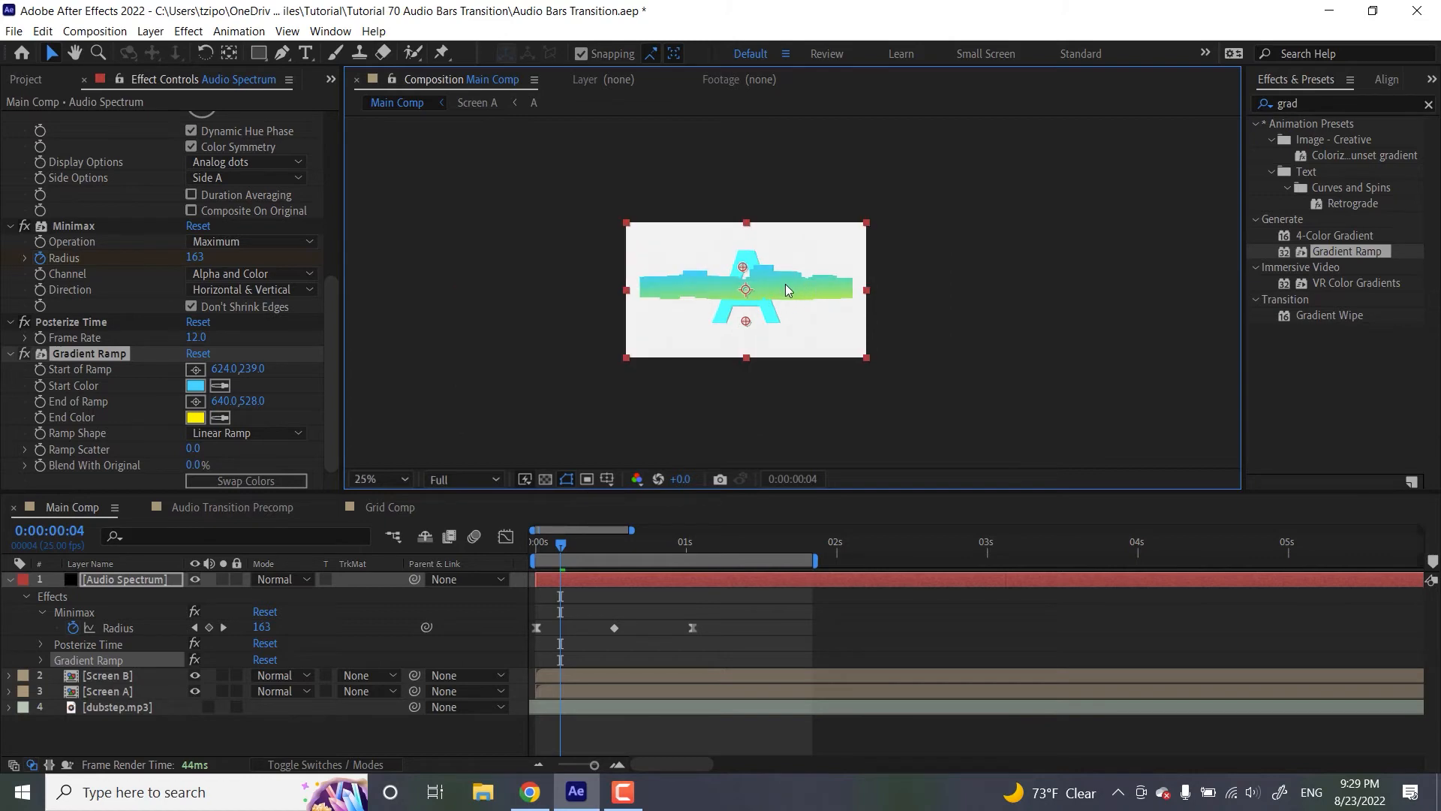
Move the Audio Spectrum layer straight down until it sits just below the frame, and set its Minimax Radius at 0:00:00:13 to 1200
left_click_drag(786, 328, 783, 407)
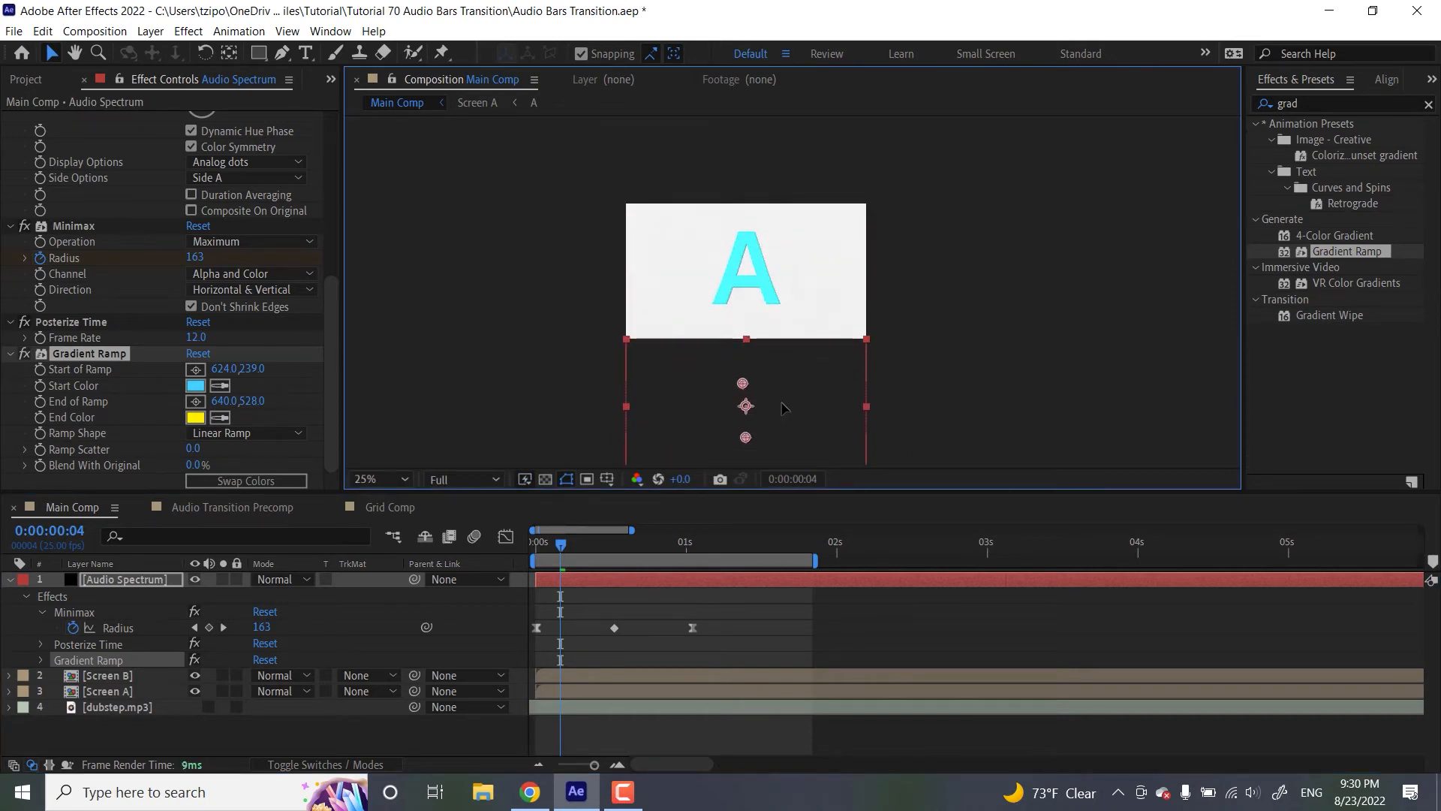
left_click(610, 541)
left_click_drag(609, 542, 613, 542)
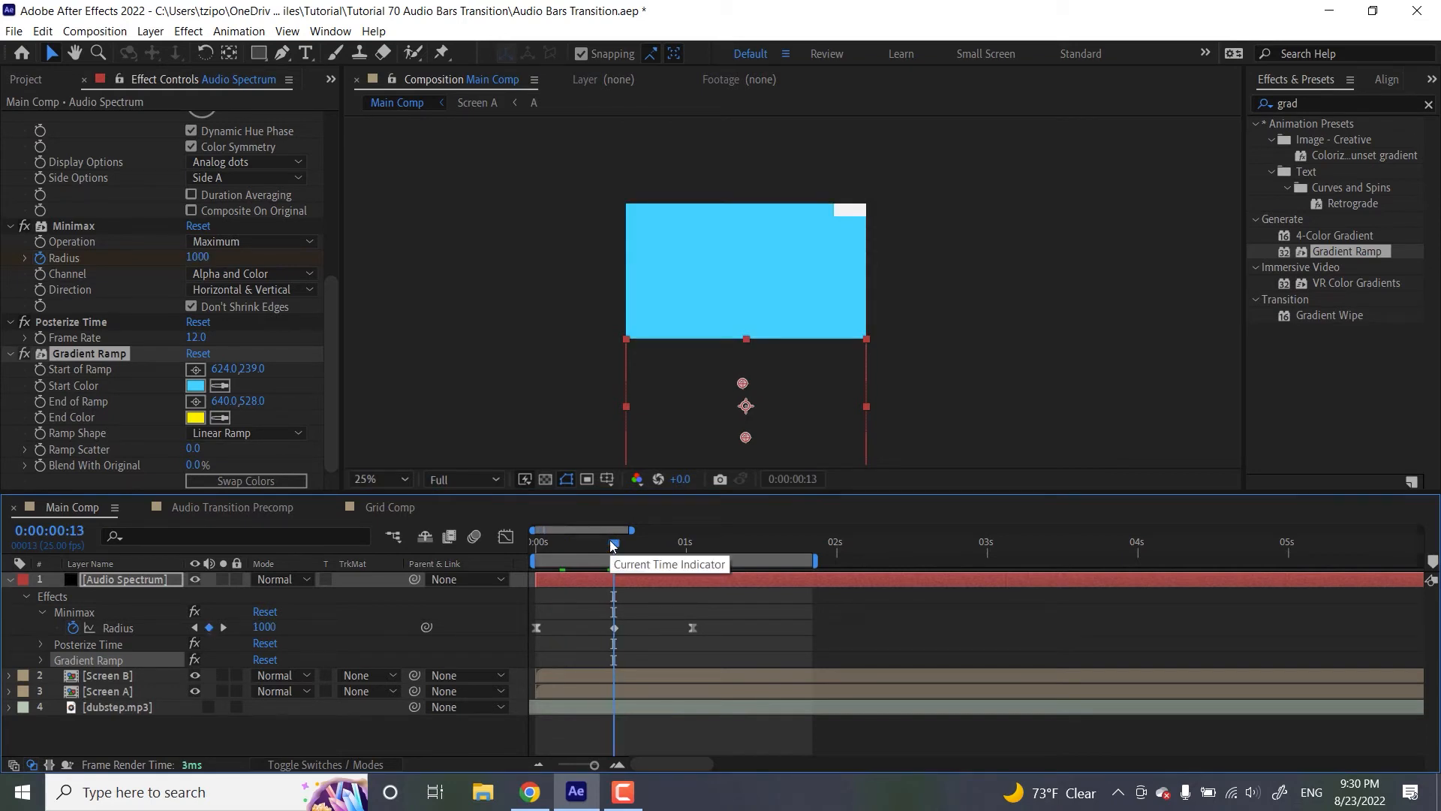
left_click(616, 627)
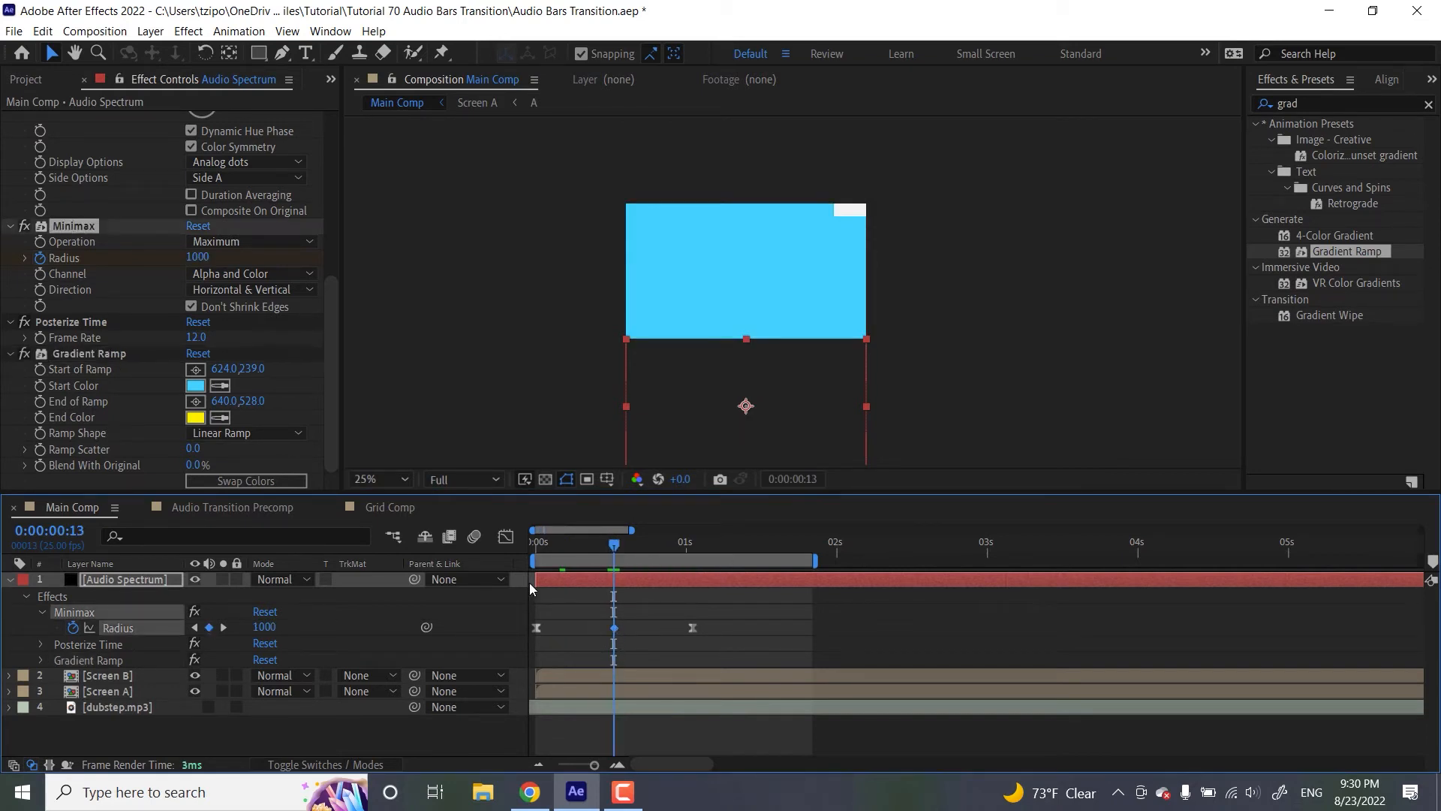
left_click_drag(209, 263, 394, 254)
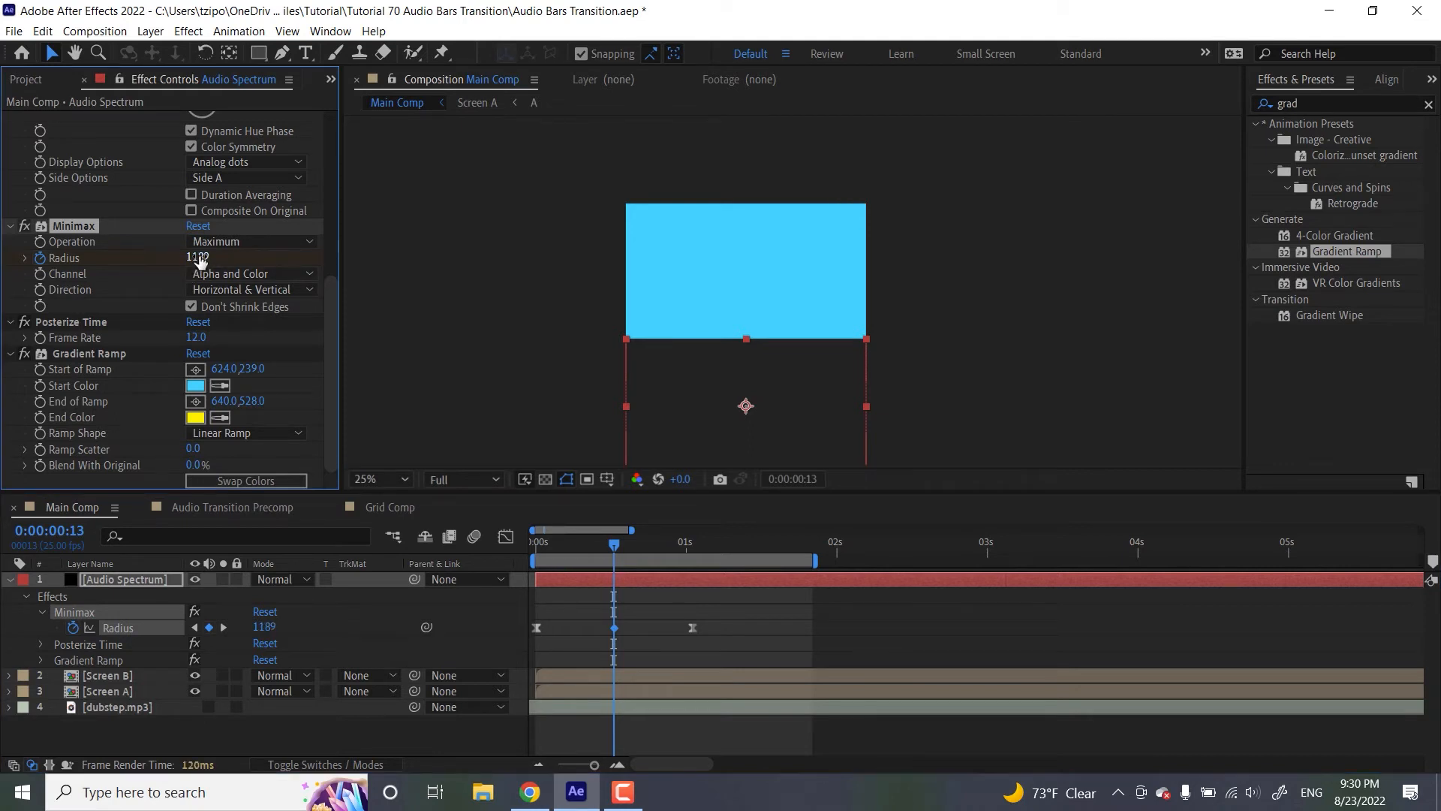
left_click(200, 257)
type("1000")
key("Return")
Set the Gradient Ramp's end point to 640, 239 and move its start point up into the upper part of the visible frame
left_click_drag(261, 408, 4, 426)
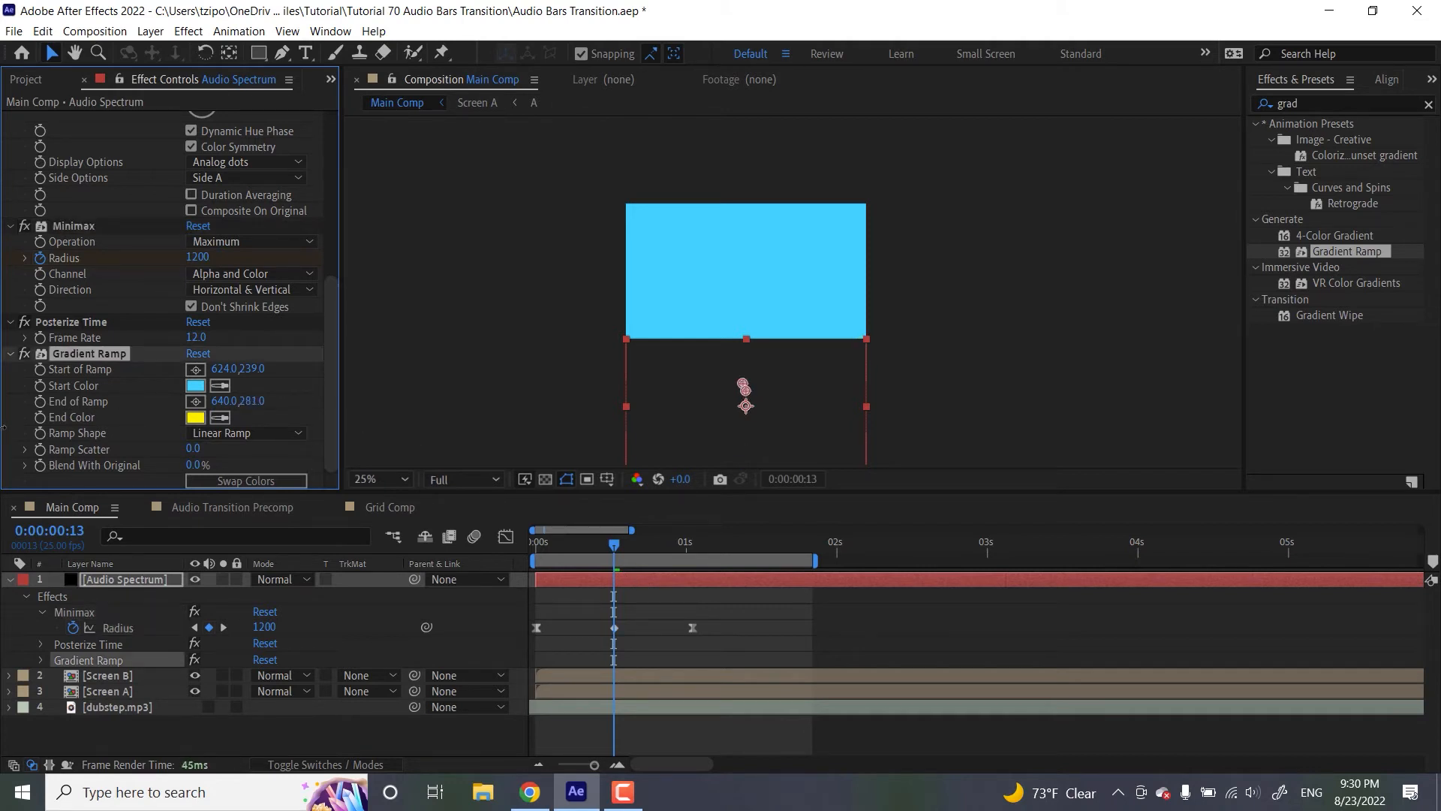
left_click_drag(251, 403, 201, 405)
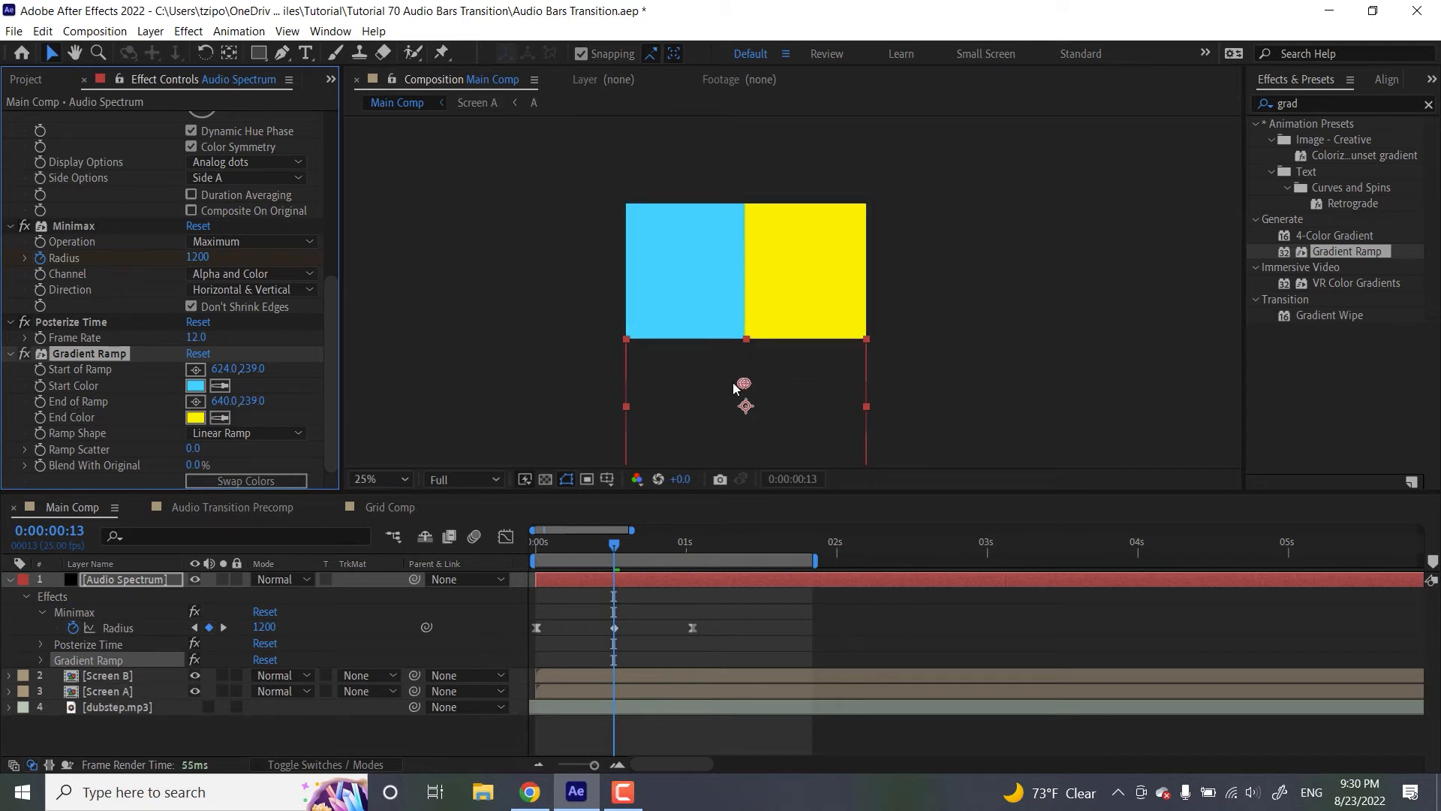
left_click_drag(744, 384, 734, 250)
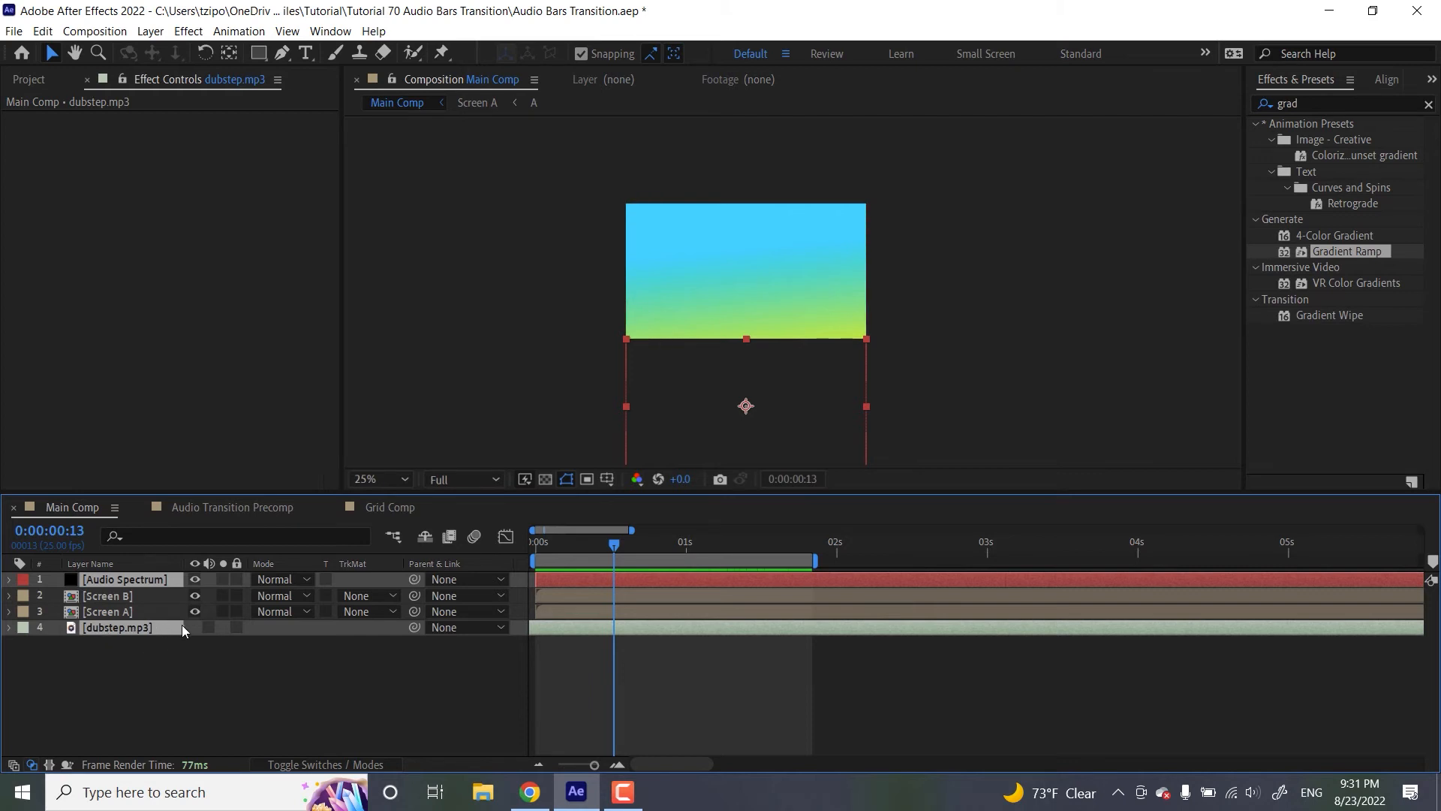
Pre-compose the Audio Spectrum and dubstep.mp3 layers into a composition named Audio Spectrum Precomp
right_click(119, 576)
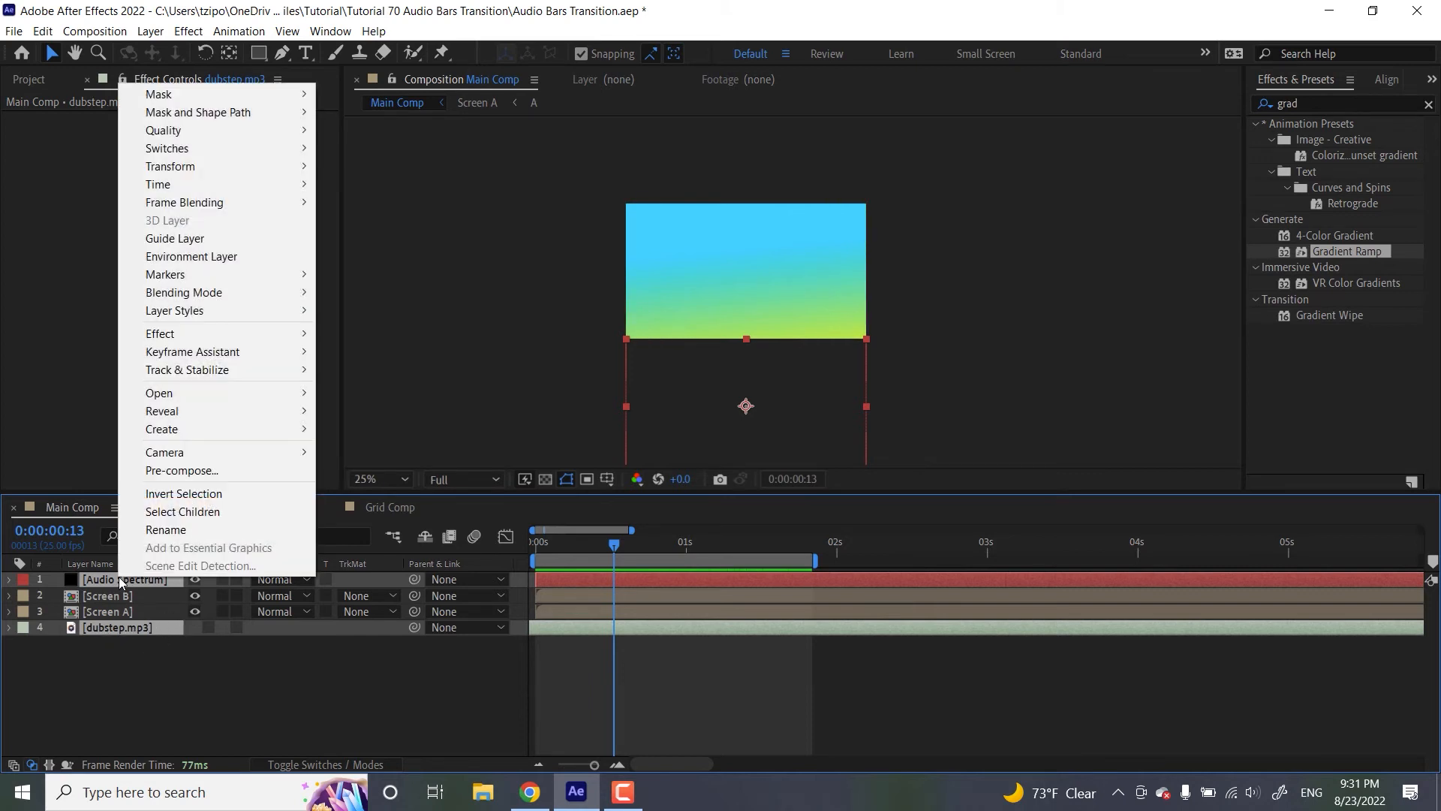
left_click(229, 470)
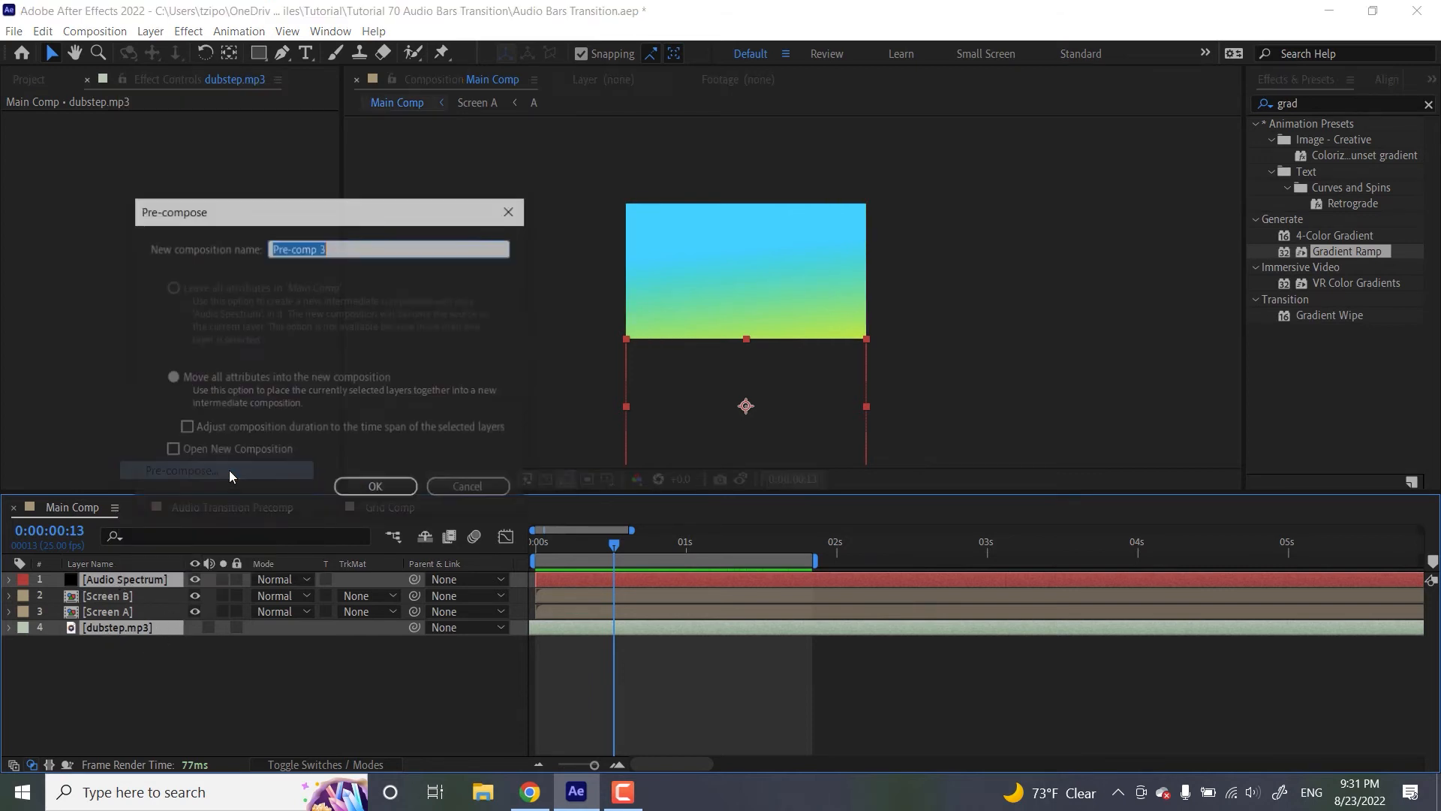
type("Audio Spectrum ")
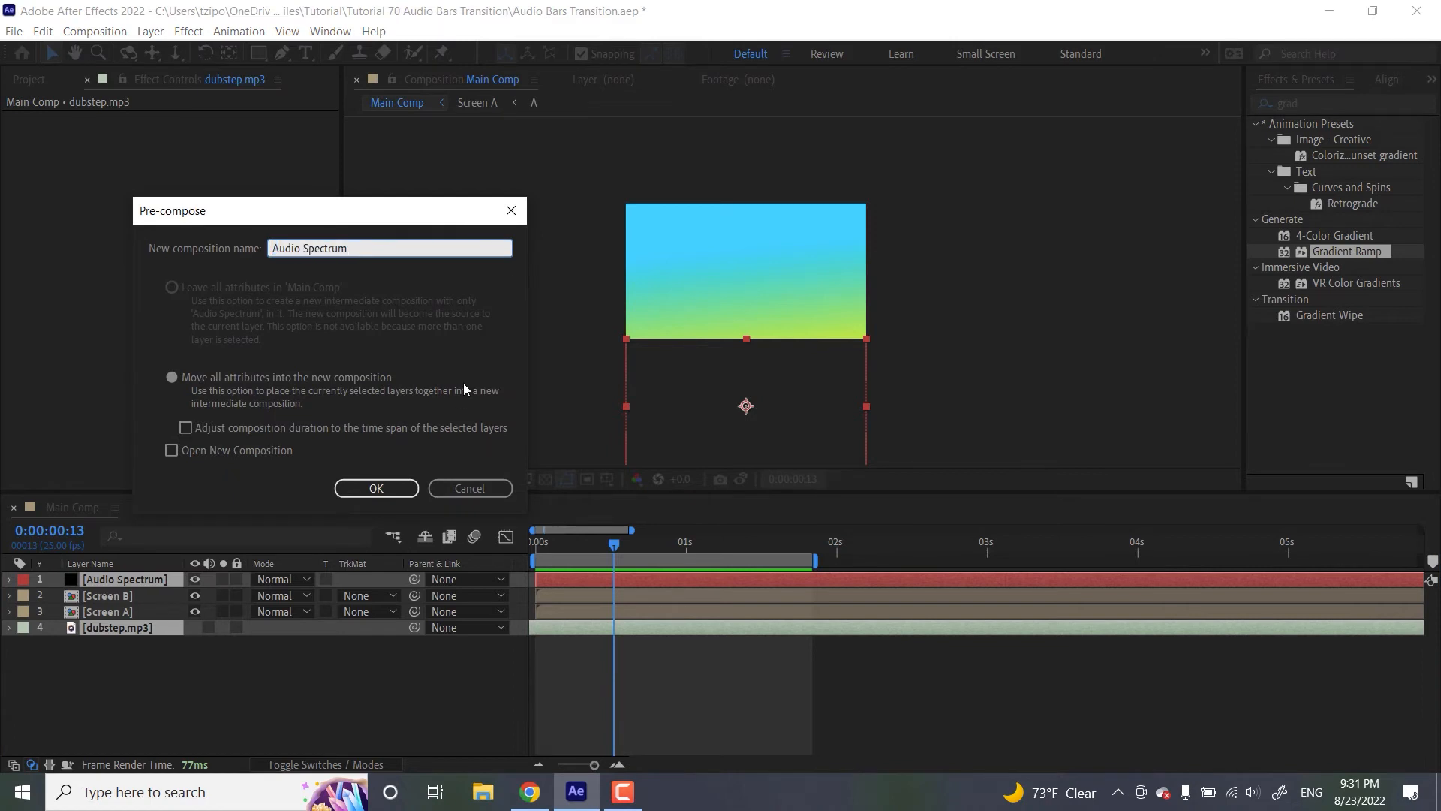
type("Precomp")
key("Return")
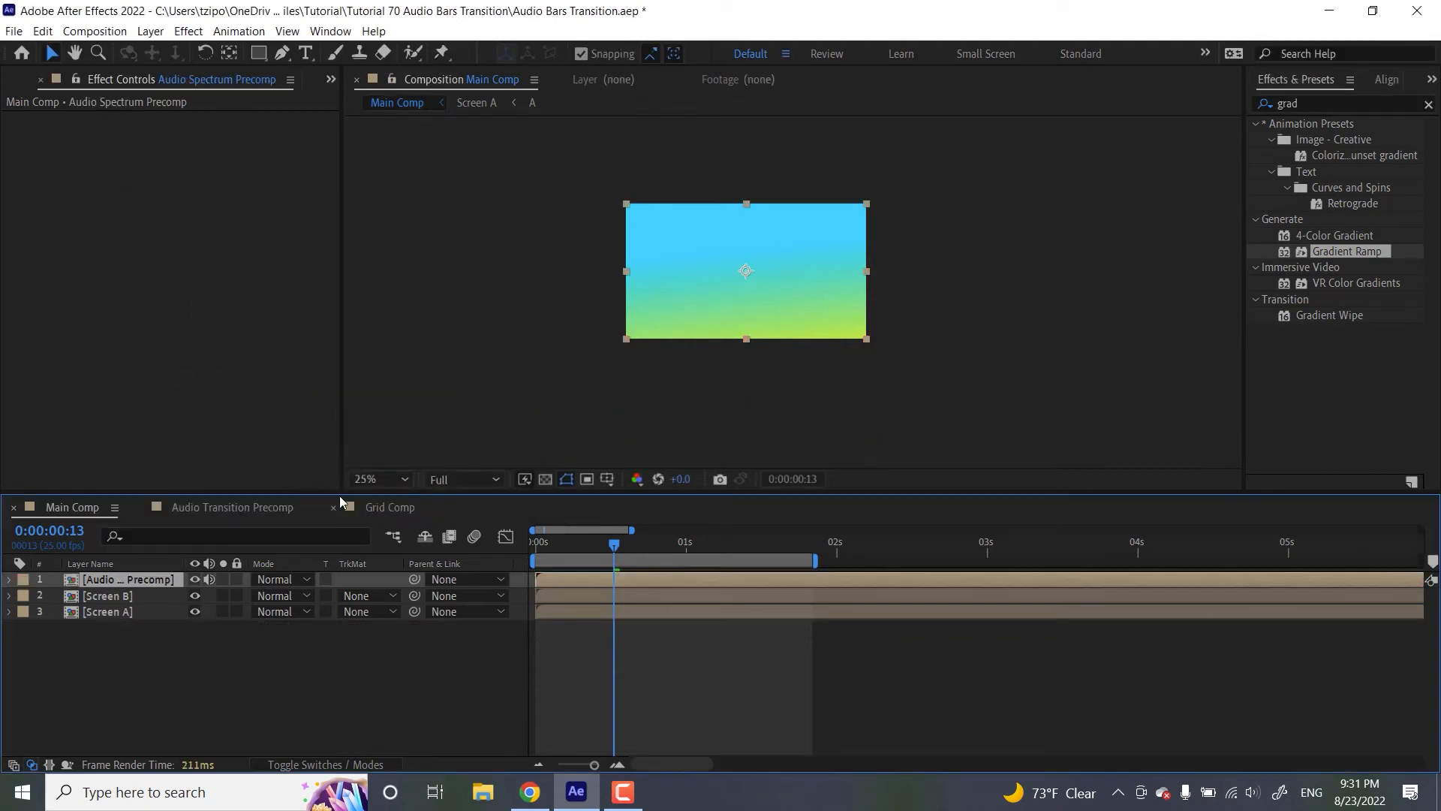
Open the Audio Spectrum Precomp and reveal the Audio Spectrum layer's animated properties in a closer time view
double_click(145, 580)
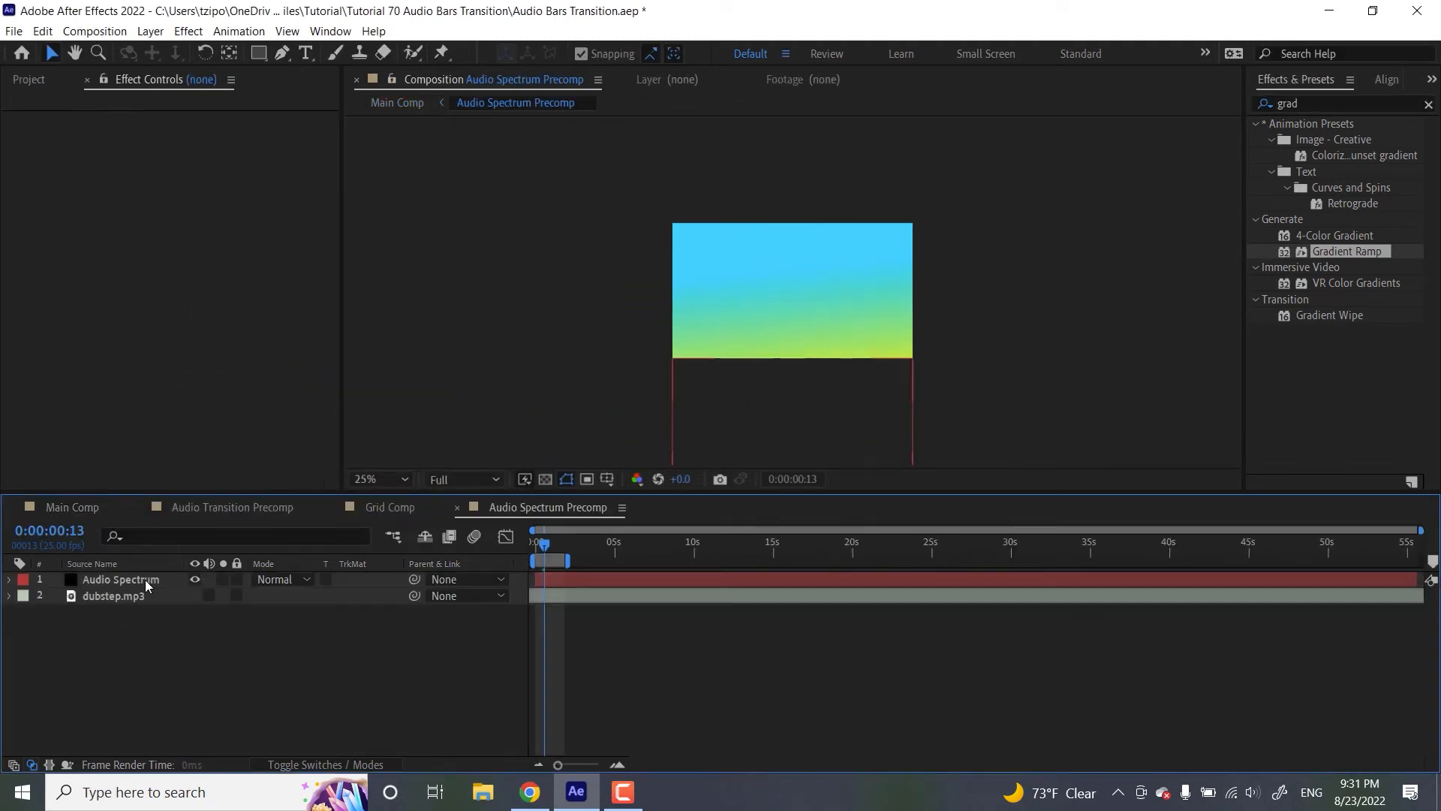
left_click(580, 762)
left_click_drag(579, 762, 589, 764)
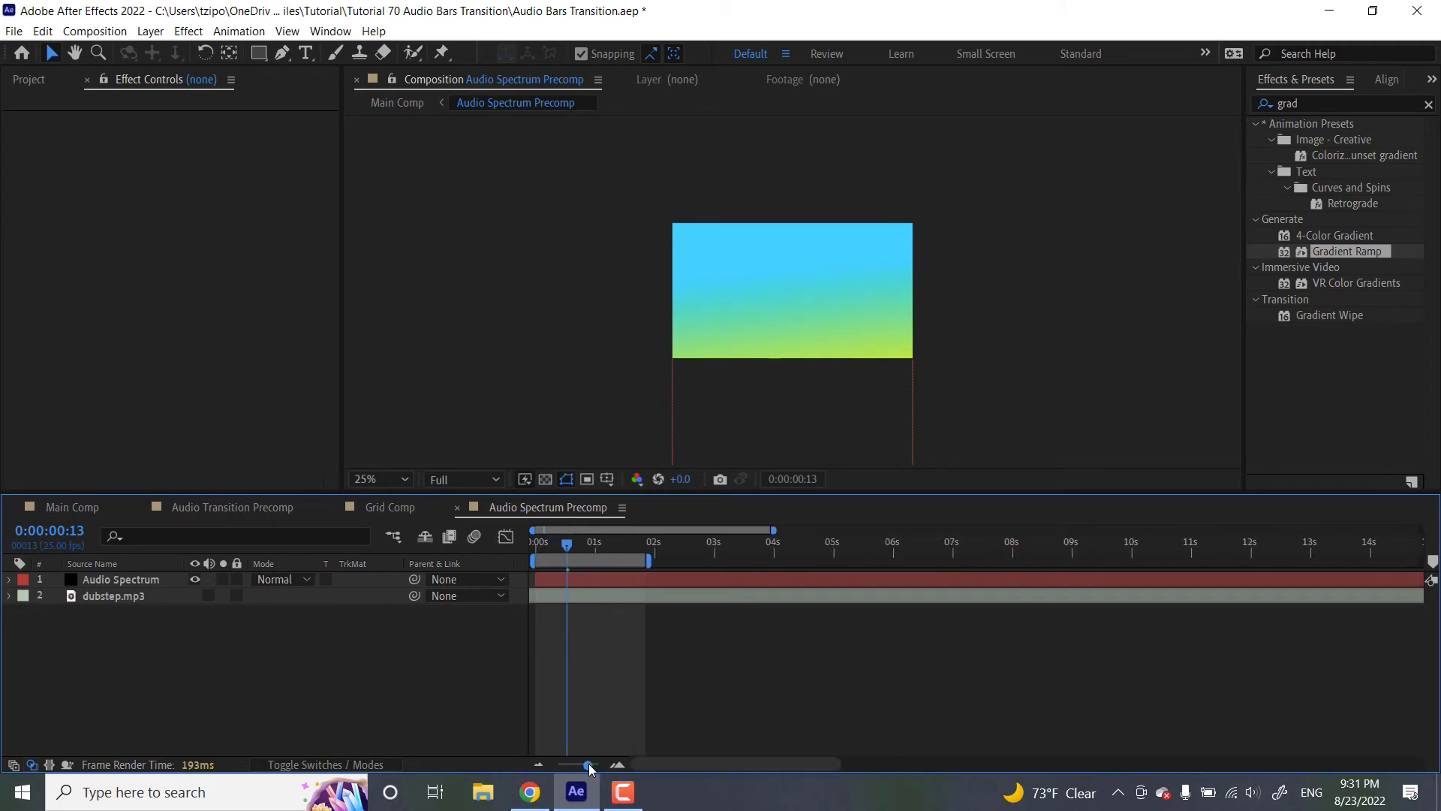
left_click(580, 579)
key("u")
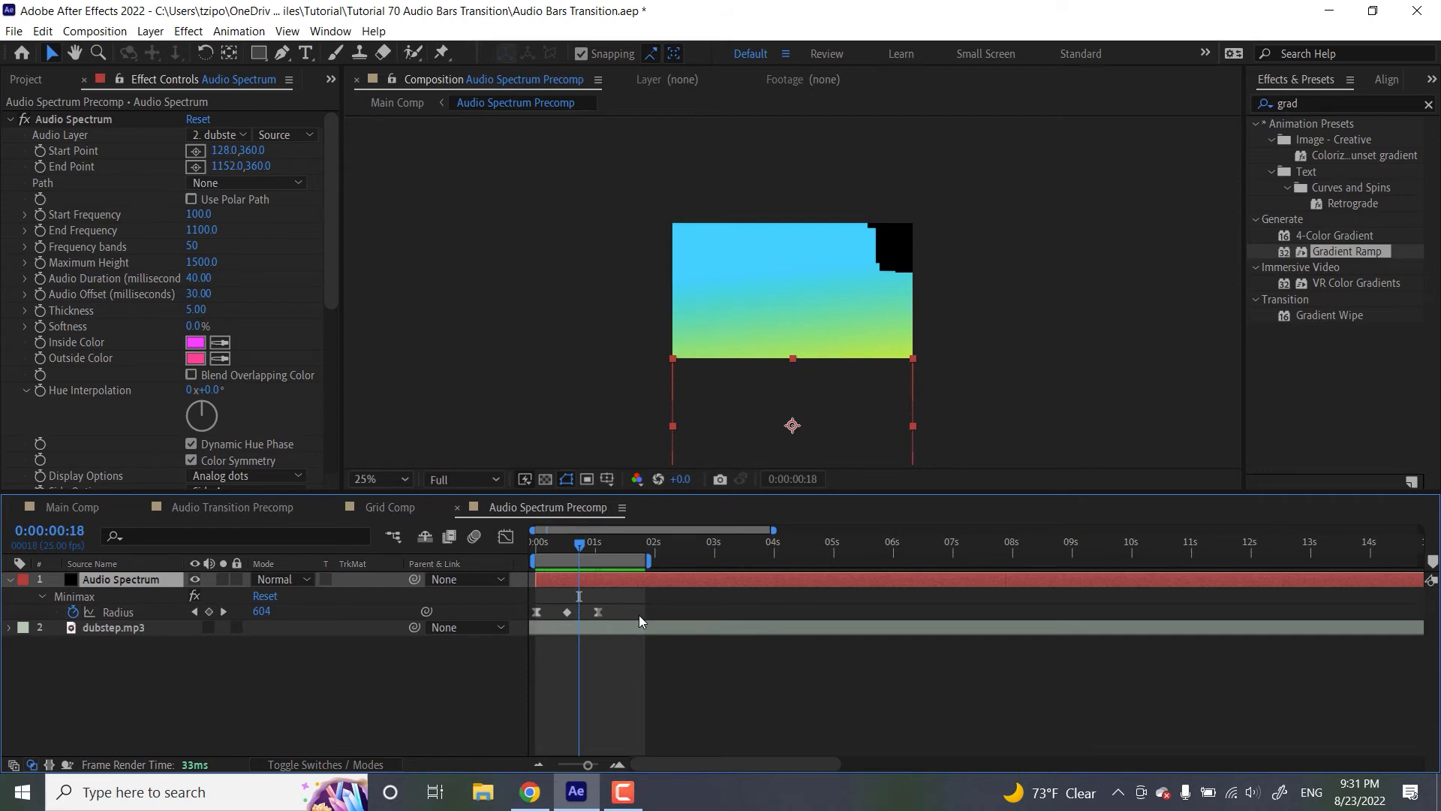
Create a new black 1280 x 720 solid named Grid above the Audio Spectrum layer
left_click(150, 30)
mouse_move(172, 56)
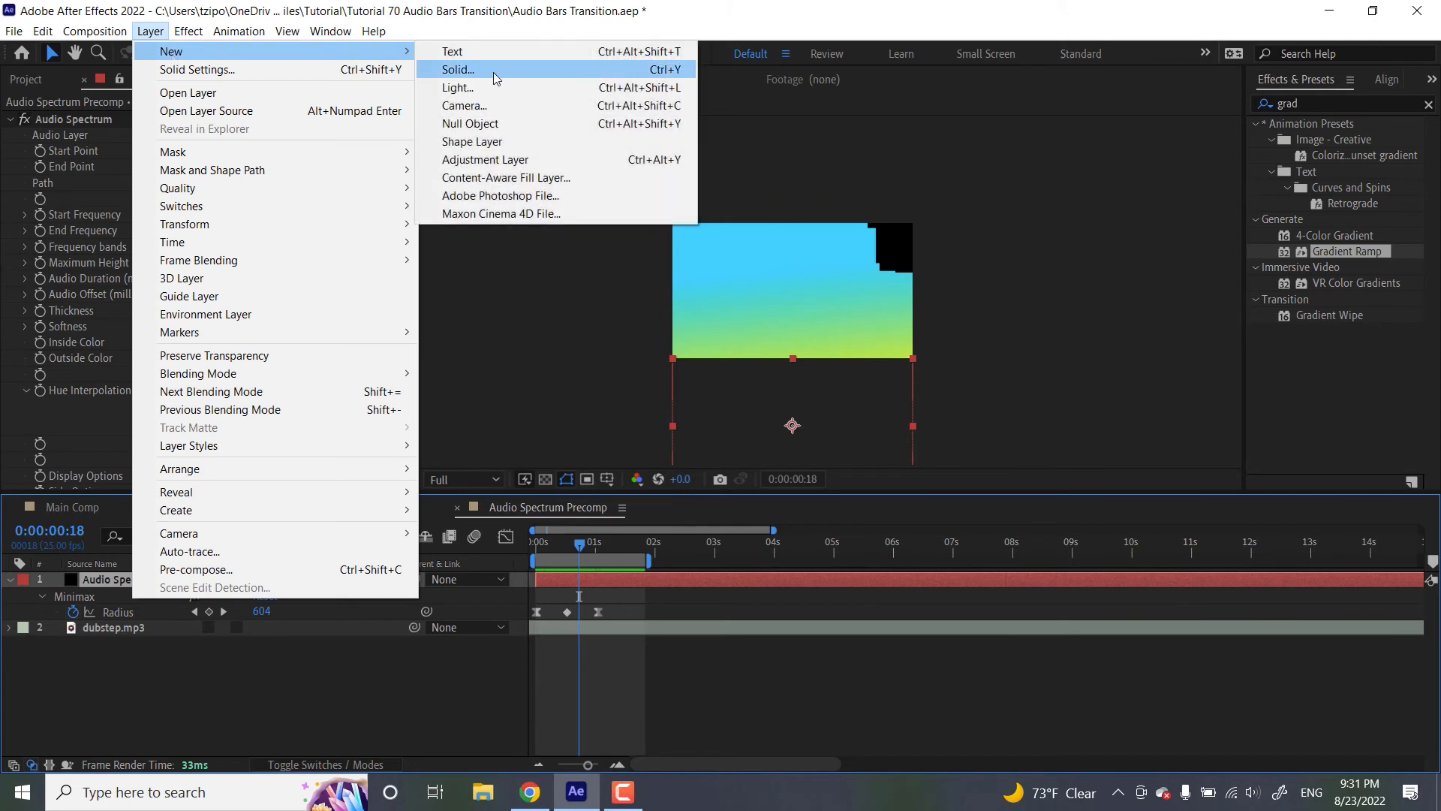
left_click(493, 72)
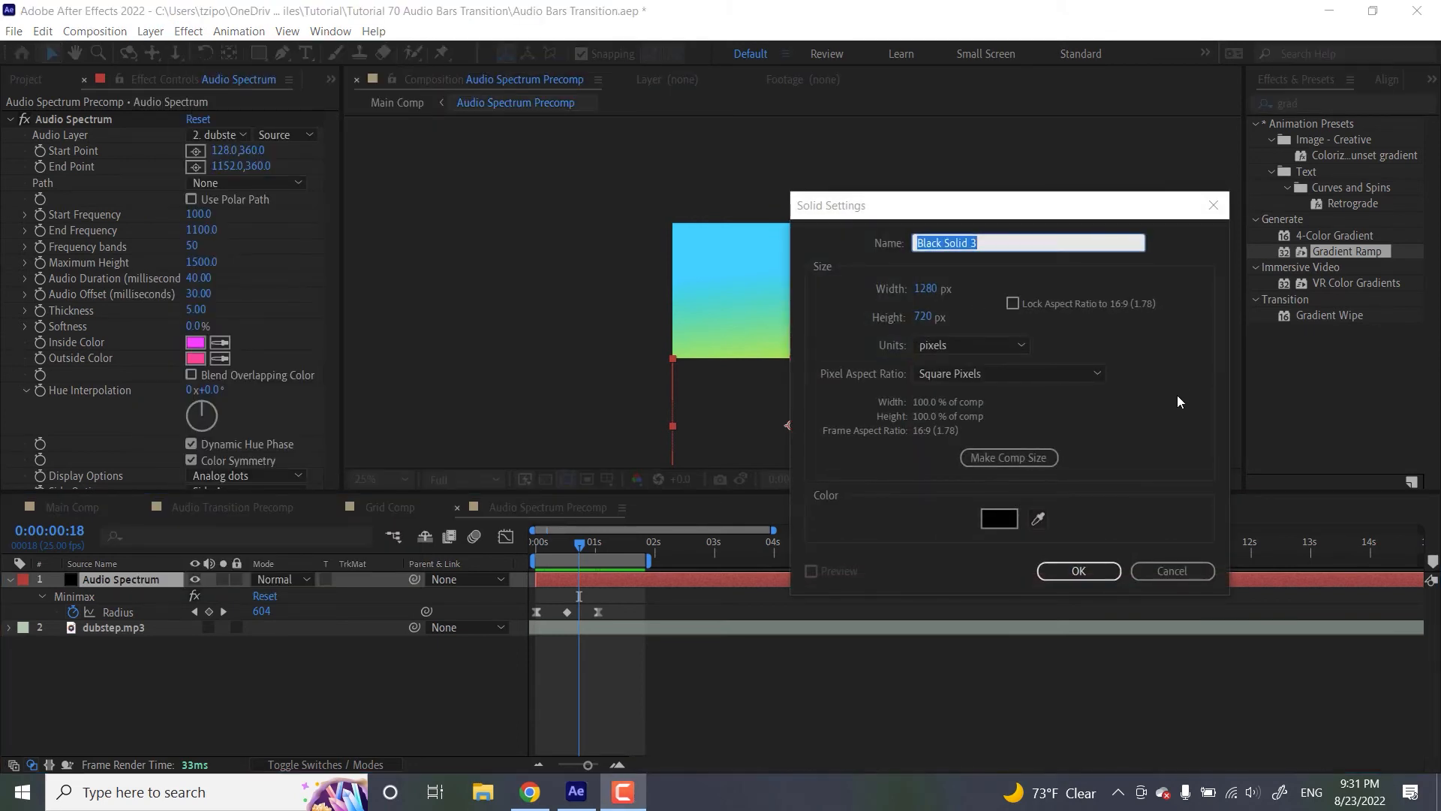
left_click(1019, 243)
key("ctrl+a")
type("Grid")
key("Return")
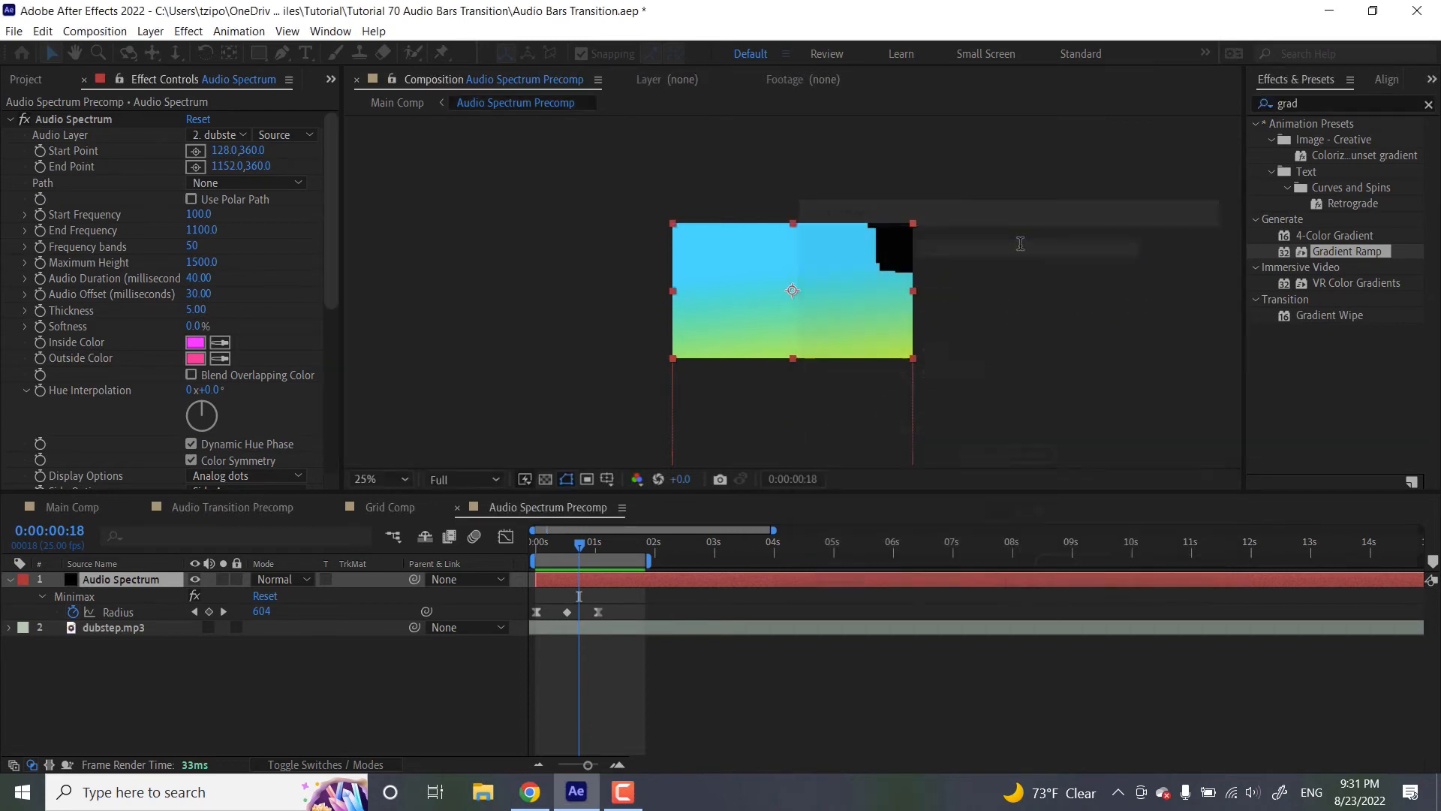
Search the effects for "grid" and apply the Grid effect to the Grid solid
left_click(1307, 103)
type("grid")
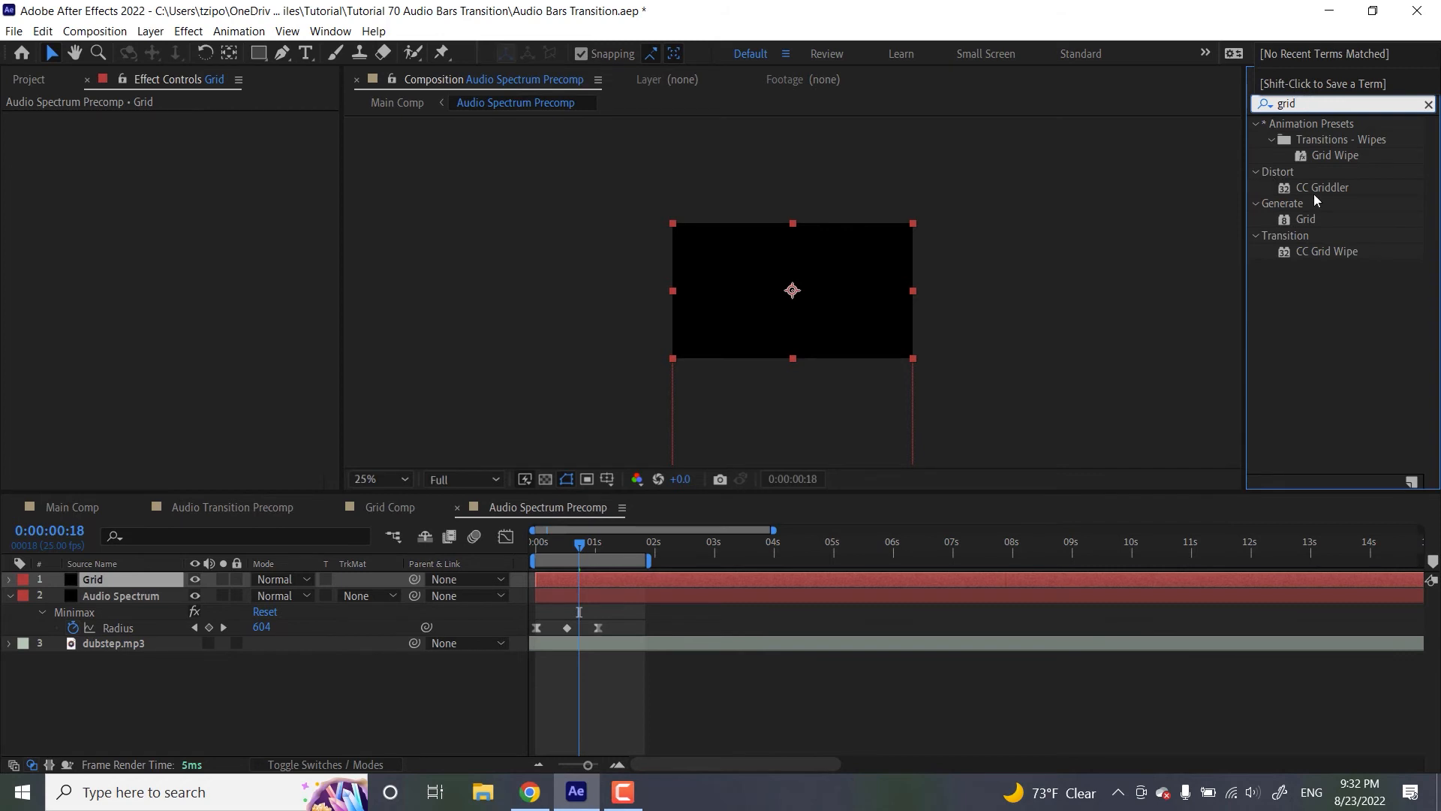
left_click_drag(1318, 222, 575, 579)
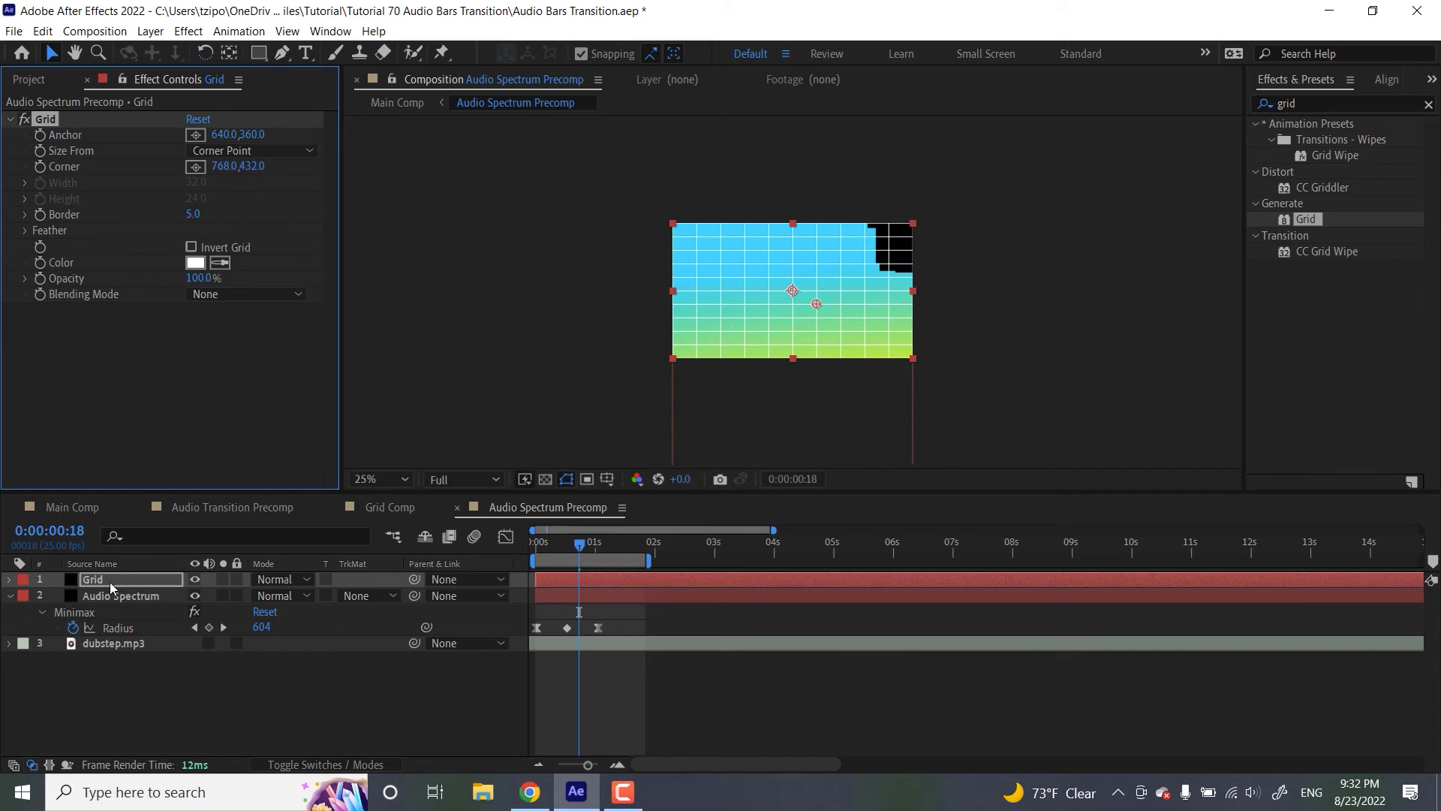
Set the Audio Spectrum layer's label color to Cyan
left_click(25, 596)
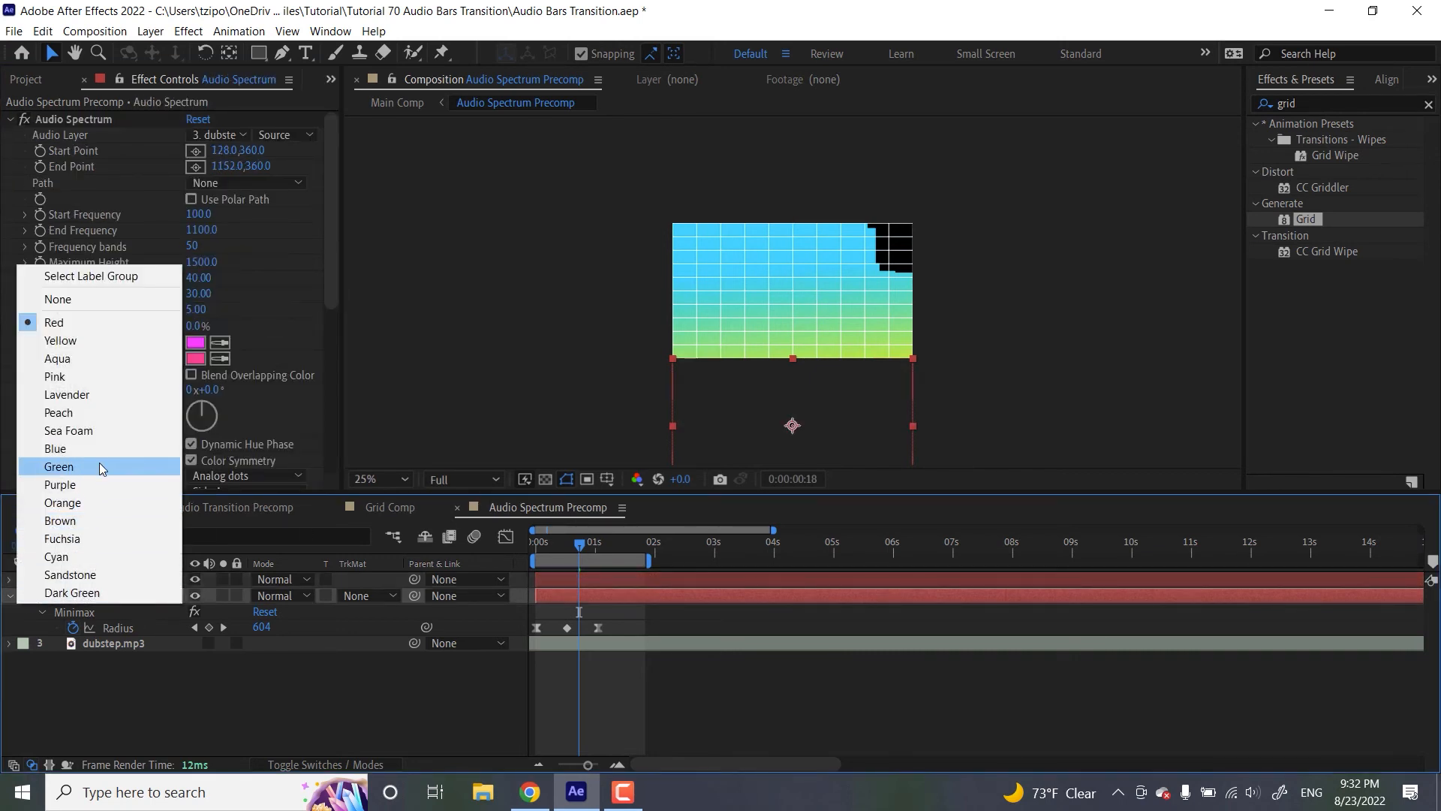
left_click(58, 557)
On the Grid layer, set the Grid effect's color to black and its border to 10
left_click(117, 582)
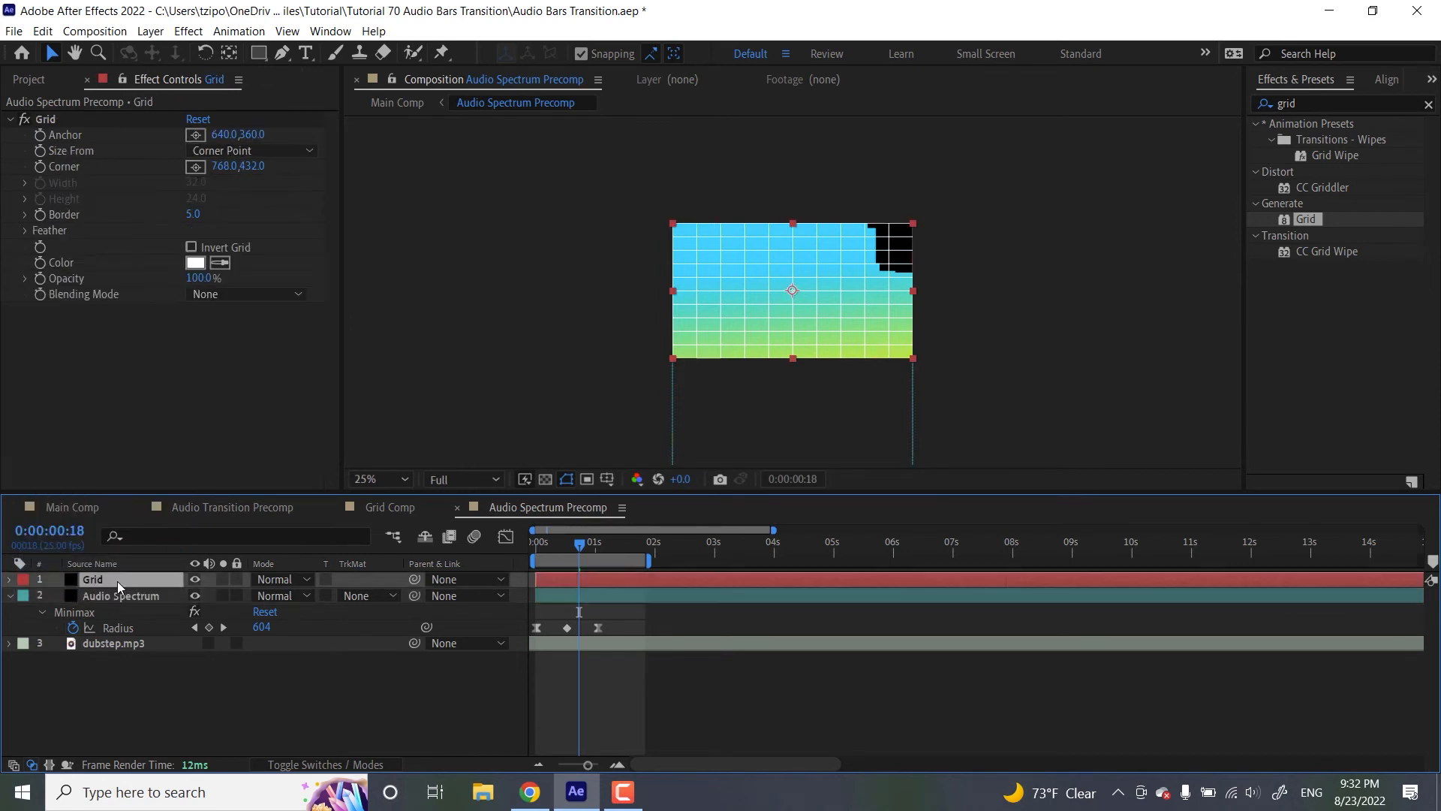
left_click(195, 263)
left_click_drag(1058, 544, 1118, 647)
left_click(1281, 410)
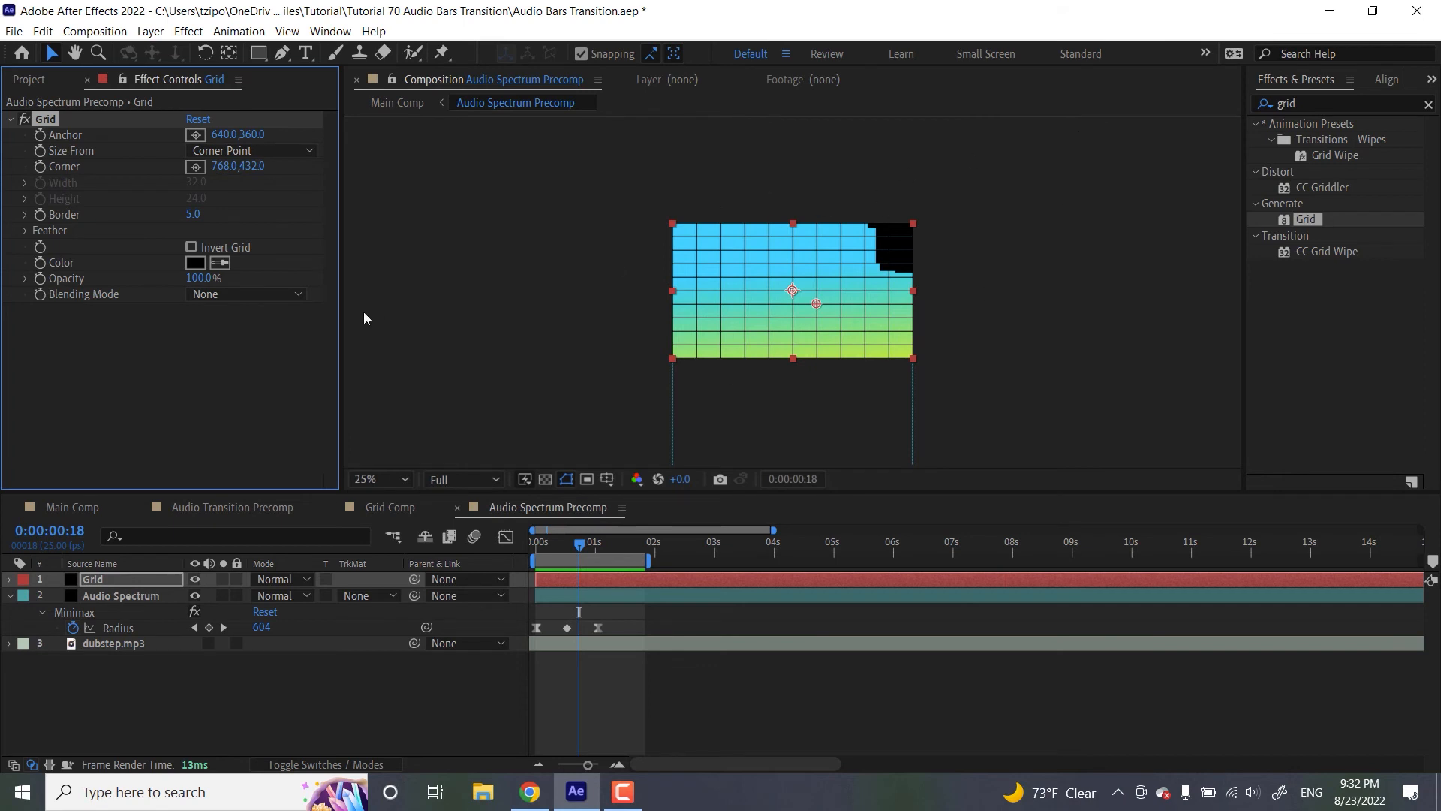
left_click(195, 214)
type("10")
key("Return")
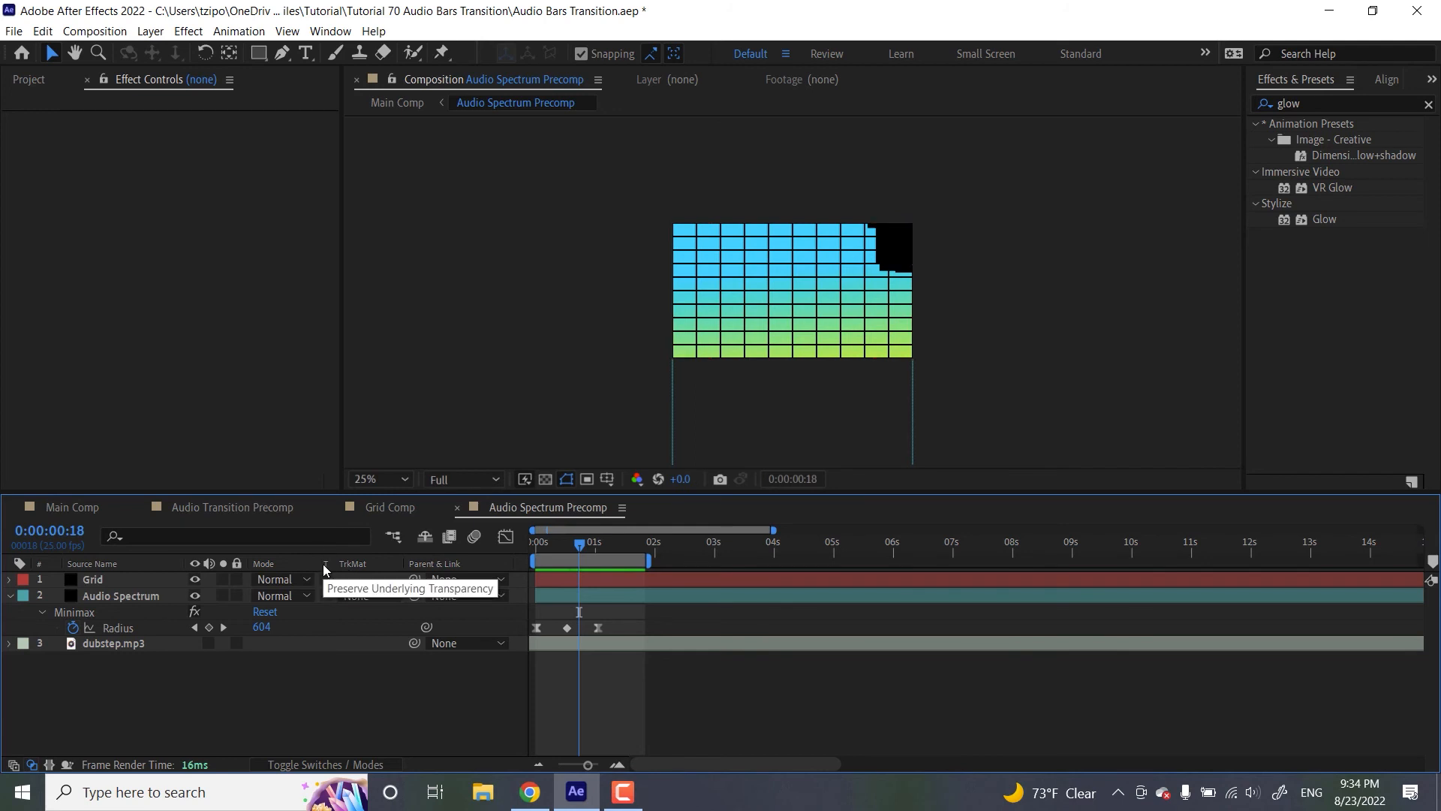
Turn on Preserve Underlying Transparency for the Grid layer
left_click(286, 768)
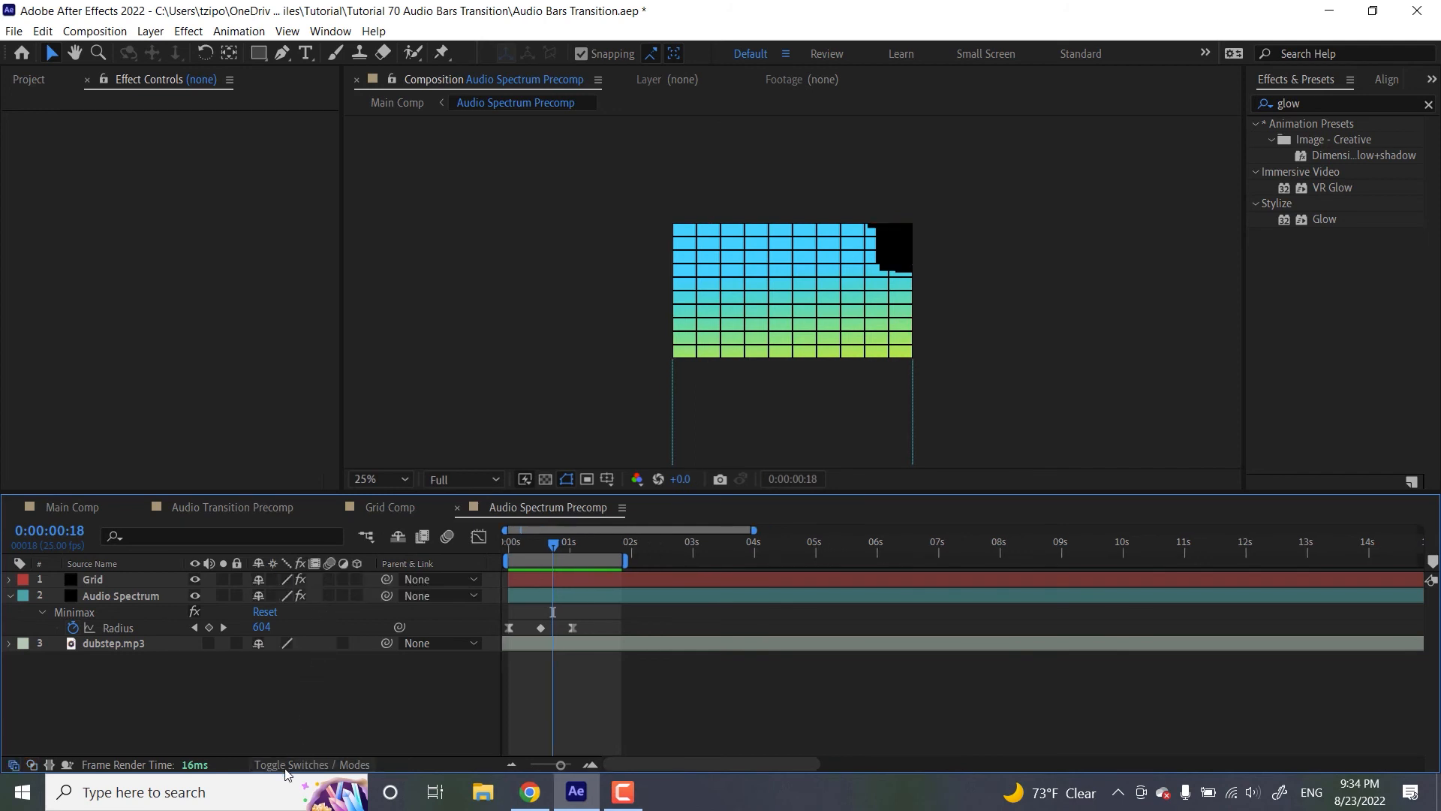
left_click(286, 767)
left_click(327, 579)
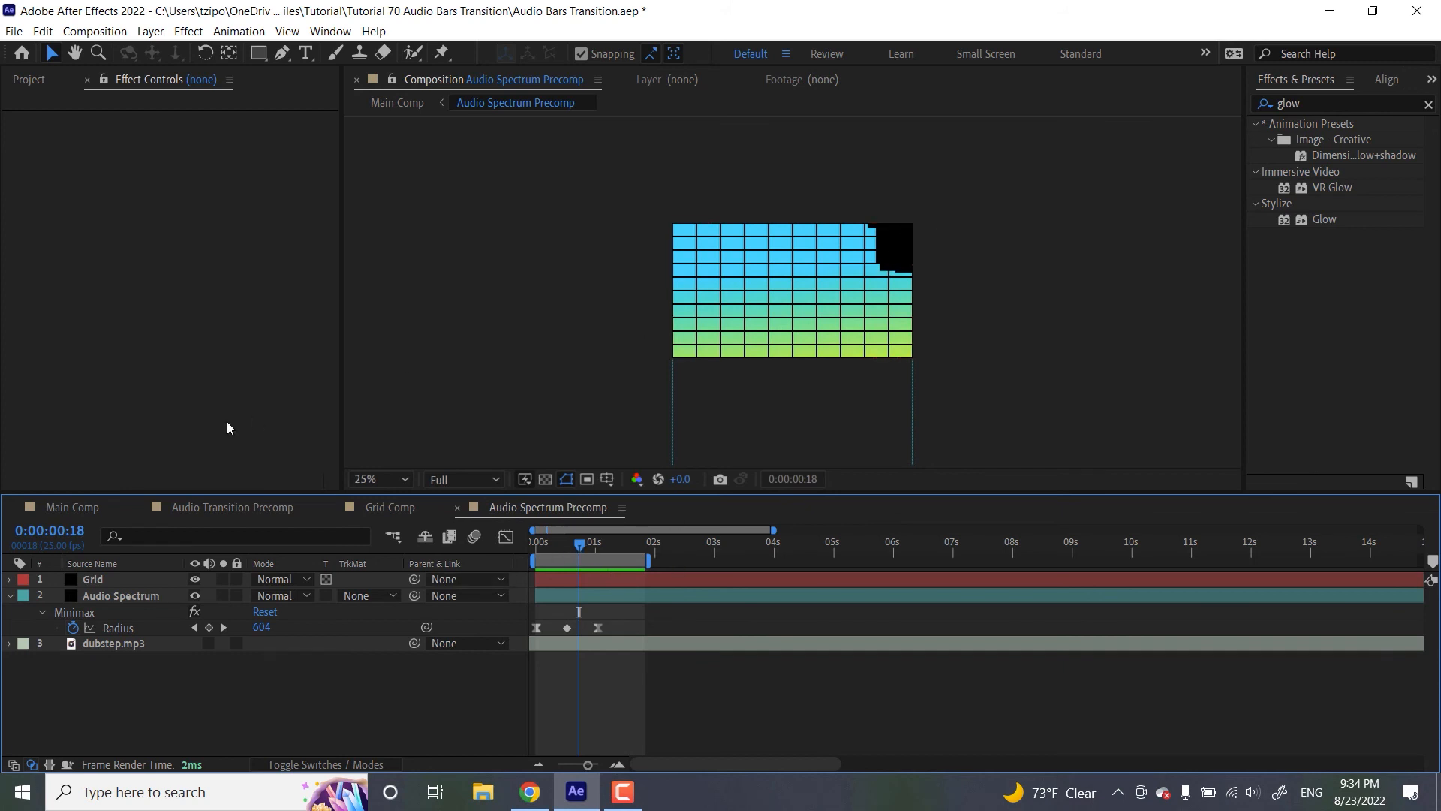
Return to Main Comp and apply the Glow effect to the Audio Spectrum Precomp layer
left_click(78, 504)
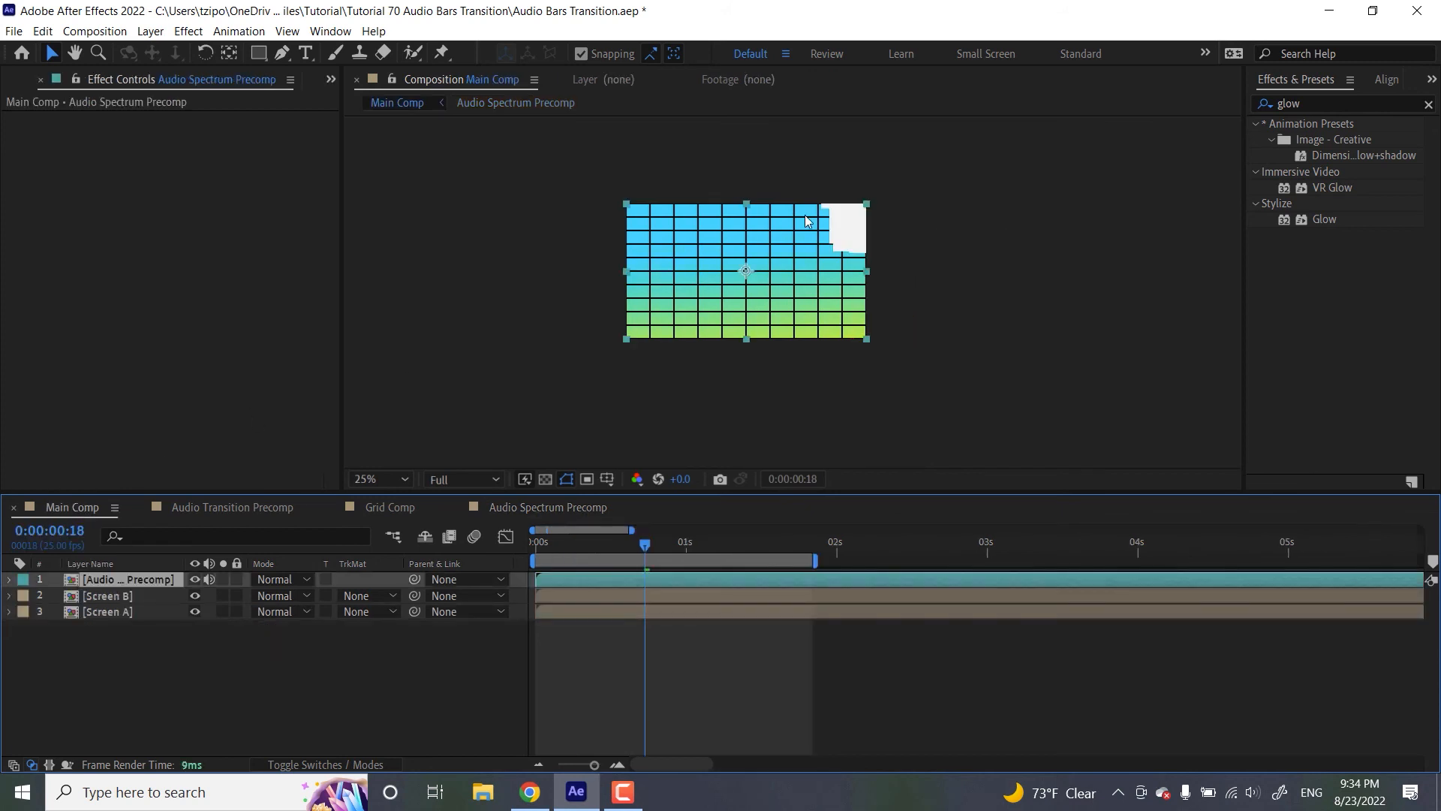
left_click(1317, 105)
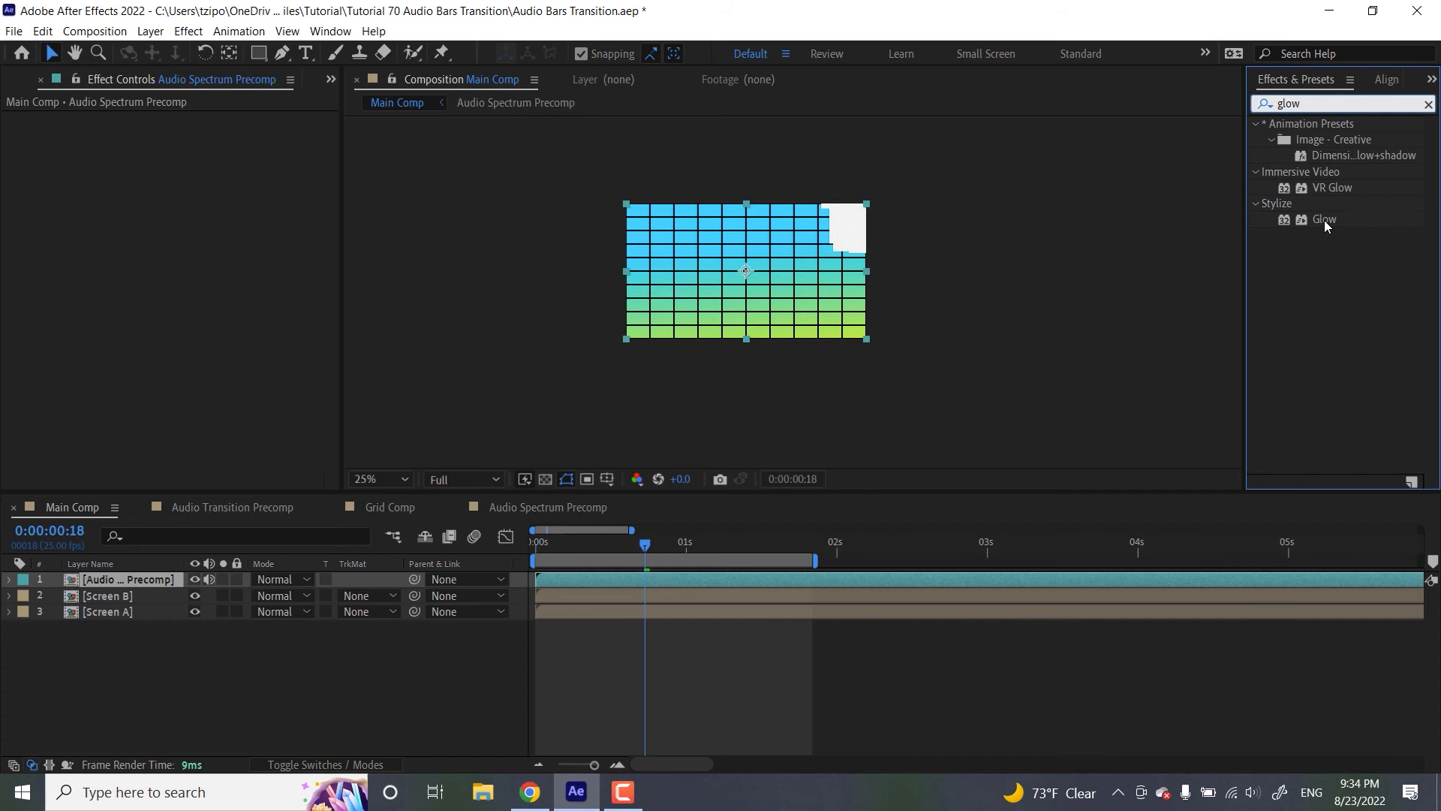
left_click_drag(1324, 219, 625, 578)
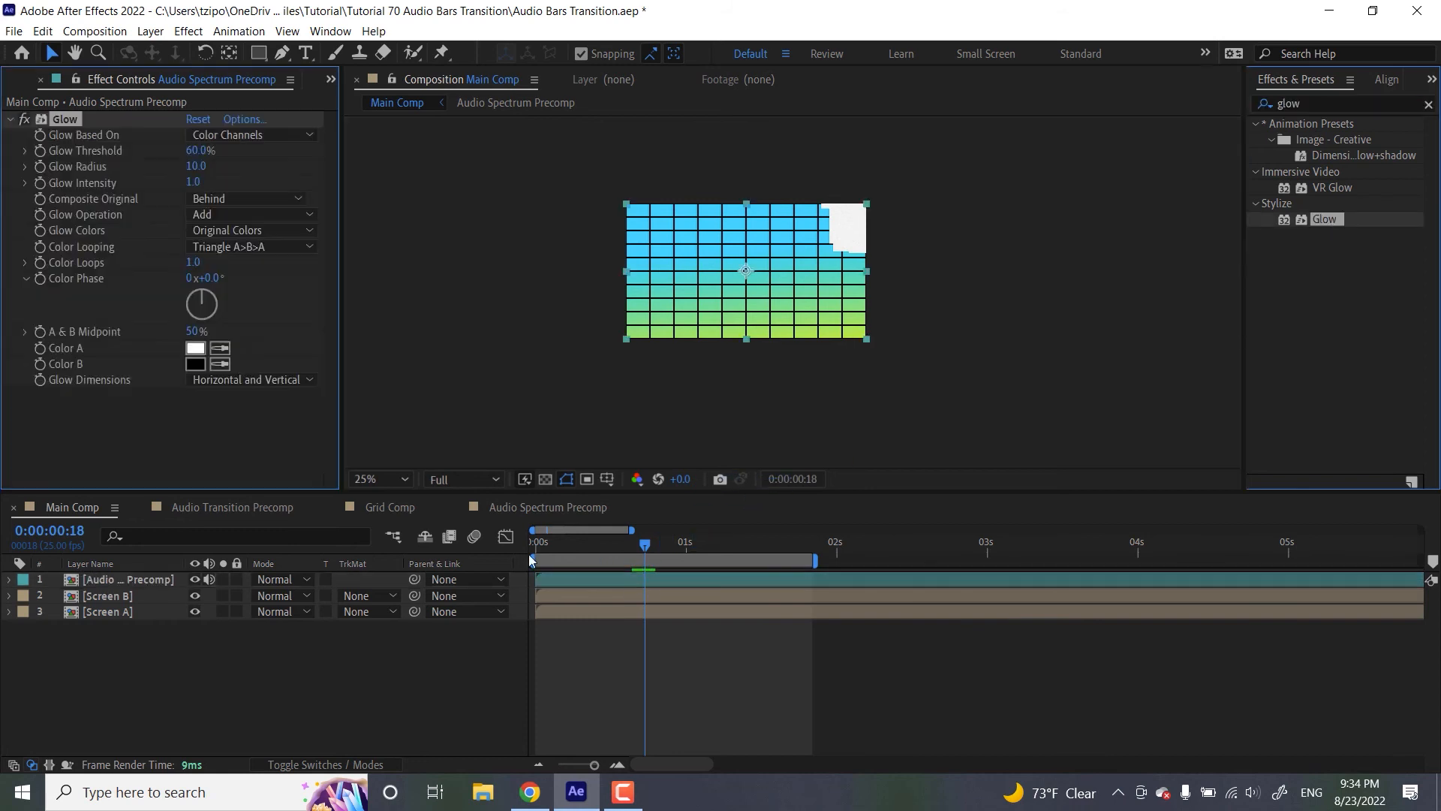
Set the Glow Radius to 15 and the Glow Intensity to 1.5
left_click(201, 166)
type("15")
key("Return")
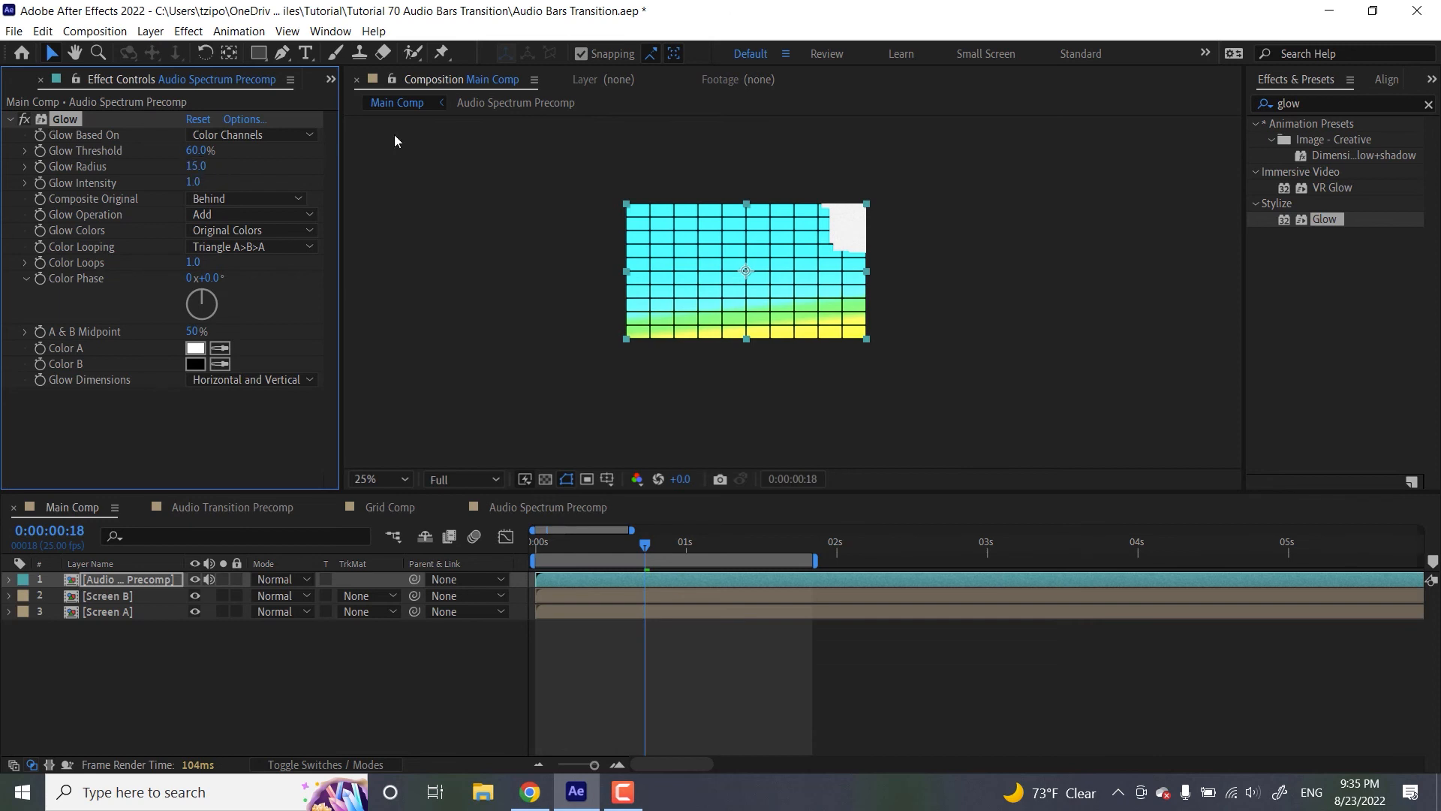
left_click(194, 182)
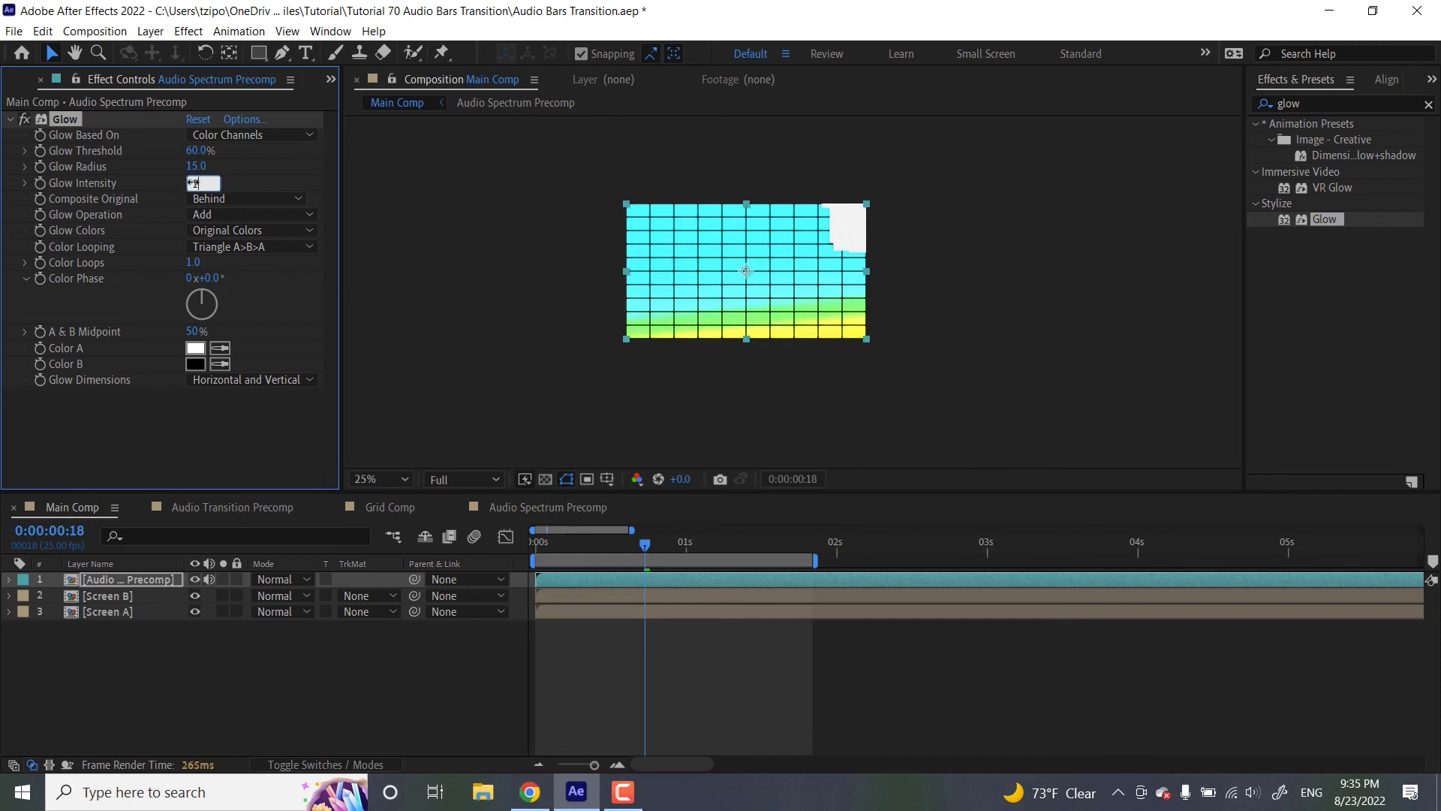
type("1.5")
key("Return")
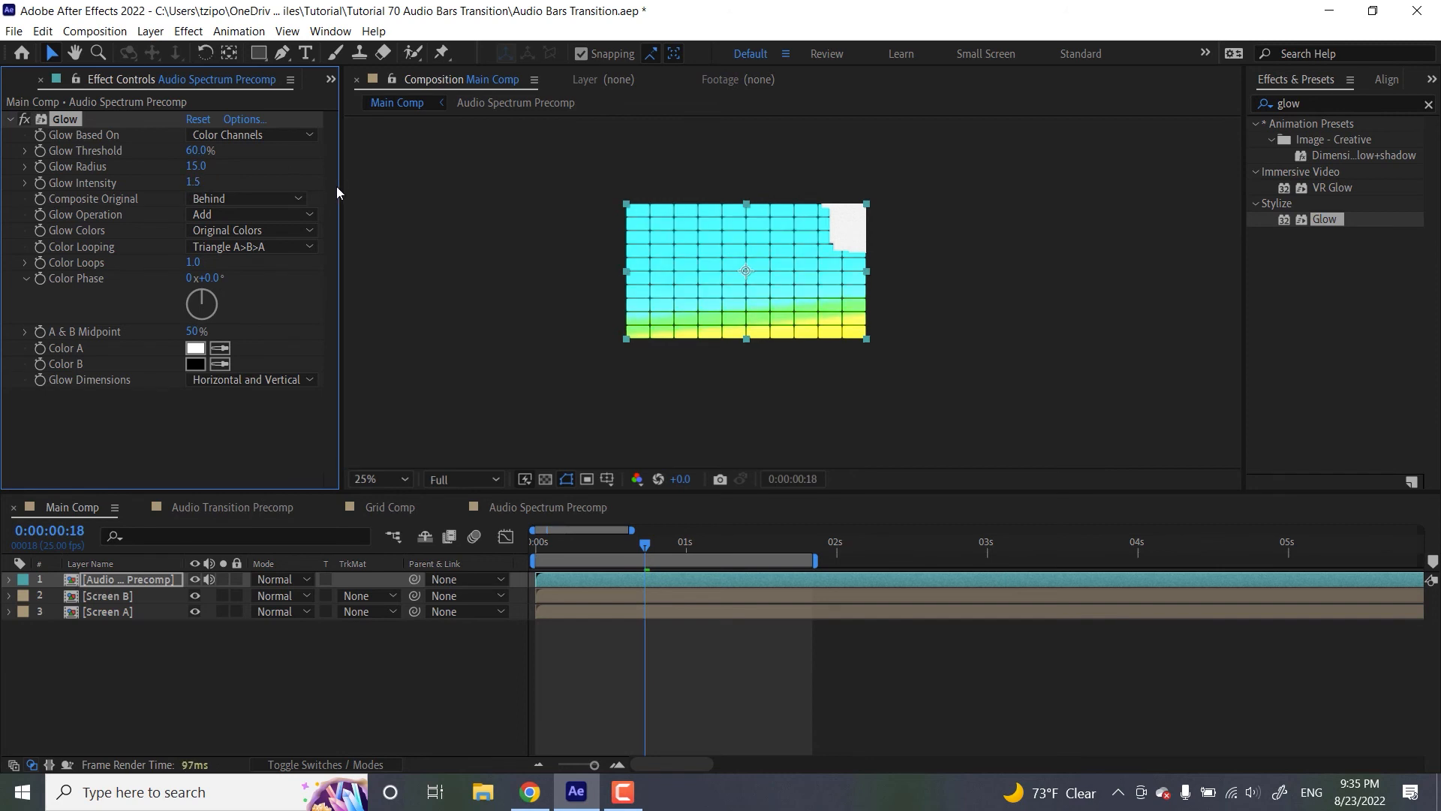
Hide the Audio Spectrum Precomp layer and go to 0:00:00:24 to examine where Screen A changes to Screen B
left_click_drag(566, 547, 567, 557)
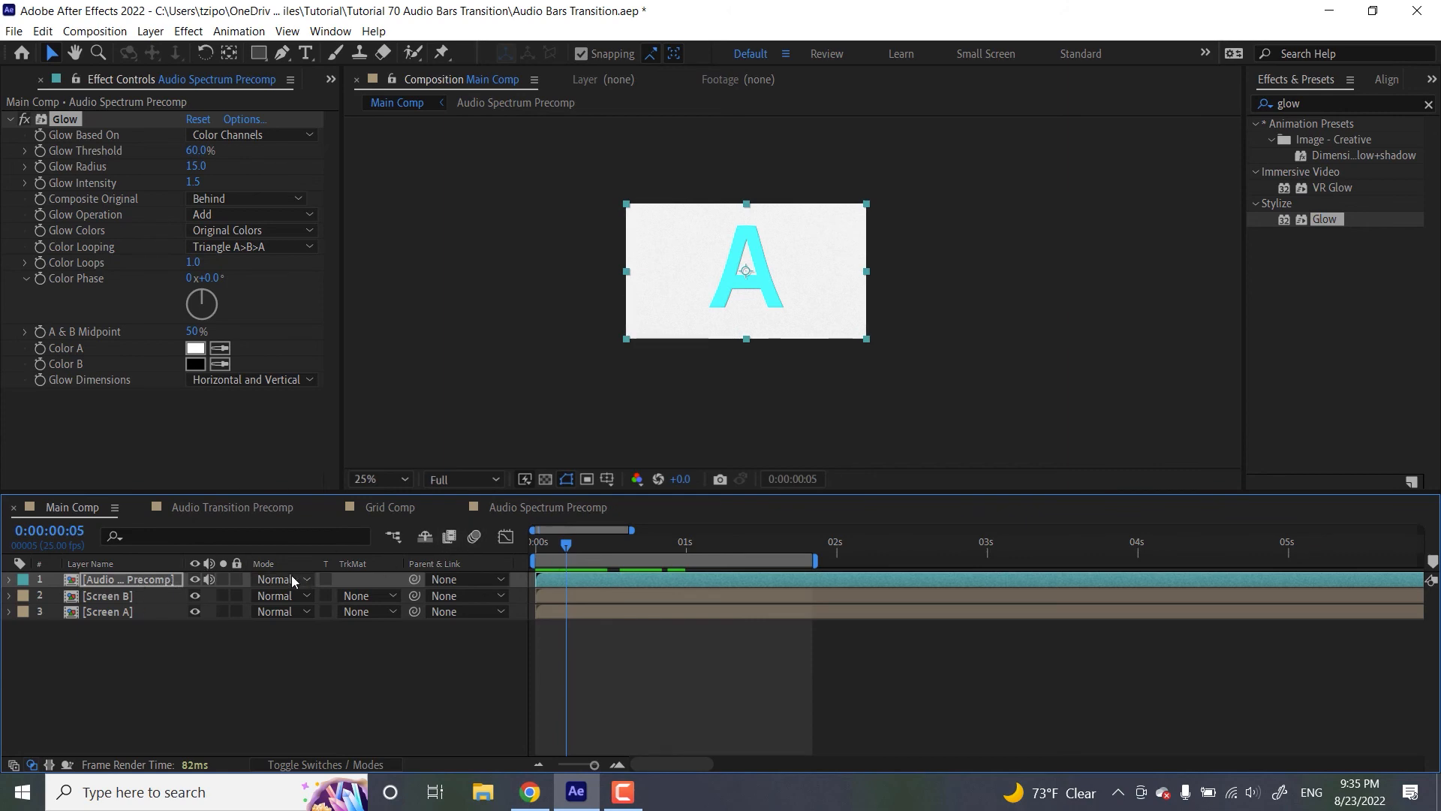
left_click(194, 579)
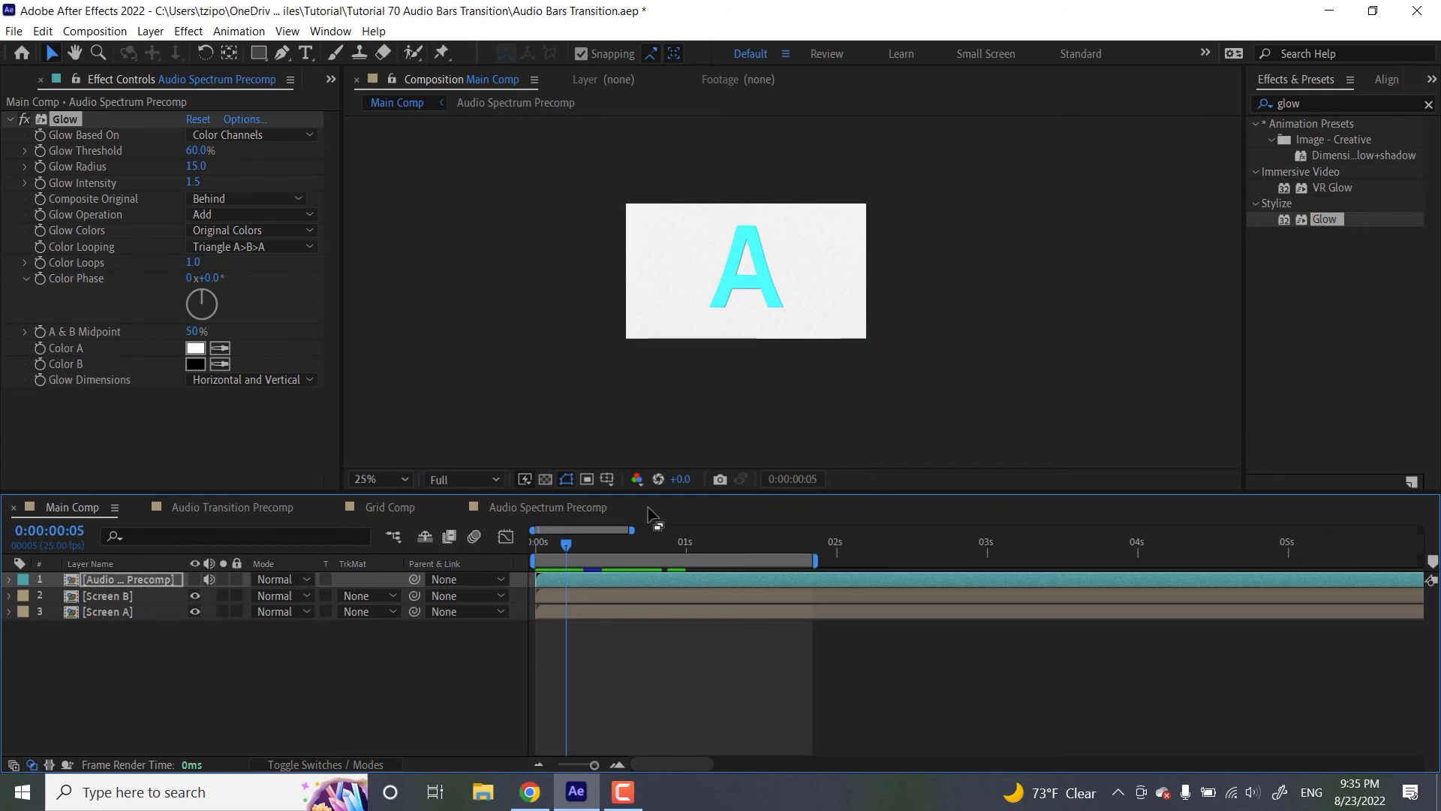
left_click_drag(609, 544, 709, 550)
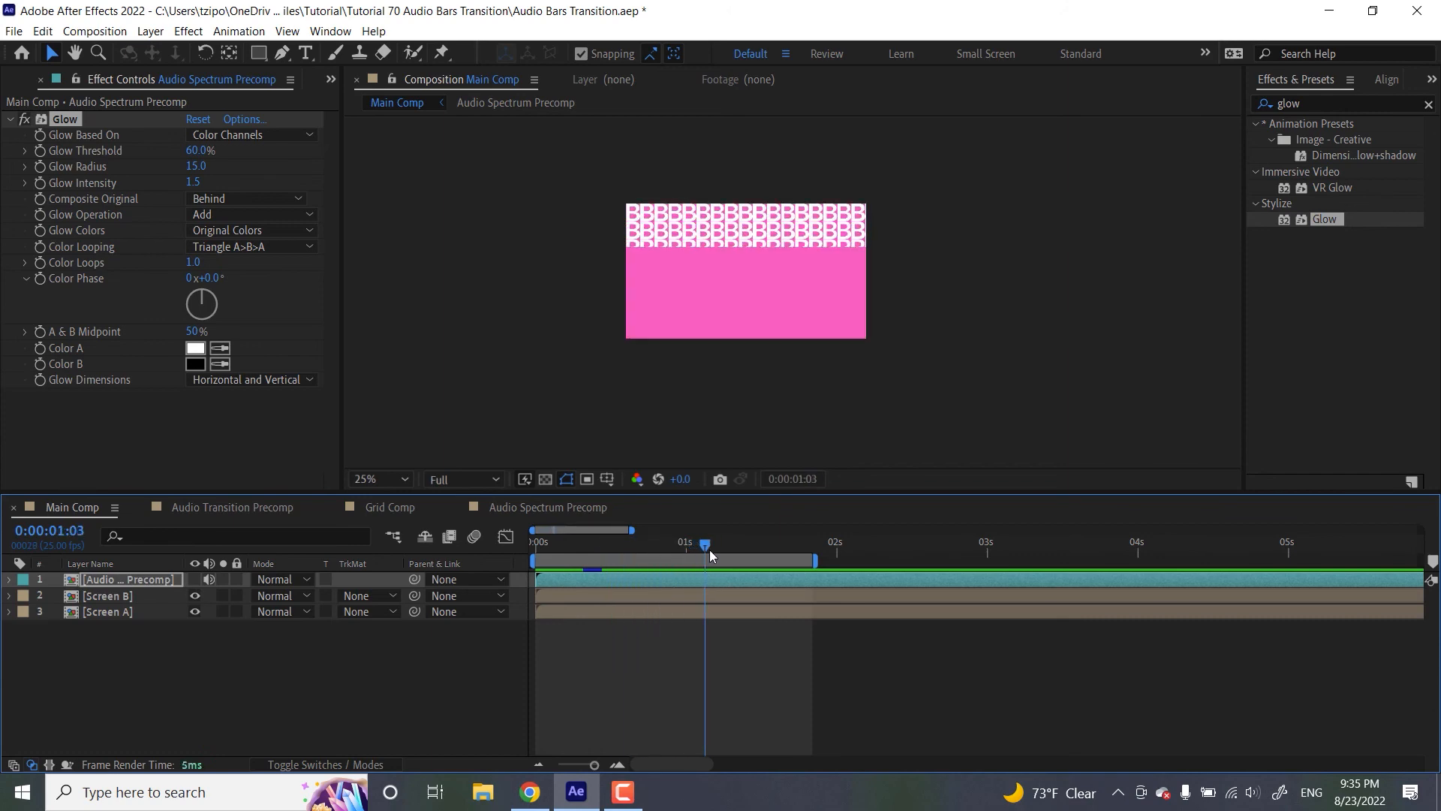
key("Page_Up")
key("Page_Up")
key("Page_Up")
key("Page_Up")
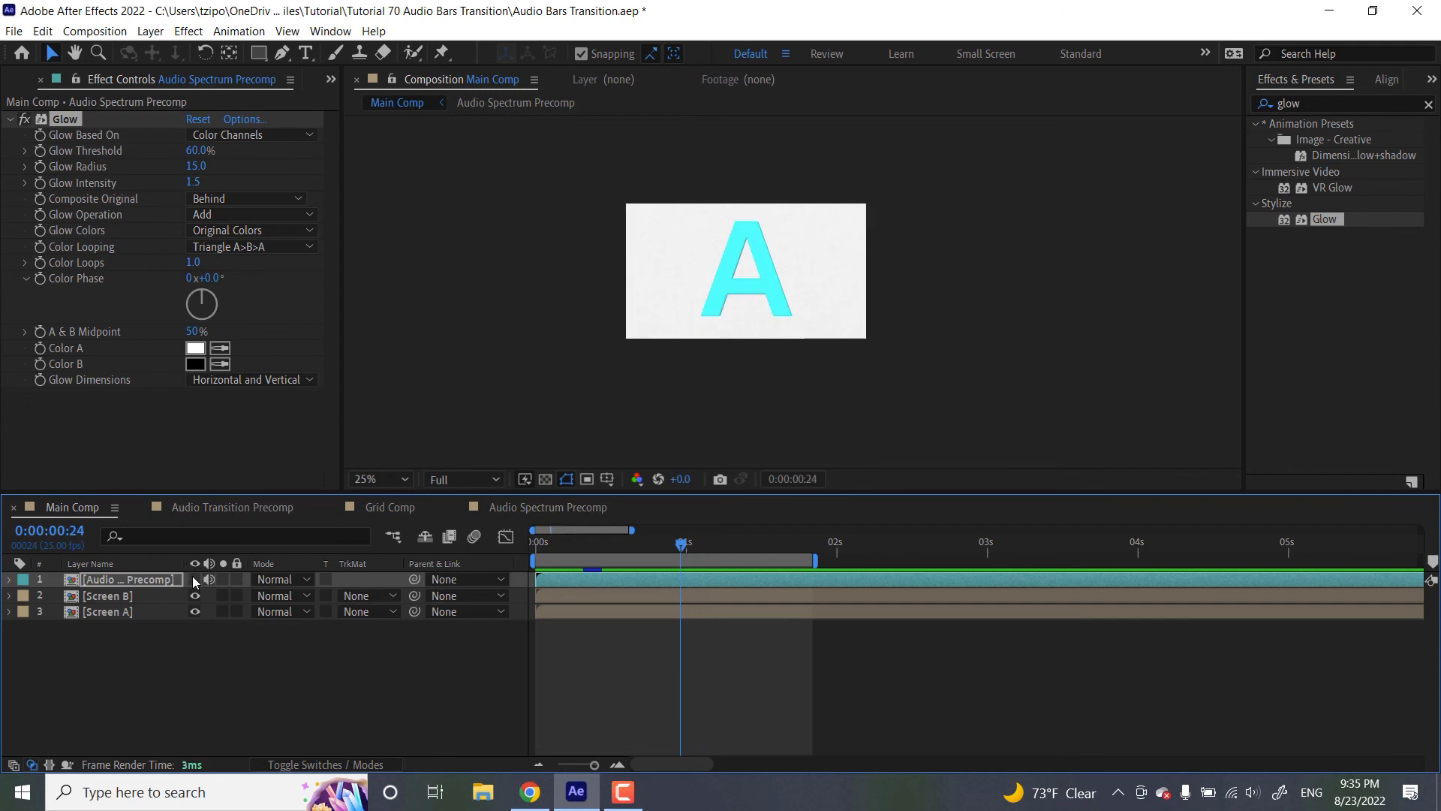
Show the Audio Spectrum Precomp layer again, move it to start at about 0:00:00:10, and preview the transition from the beginning
left_click(660, 584)
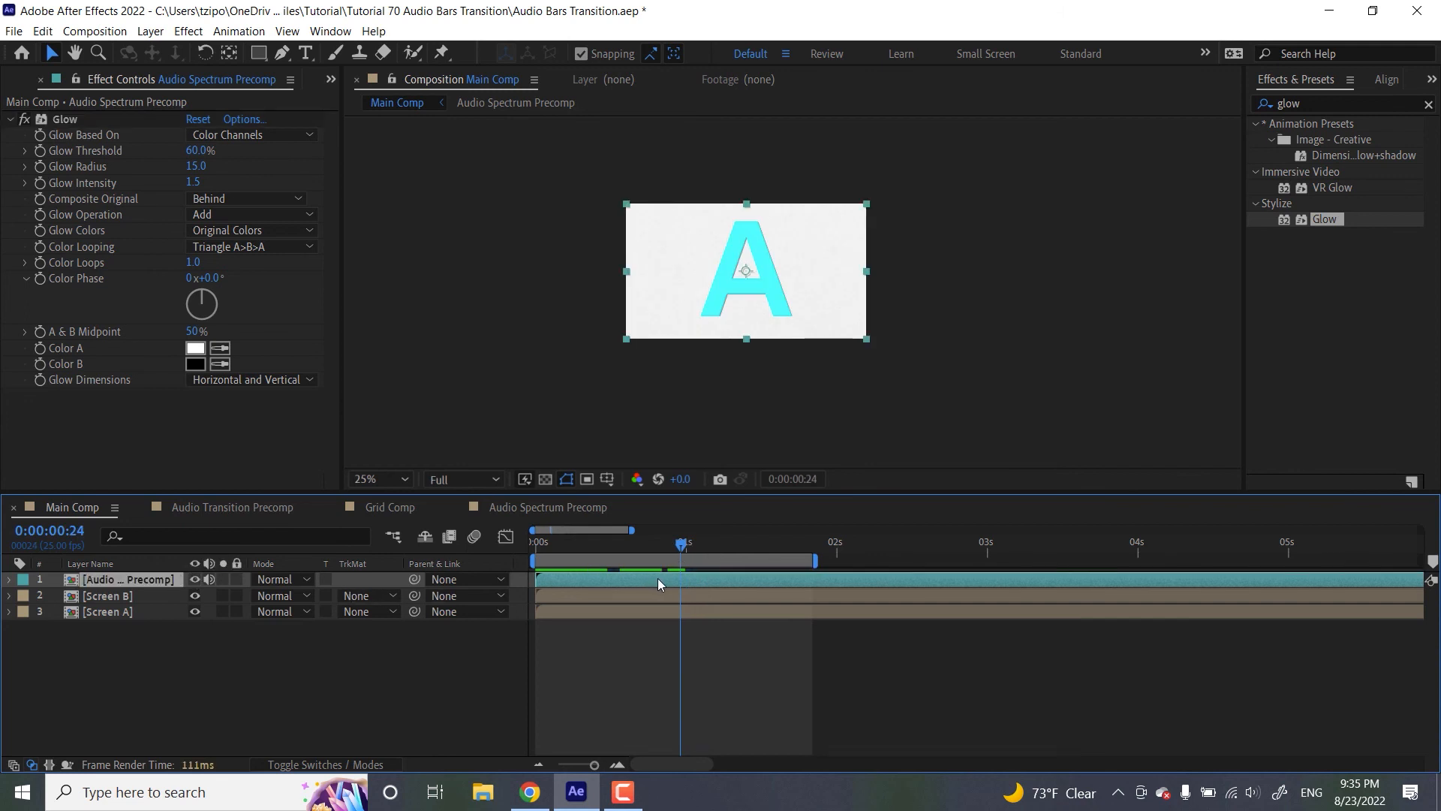
left_click_drag(659, 584, 704, 582)
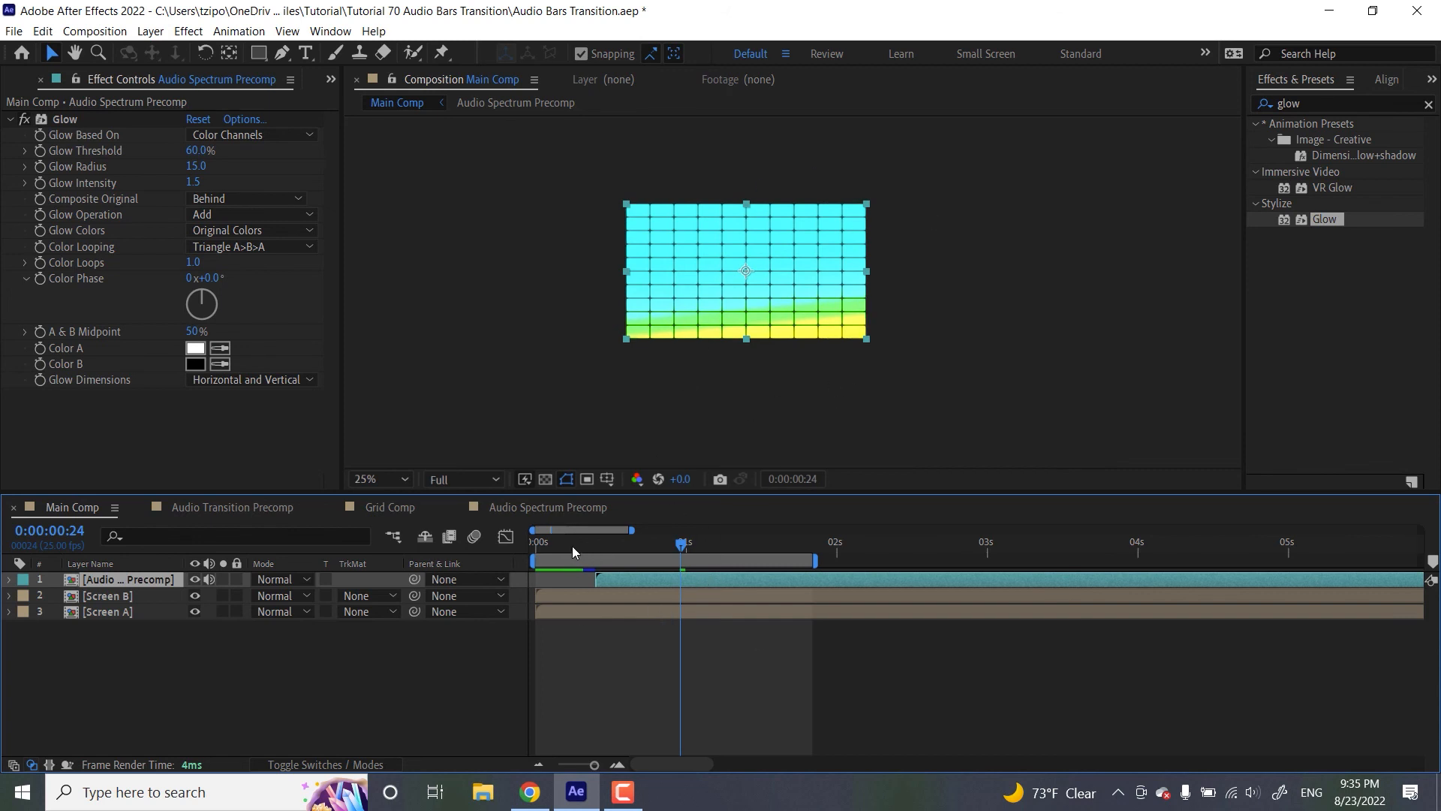
left_click_drag(567, 545, 547, 543)
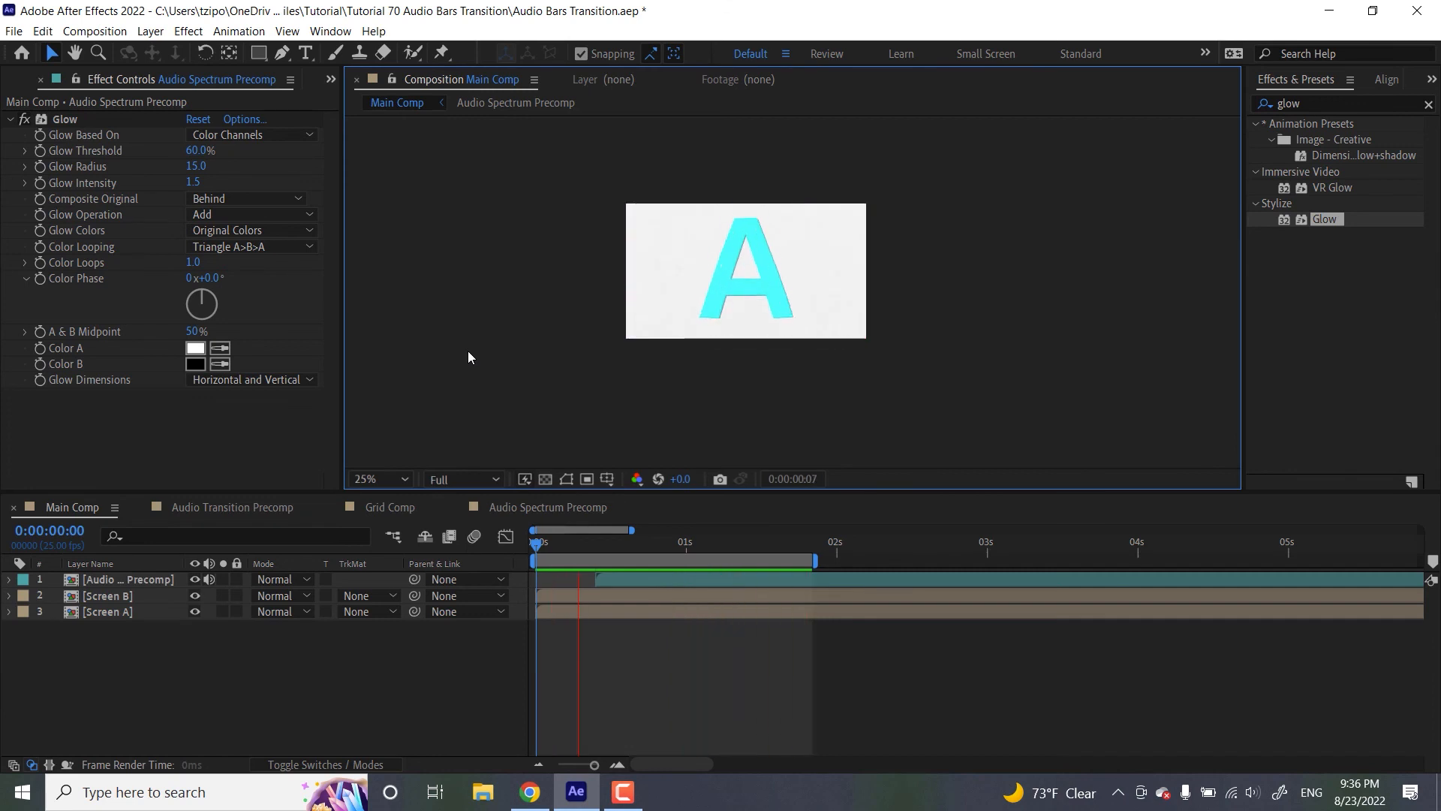
key("space")
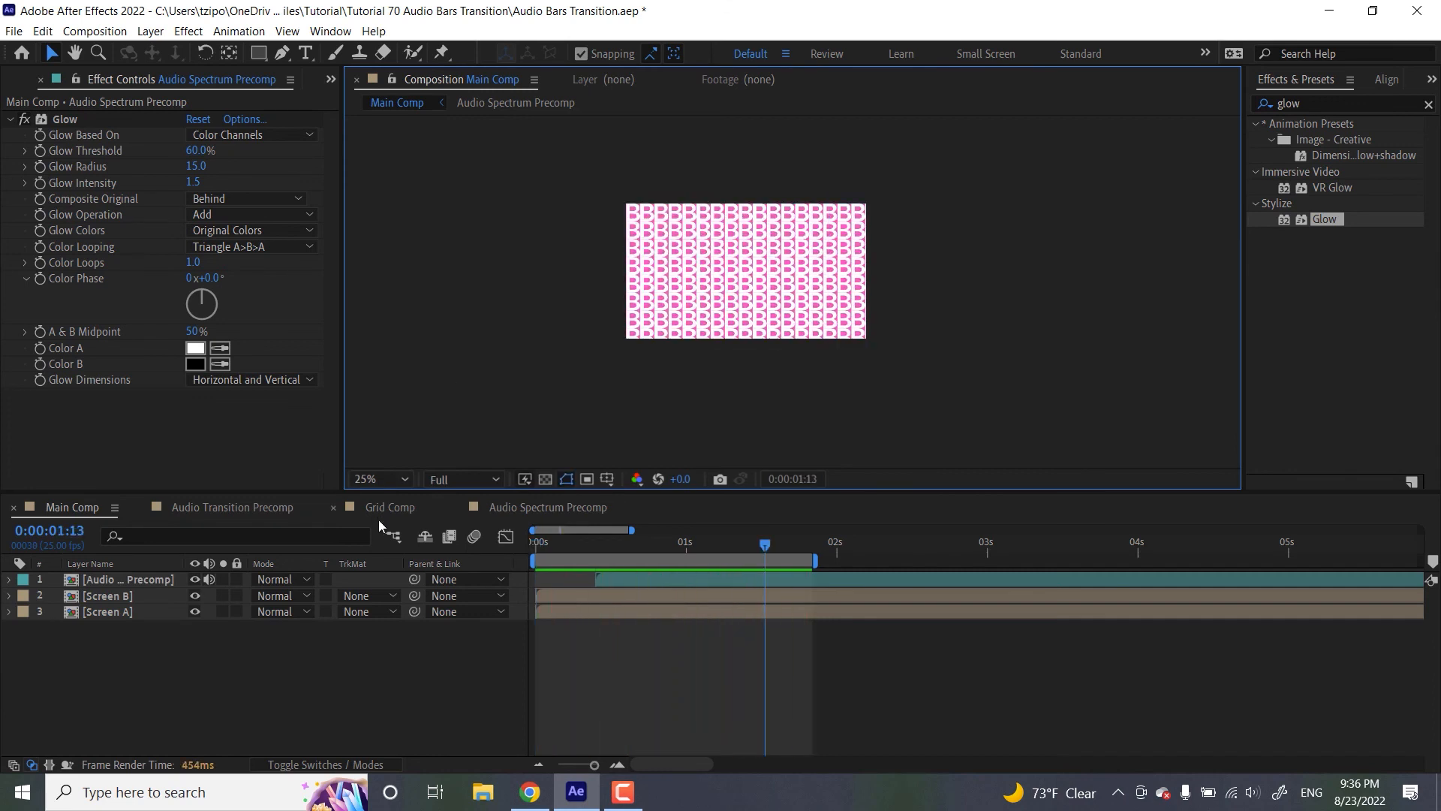
In Audio Spectrum Precomp, shift the dubstep.mp3 layer slightly in time, checking the bars around 0:00:00:08, and return to Main Comp to preview the transition
left_click(518, 501)
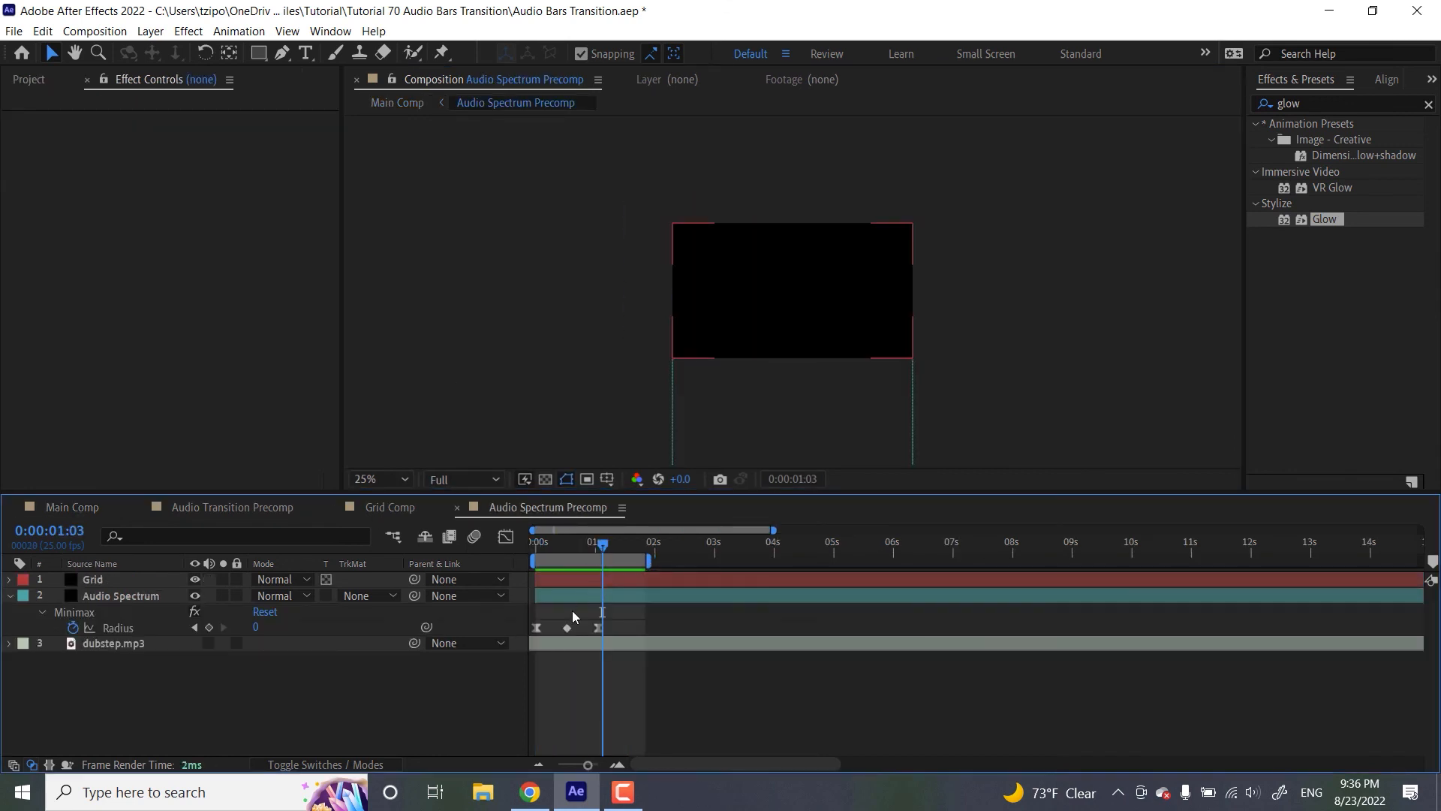
left_click(570, 543)
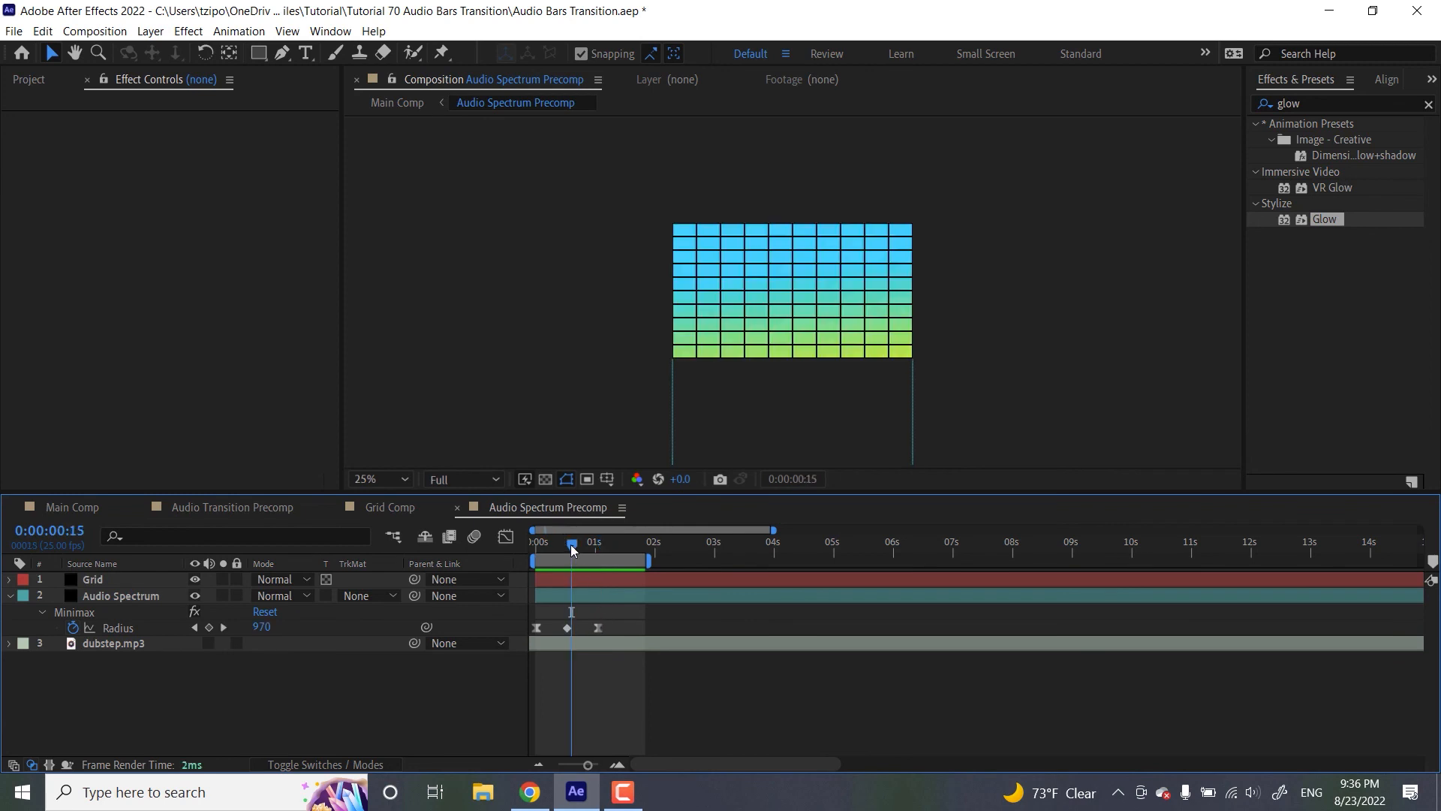
left_click(630, 646)
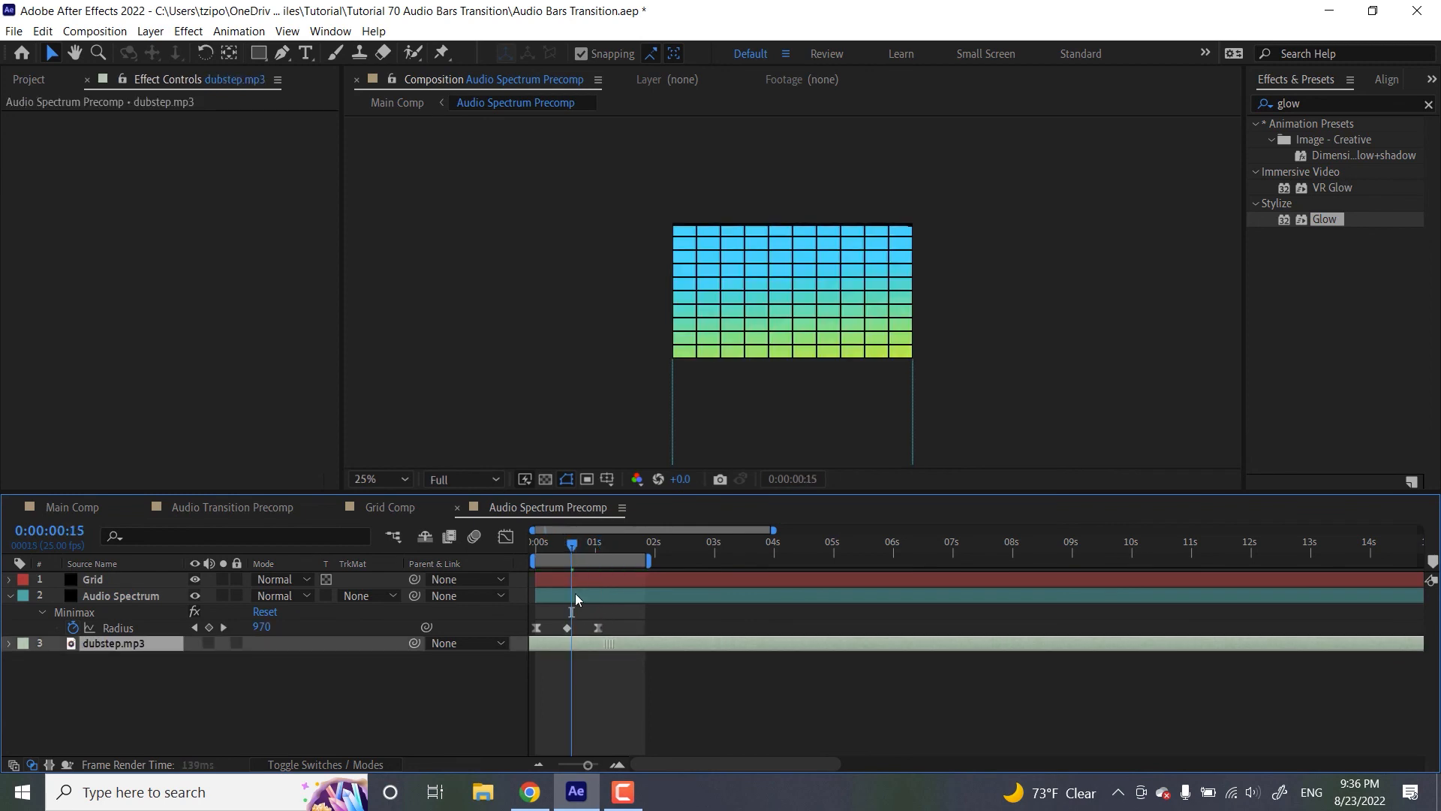
left_click(550, 546)
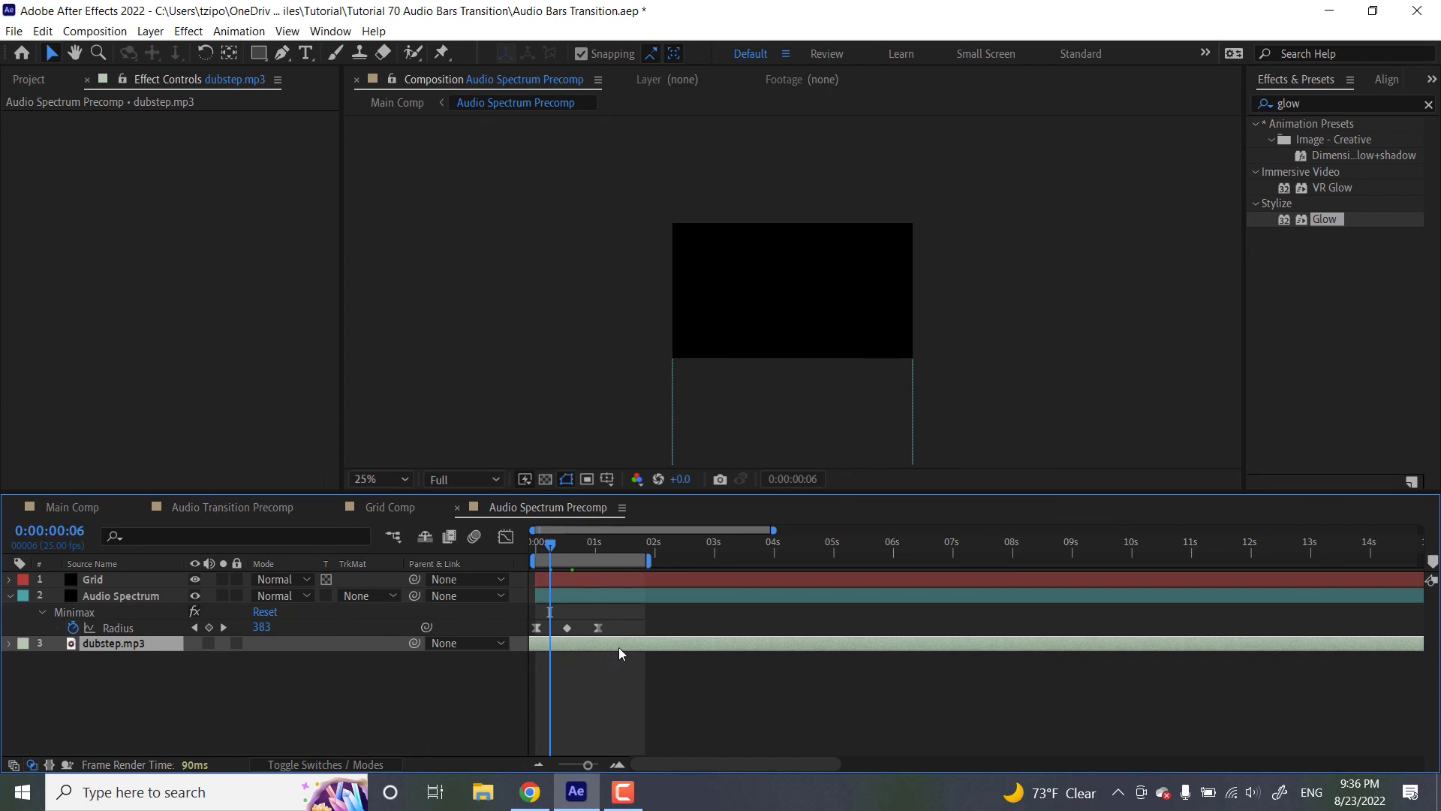
key("Page_Down")
key("Page_Down")
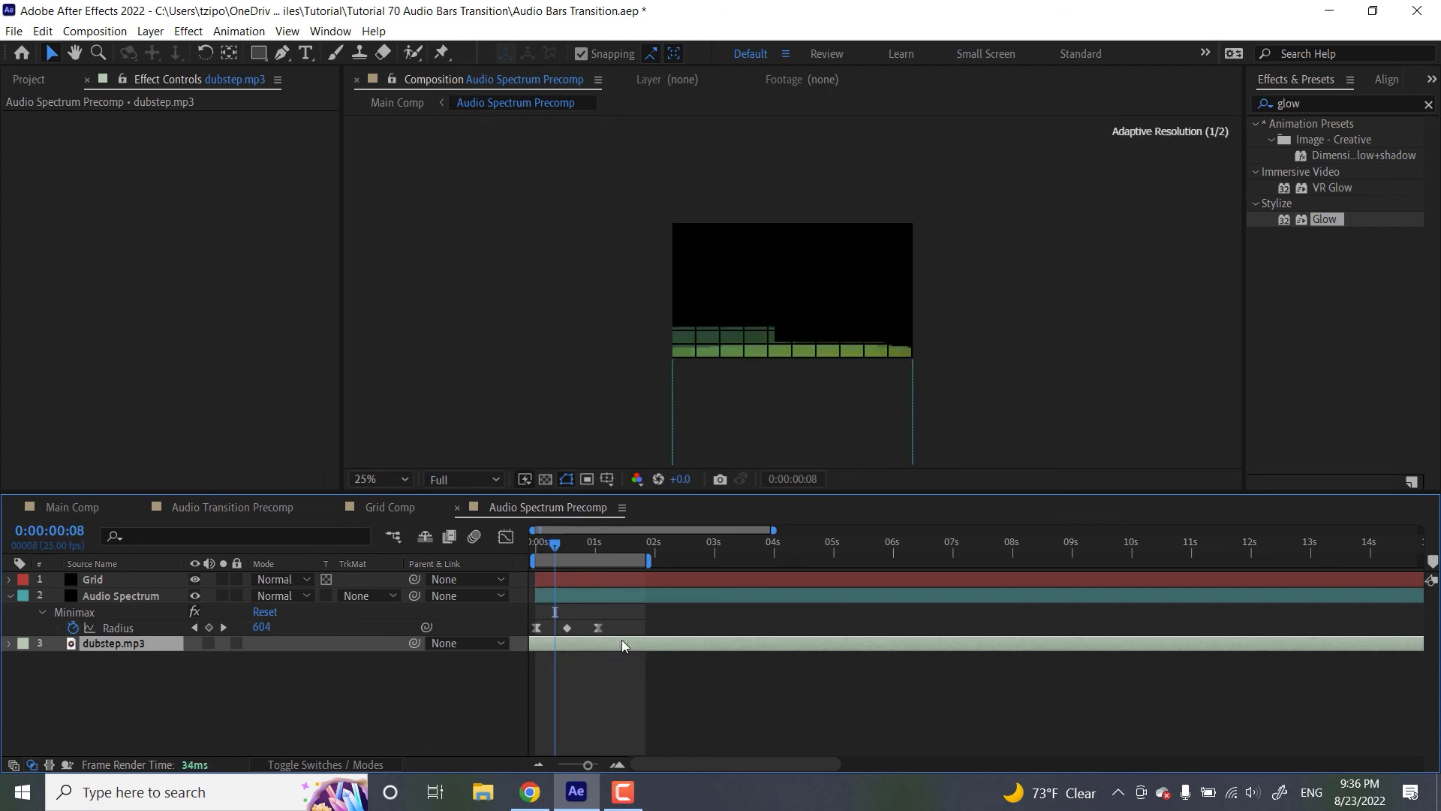
left_click(72, 511)
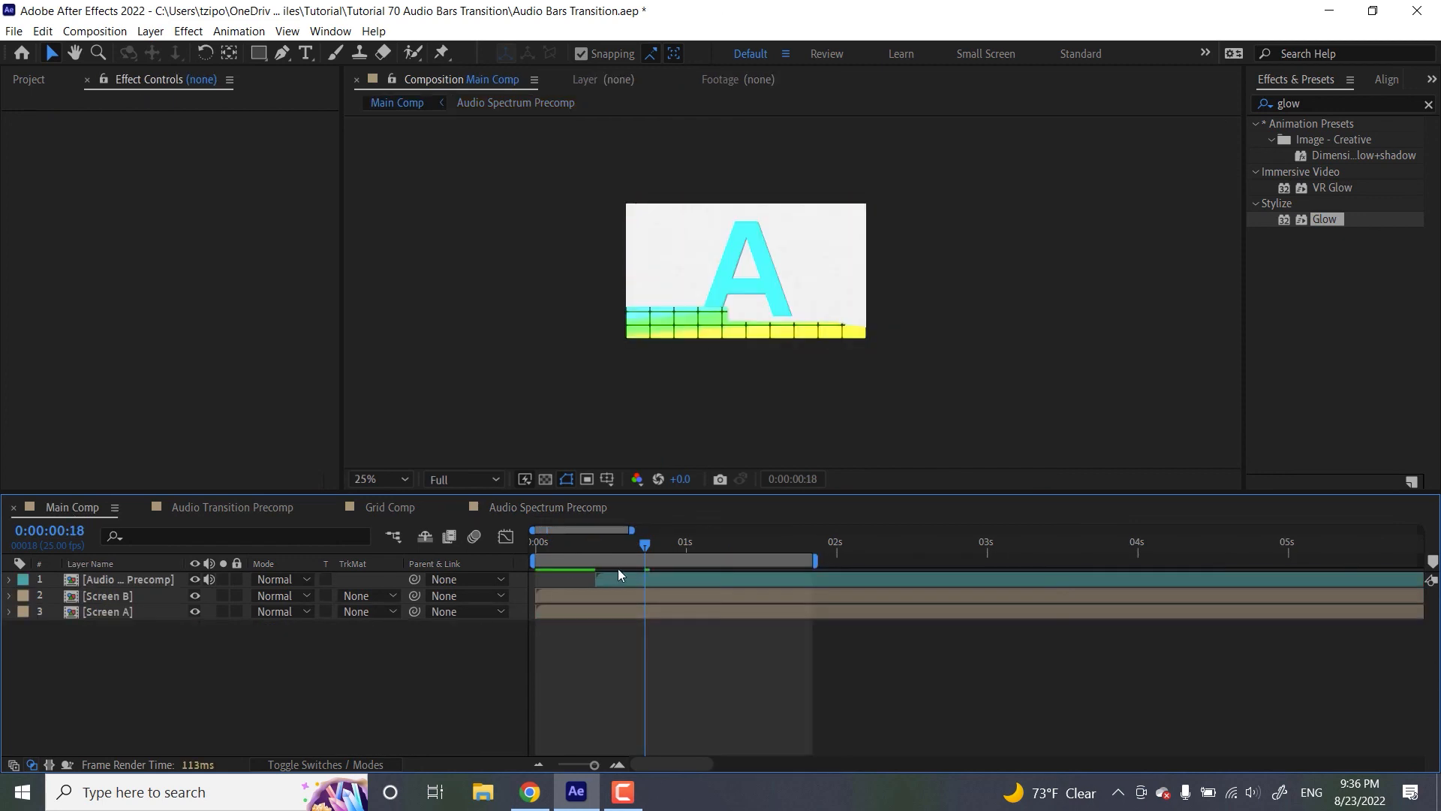
key("space")
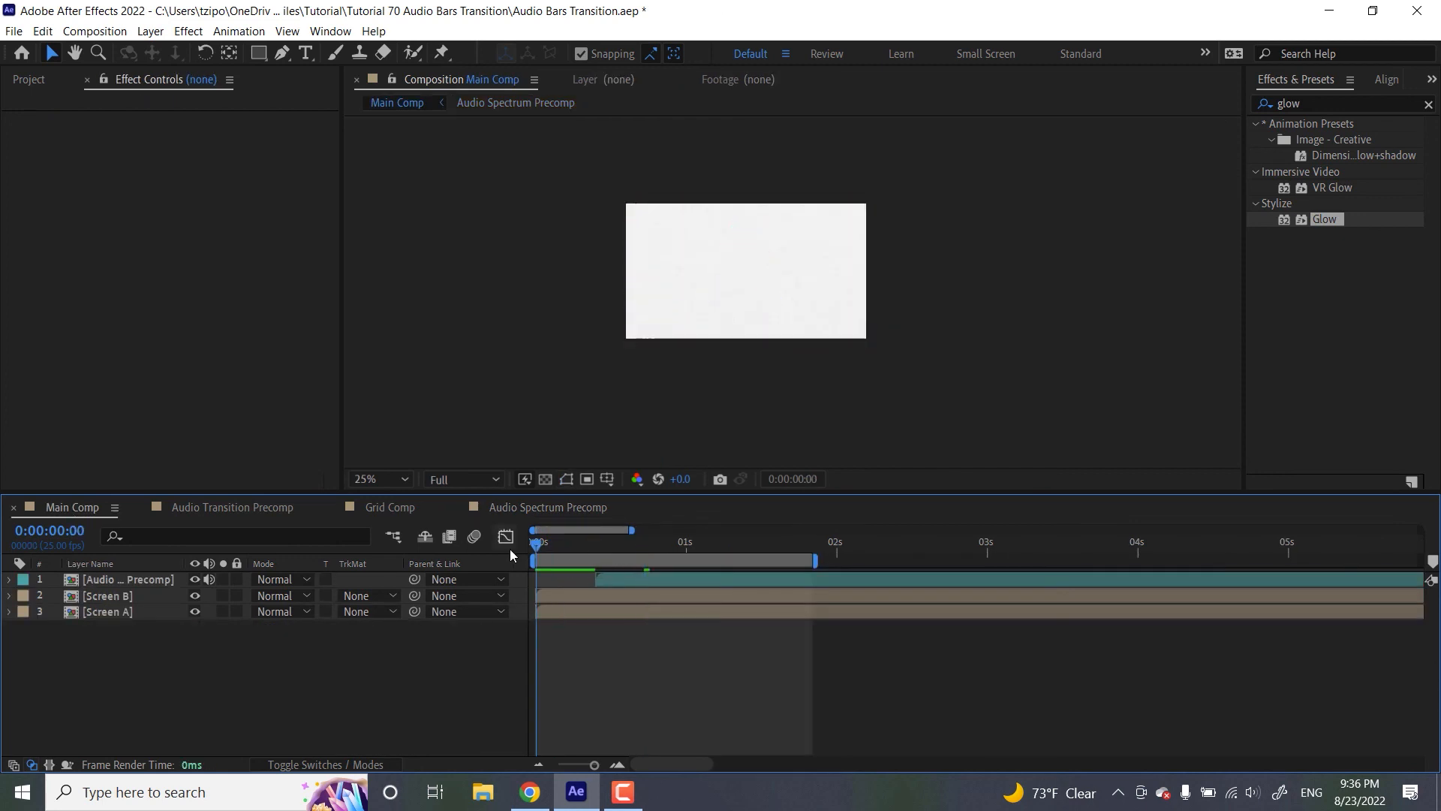